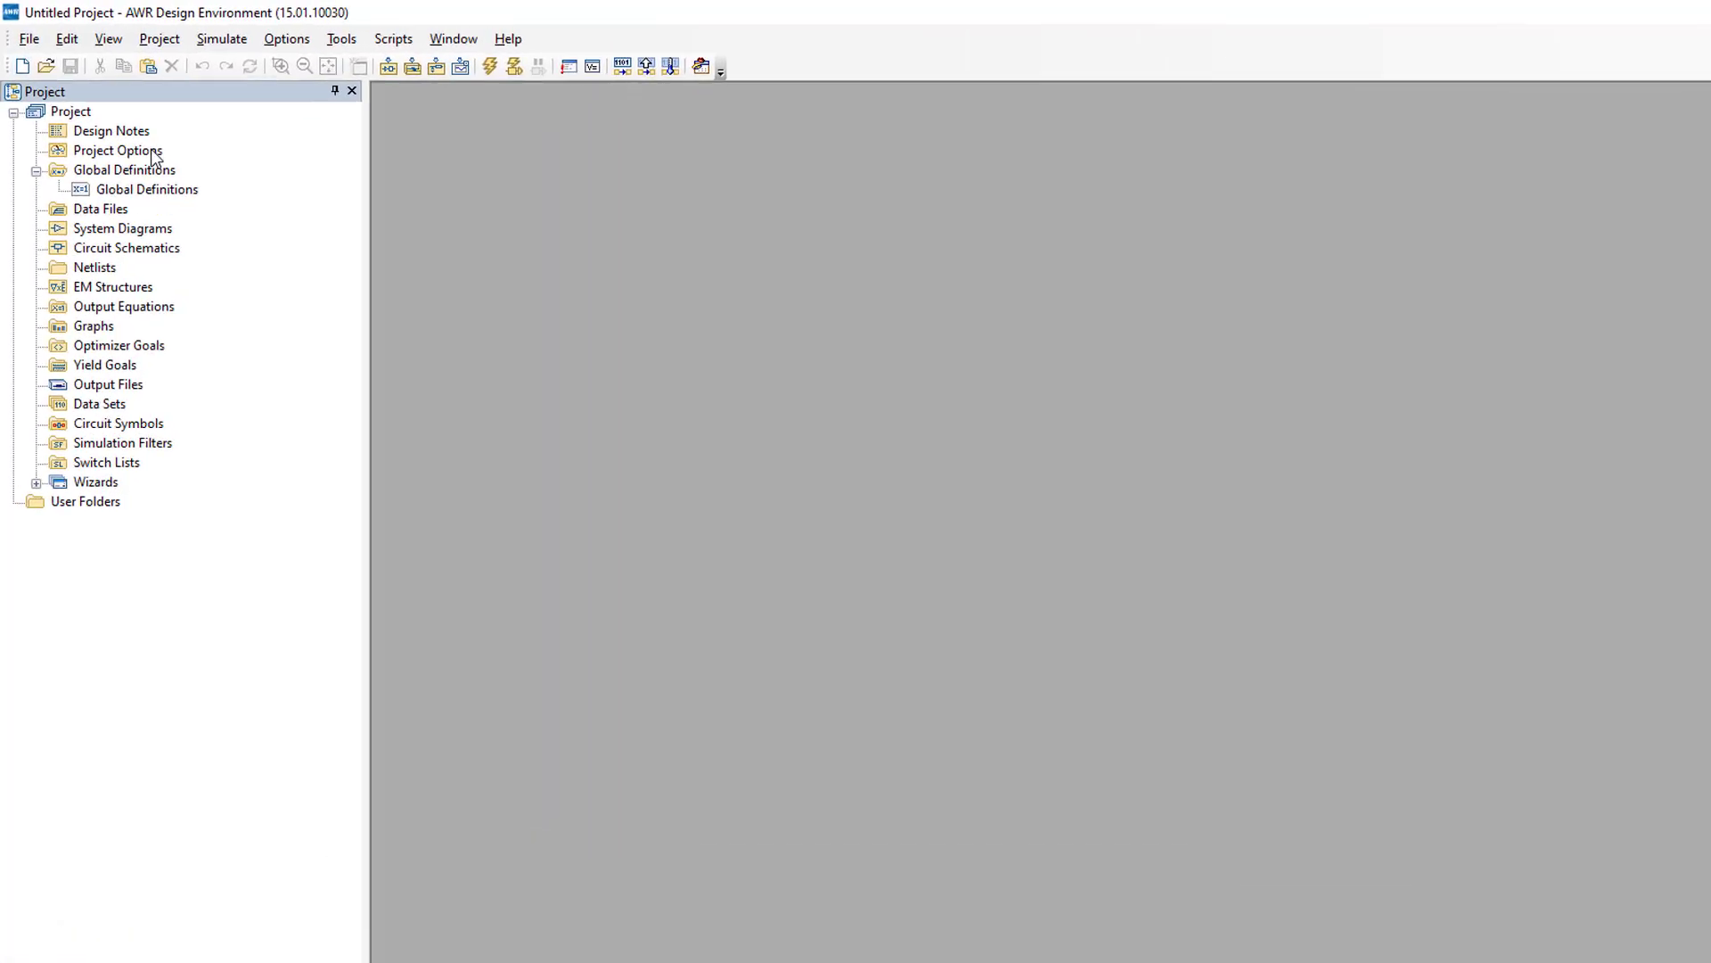
In Project Options Global Units, change Frequency to kHz and Inductance to mH
{"action": "double_click", "coordinate": [157, 156]}
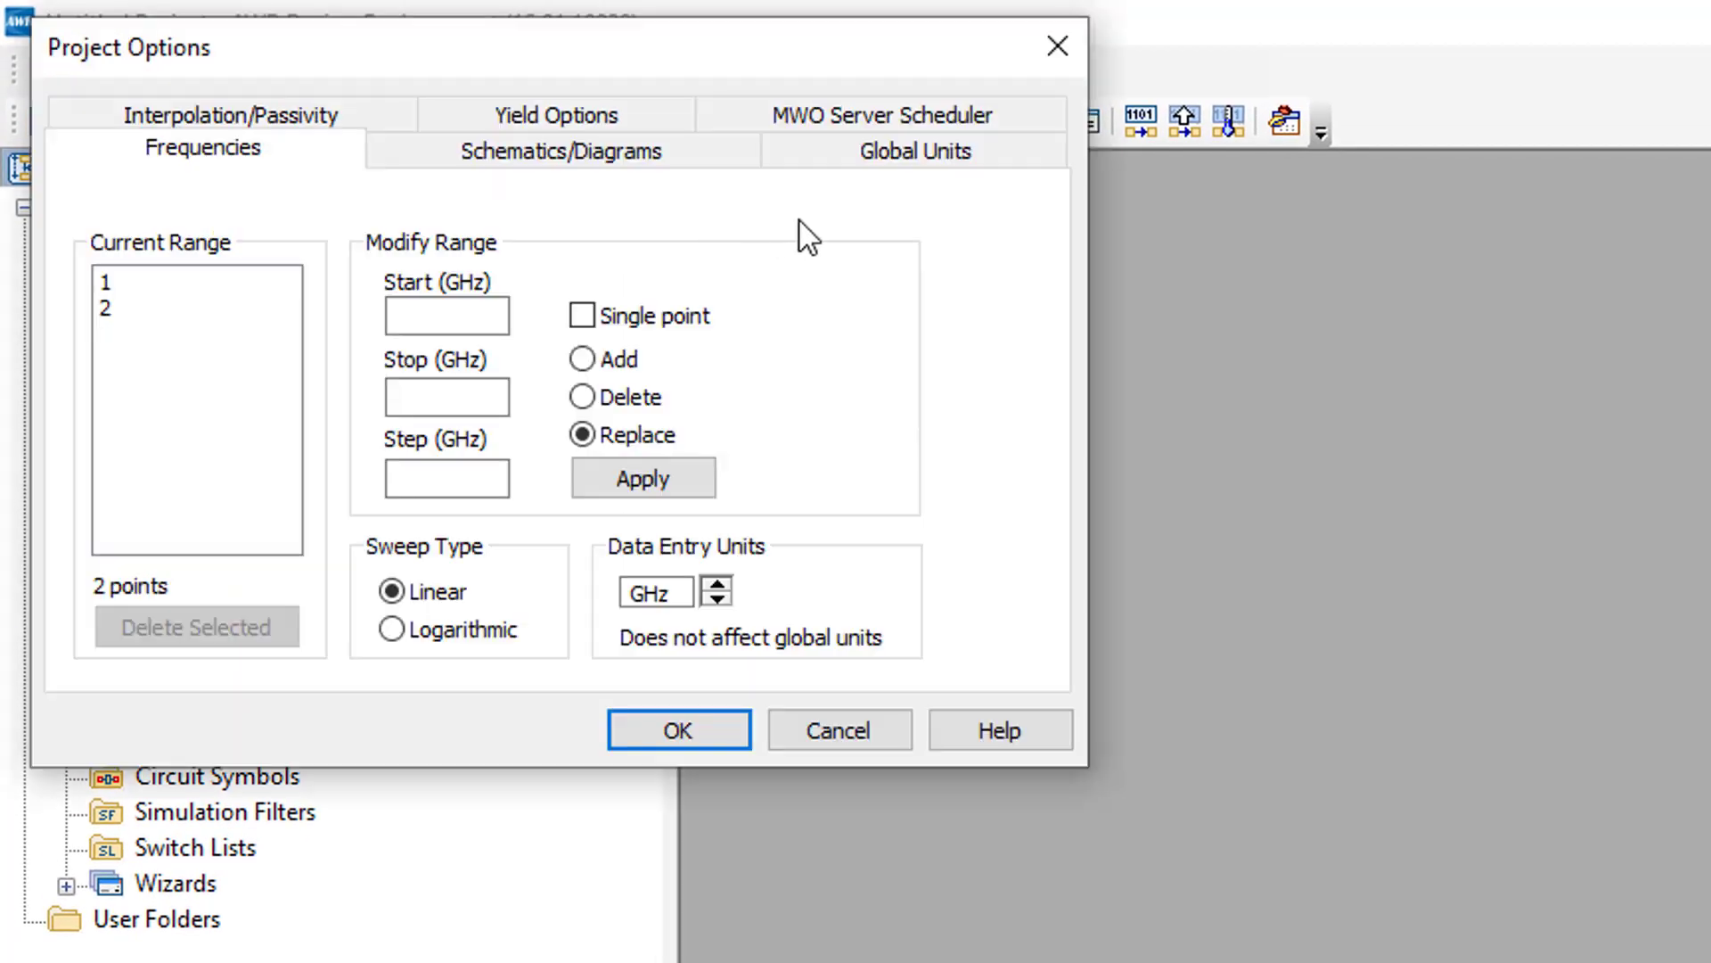
{"action": "left_click", "coordinate": [1003, 151]}
{"action": "left_click", "coordinate": [237, 456]}
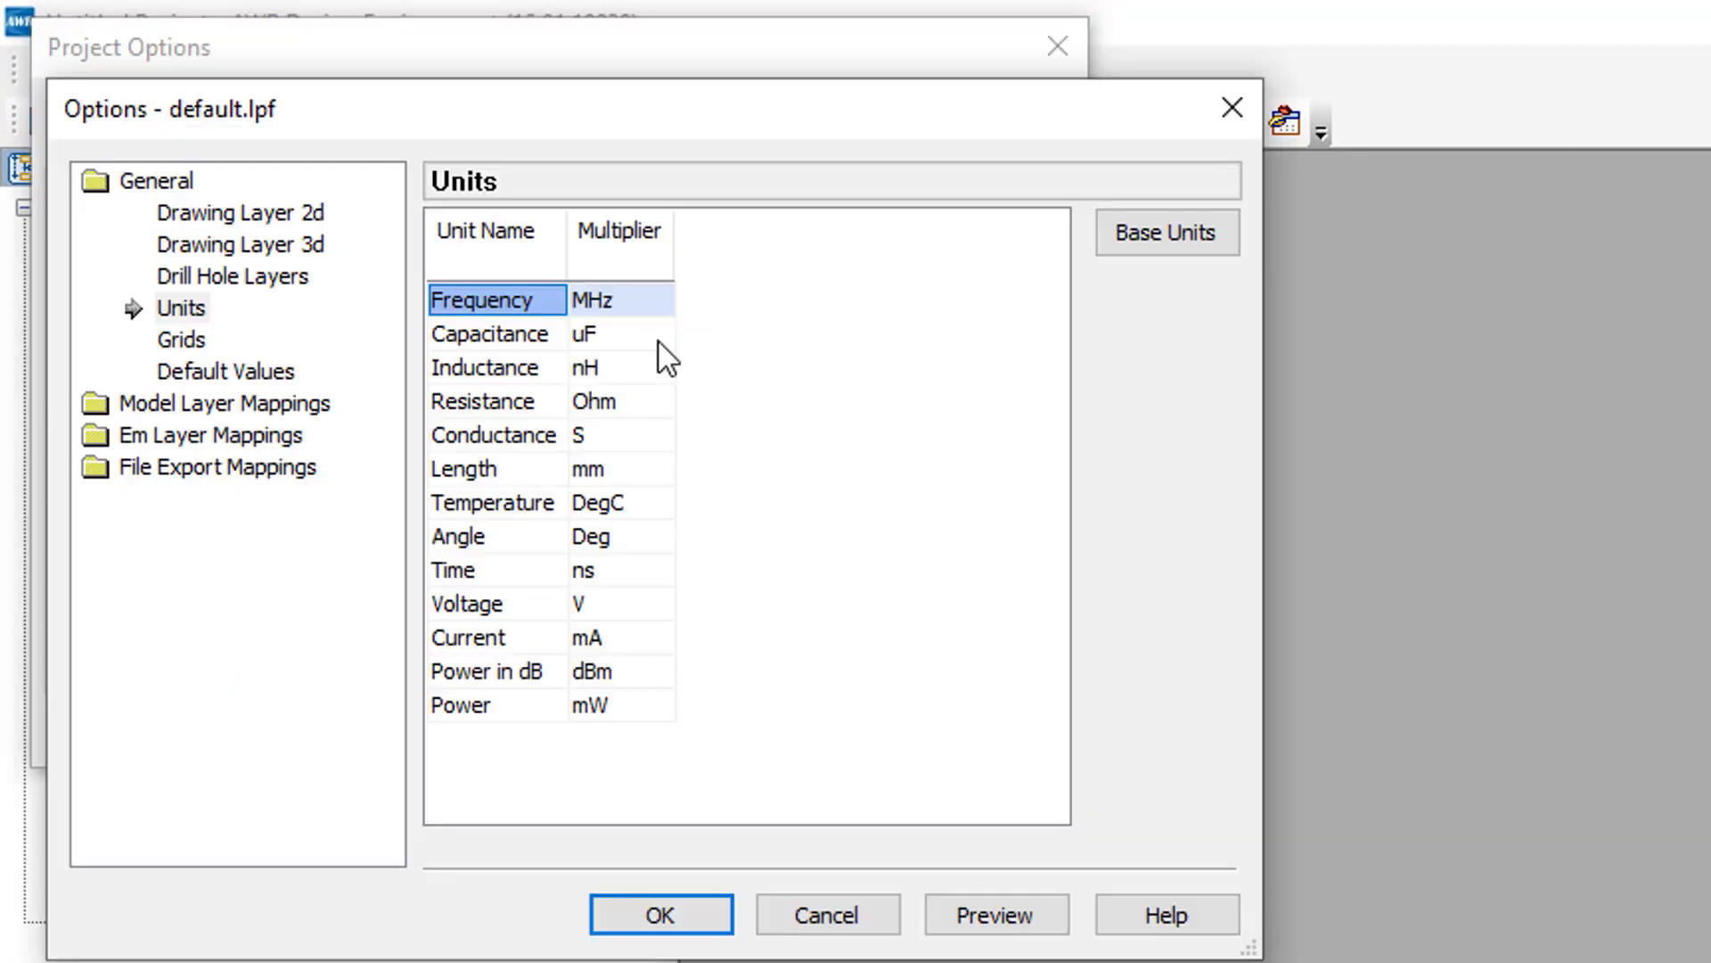
{"action": "left_click", "coordinate": [658, 301]}
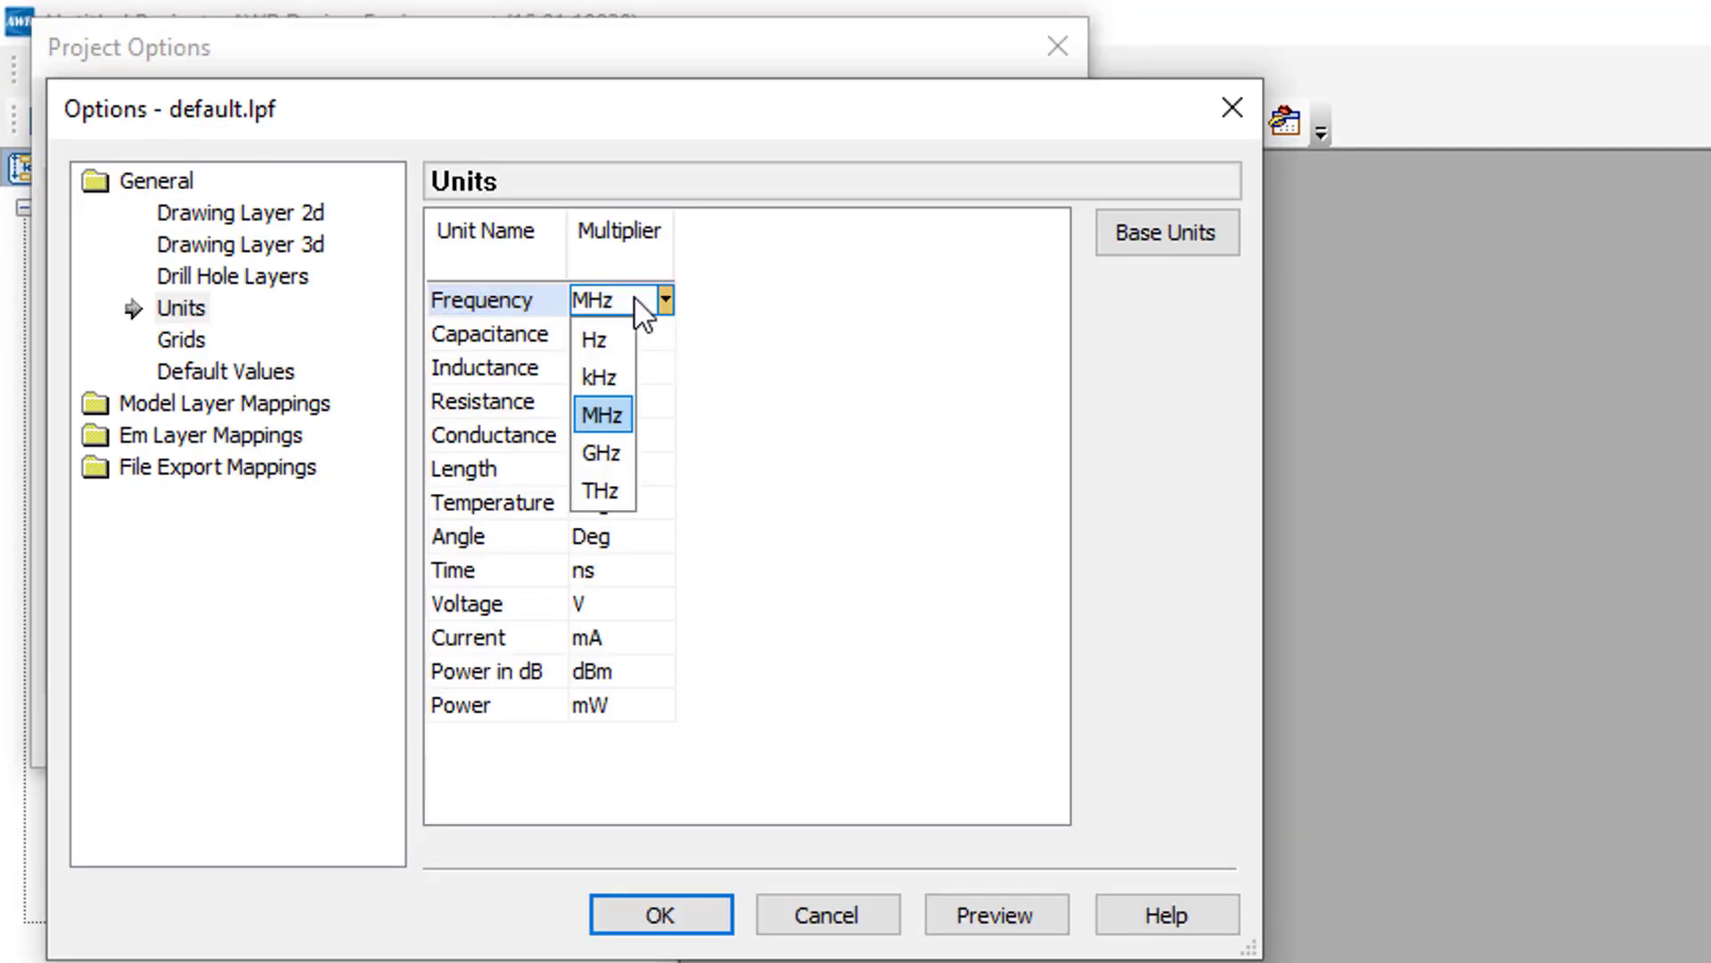
{"action": "left_click", "coordinate": [608, 375]}
{"action": "left_click", "coordinate": [629, 367]}
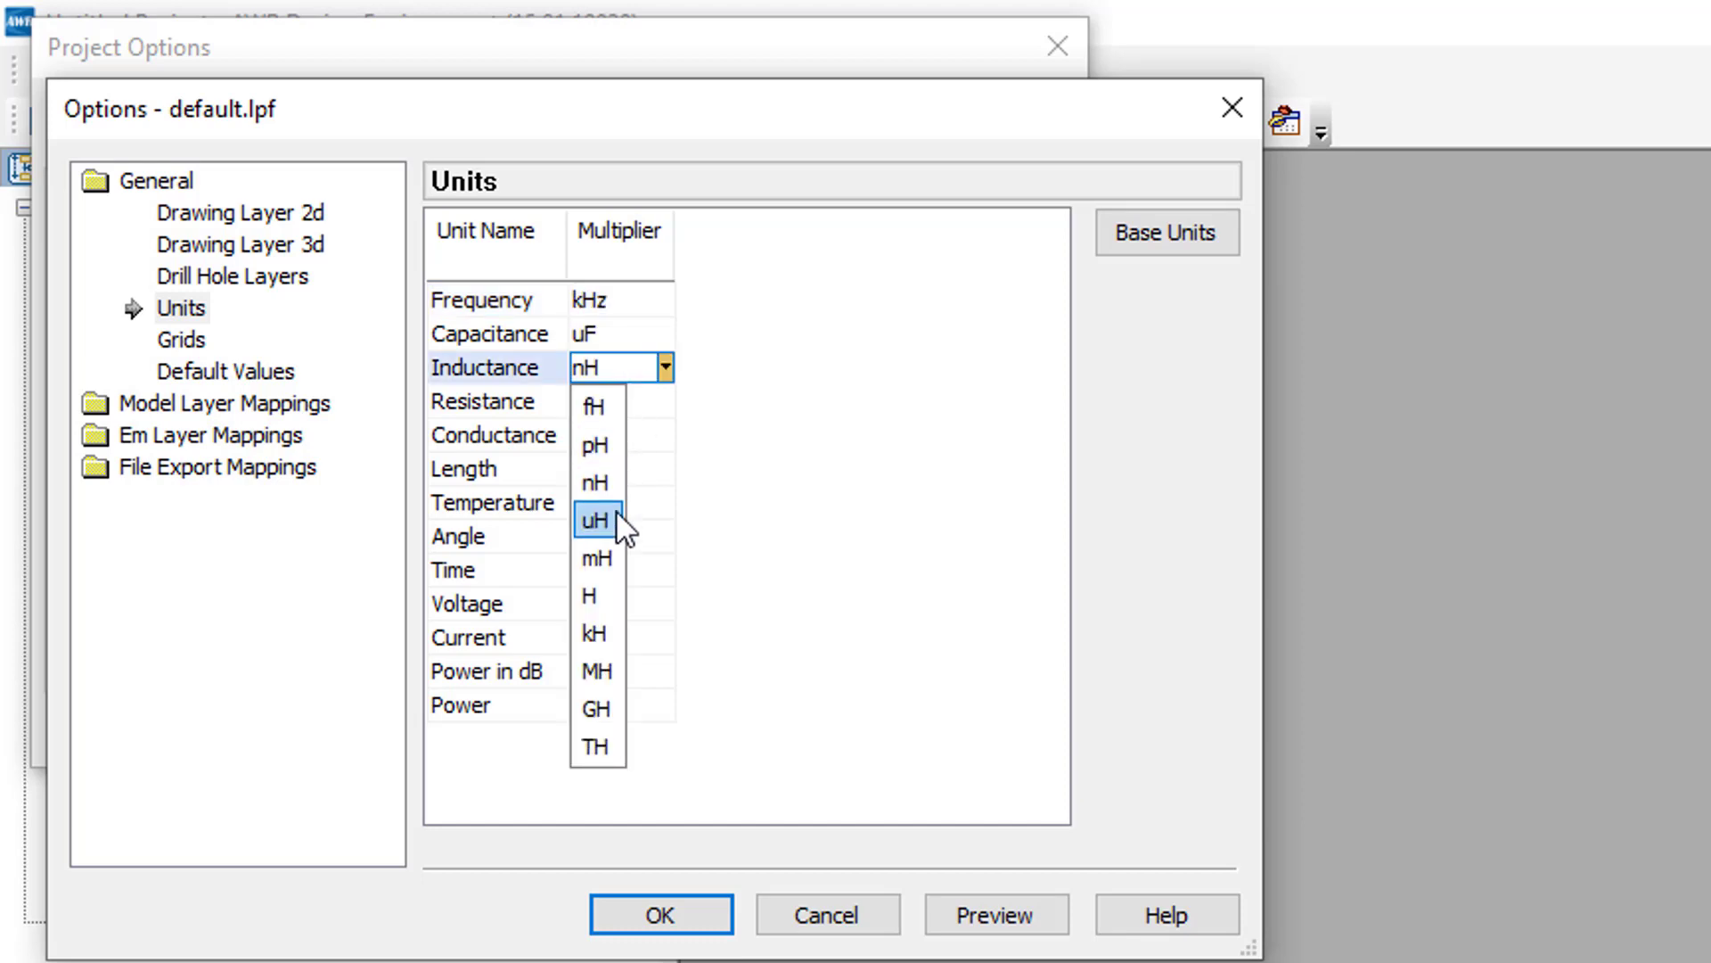
{"action": "left_click", "coordinate": [620, 561]}
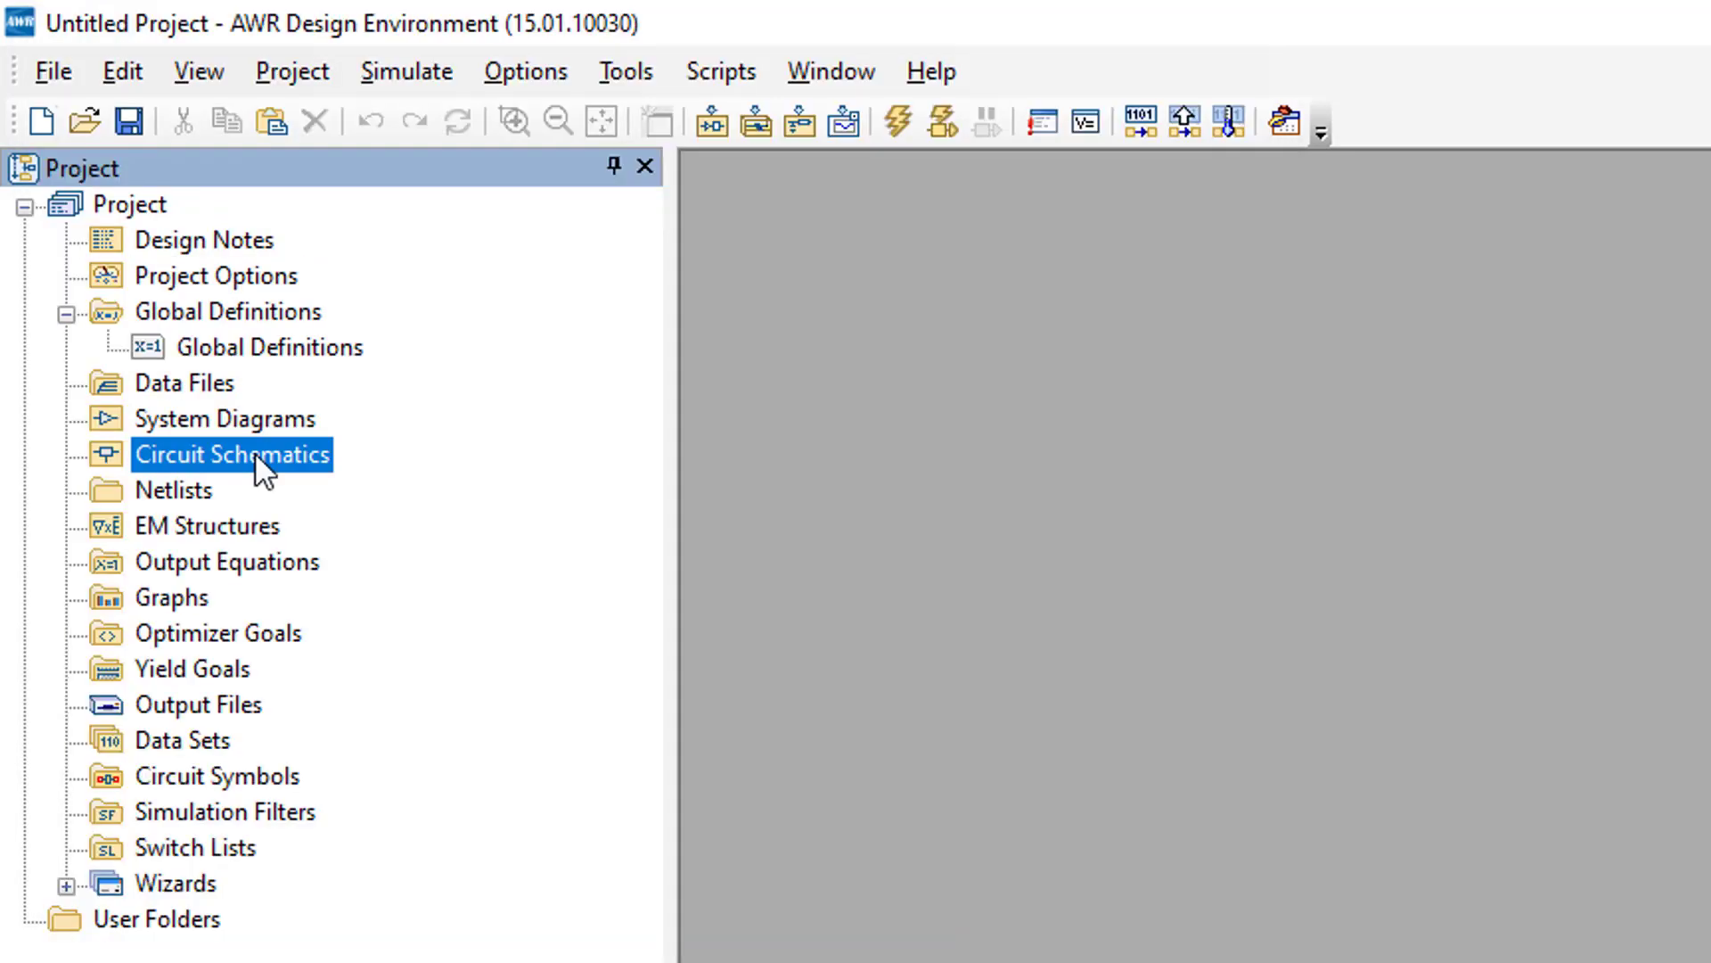
Create a new circuit schematic named 'LR Filter'
{"action": "right_click", "coordinate": [255, 453]}
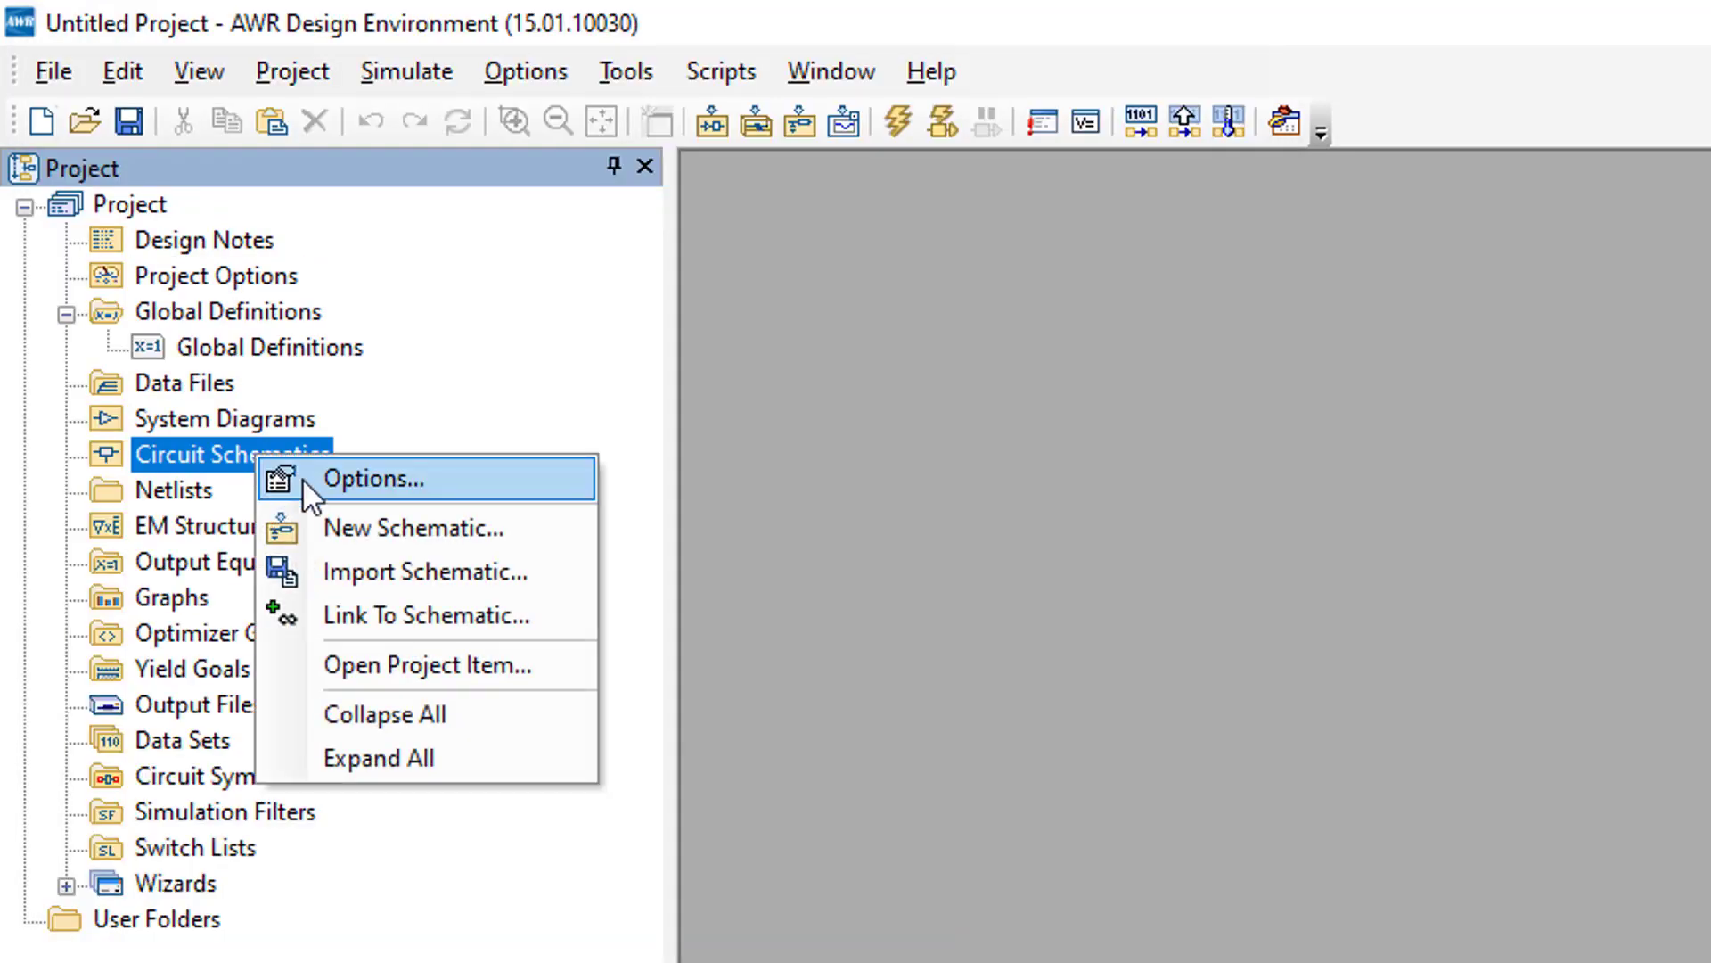
{"action": "left_click", "coordinate": [342, 526]}
{"action": "type", "text": "LR Filt"}
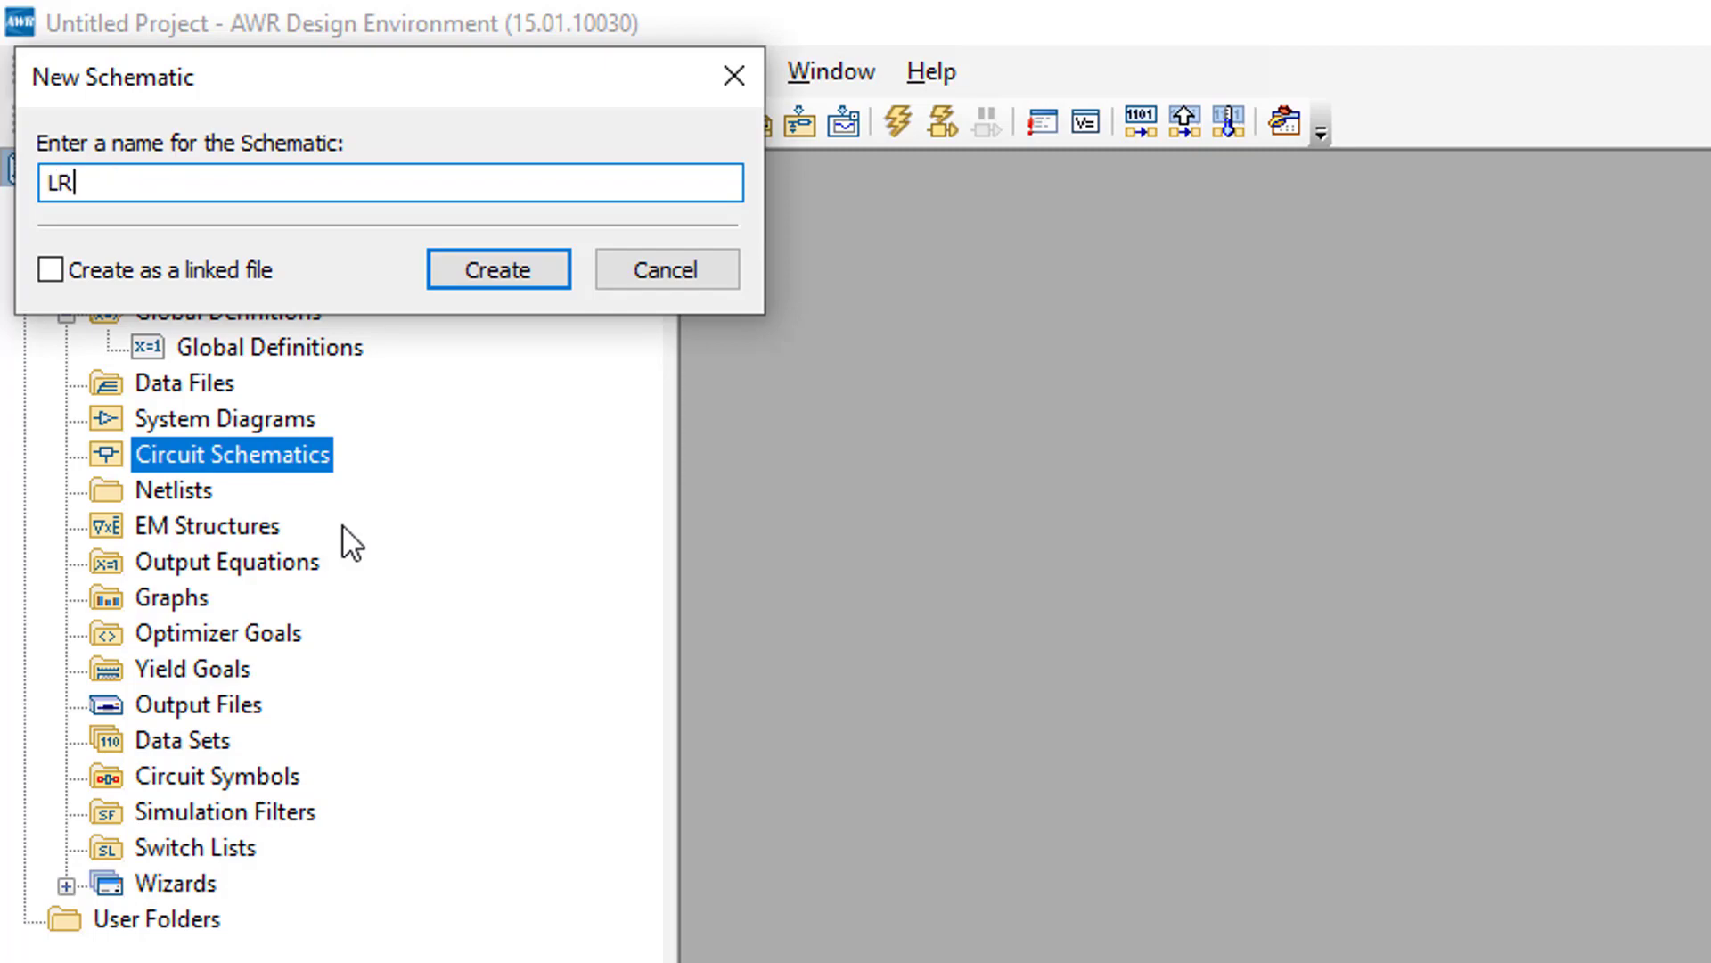
{"action": "type", "text": "er"}
{"action": "key", "text": "Return"}
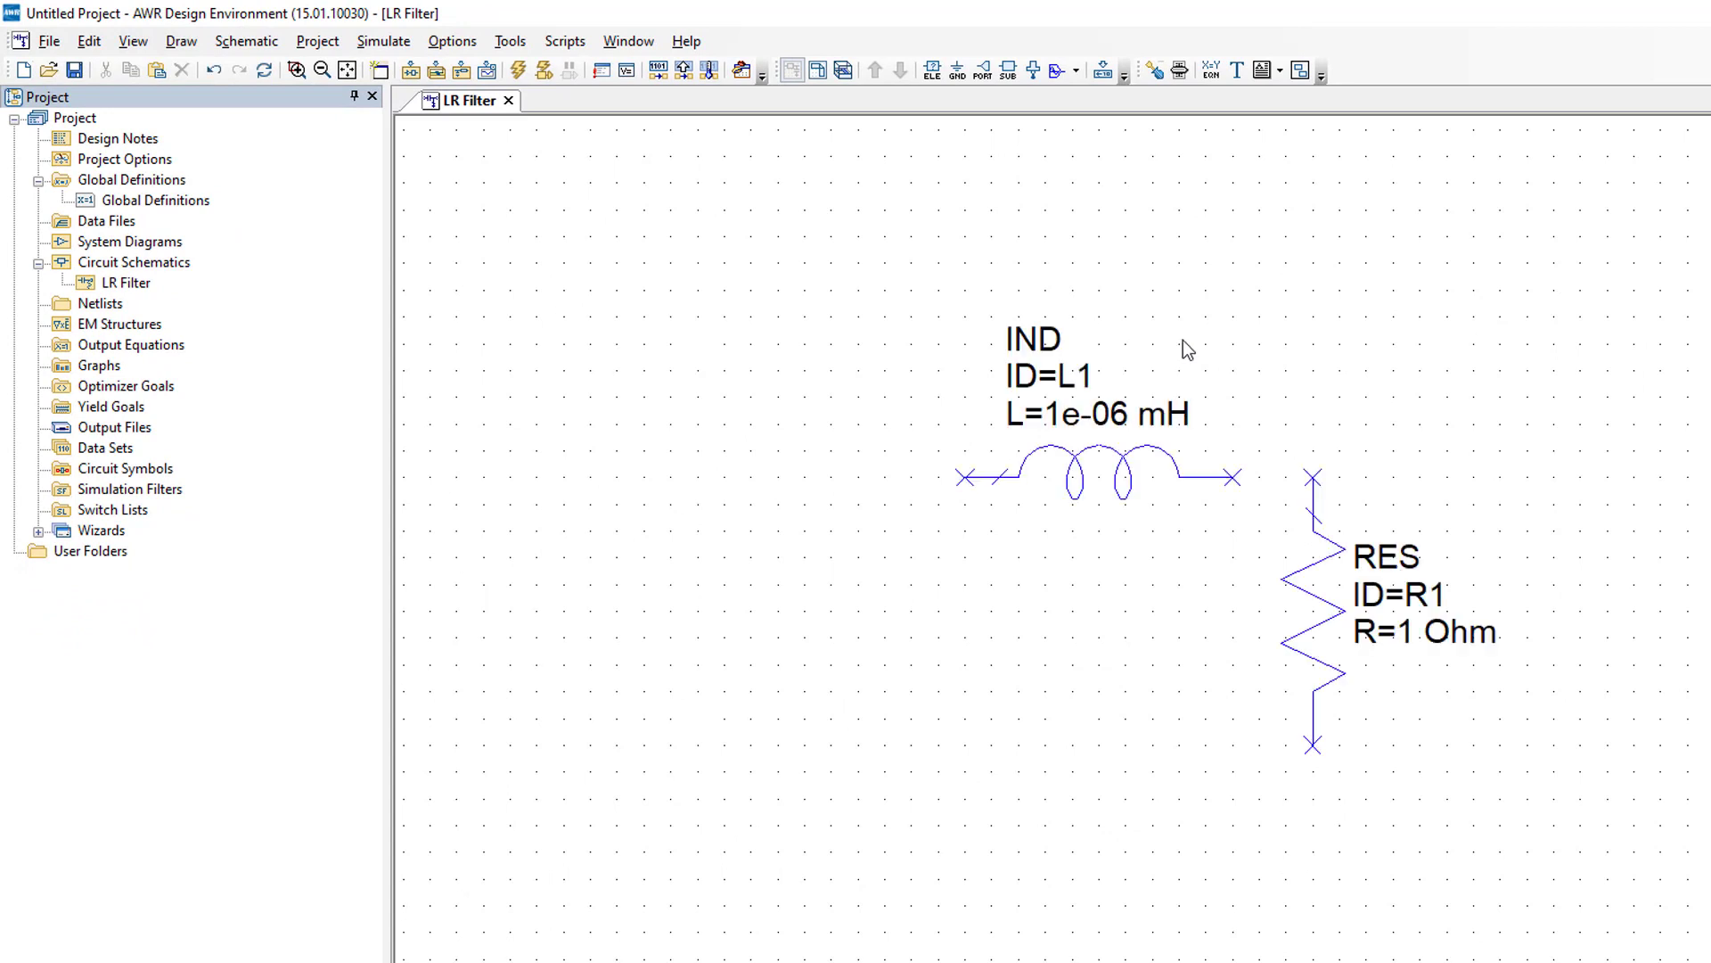
Set the inductor to 1 mH and the resistor to 100 Ohm
{"action": "double_click", "coordinate": [1075, 414]}
{"action": "type", "text": "1"}
{"action": "left_click", "coordinate": [1417, 653]}
{"action": "left_click", "coordinate": [1406, 642]}
{"action": "double_click", "coordinate": [1408, 634]}
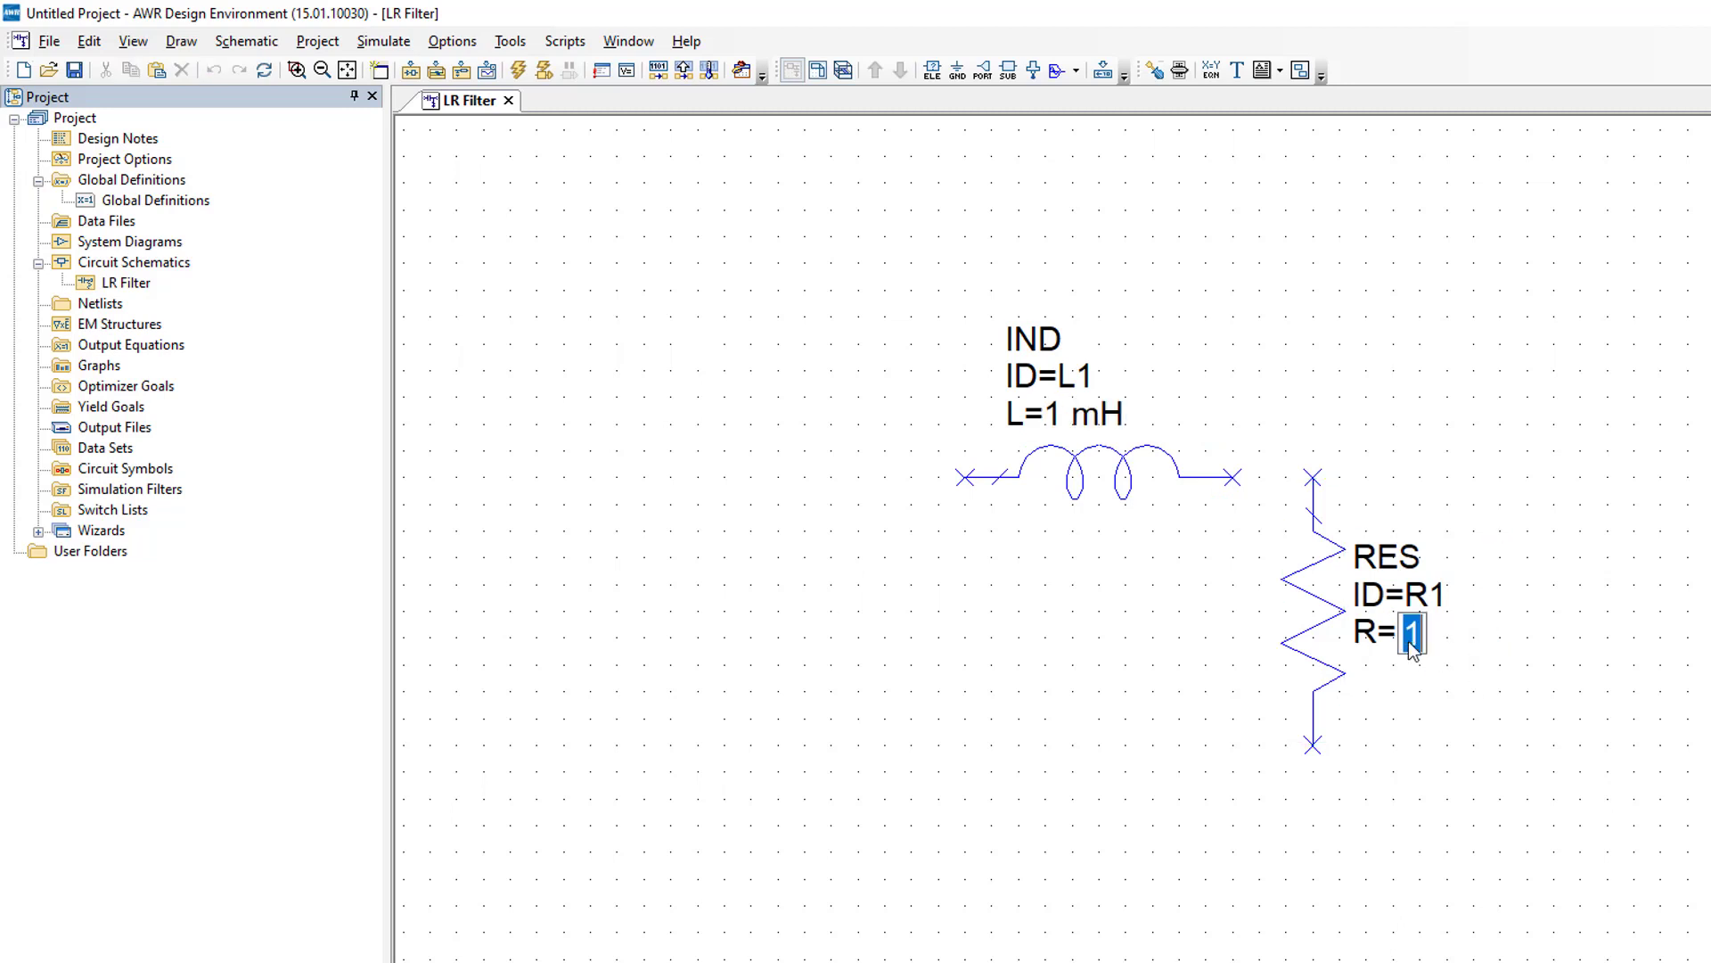
{"action": "type", "text": "100"}
{"action": "key", "text": "Return"}
Wire the inductor's right end to the resistor and ground the resistor's bottom
{"action": "left_click", "coordinate": [1233, 477]}
{"action": "left_click", "coordinate": [1313, 477]}
{"action": "key", "text": "ctrl+g"}
{"action": "left_click", "coordinate": [1313, 745]}
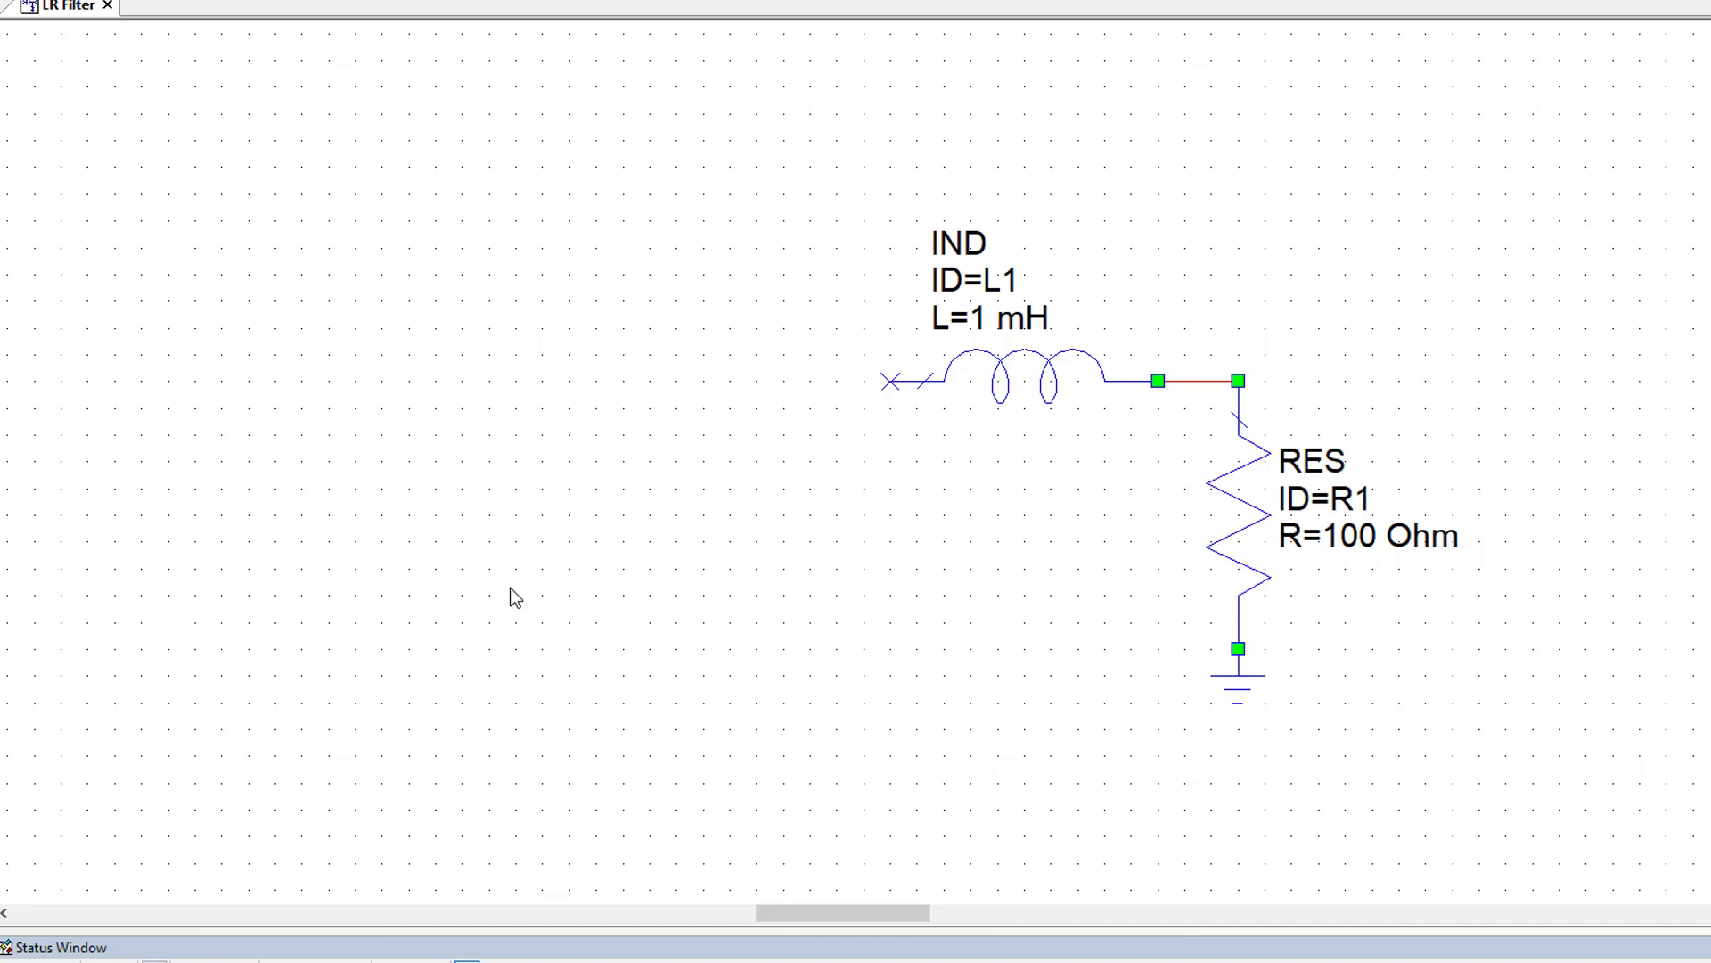
Place the AC voltage source left of the filter and add series resistor RS at 50 Ohm
{"action": "left_click", "coordinate": [657, 630]}
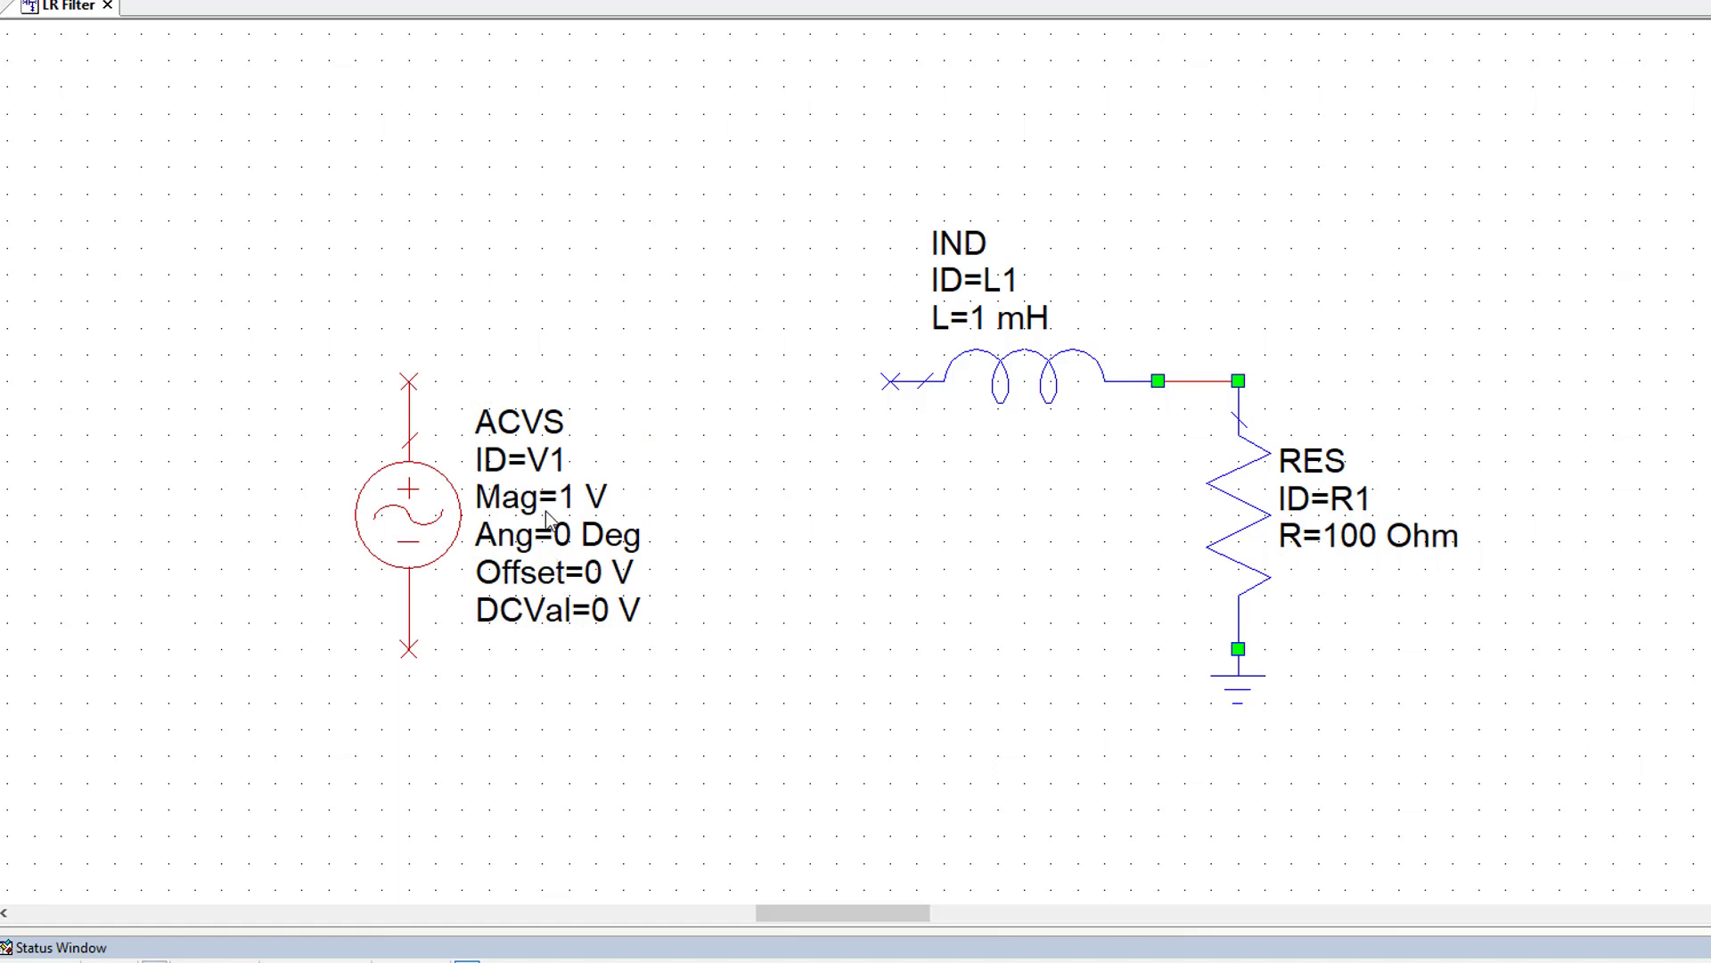
{"action": "key", "text": "ctrl+f"}
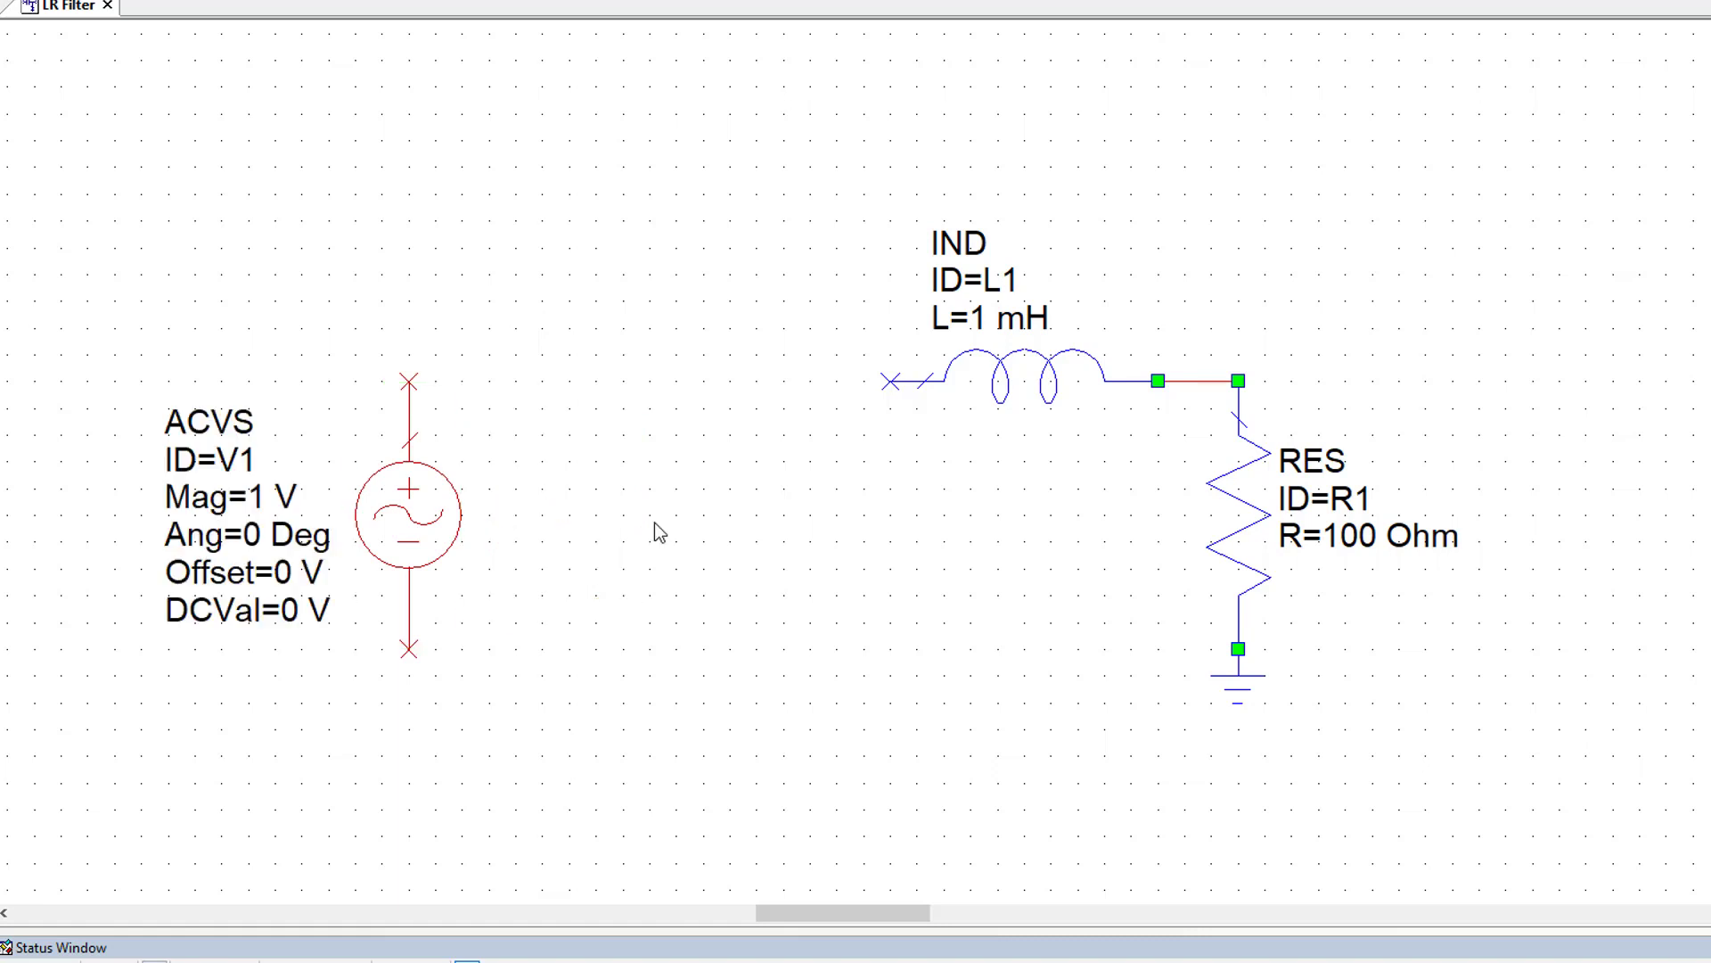
{"action": "key", "text": "ctrl+z"}
{"action": "double_click", "coordinate": [579, 320]}
{"action": "type", "text": "50"}
{"action": "key", "text": "Return"}
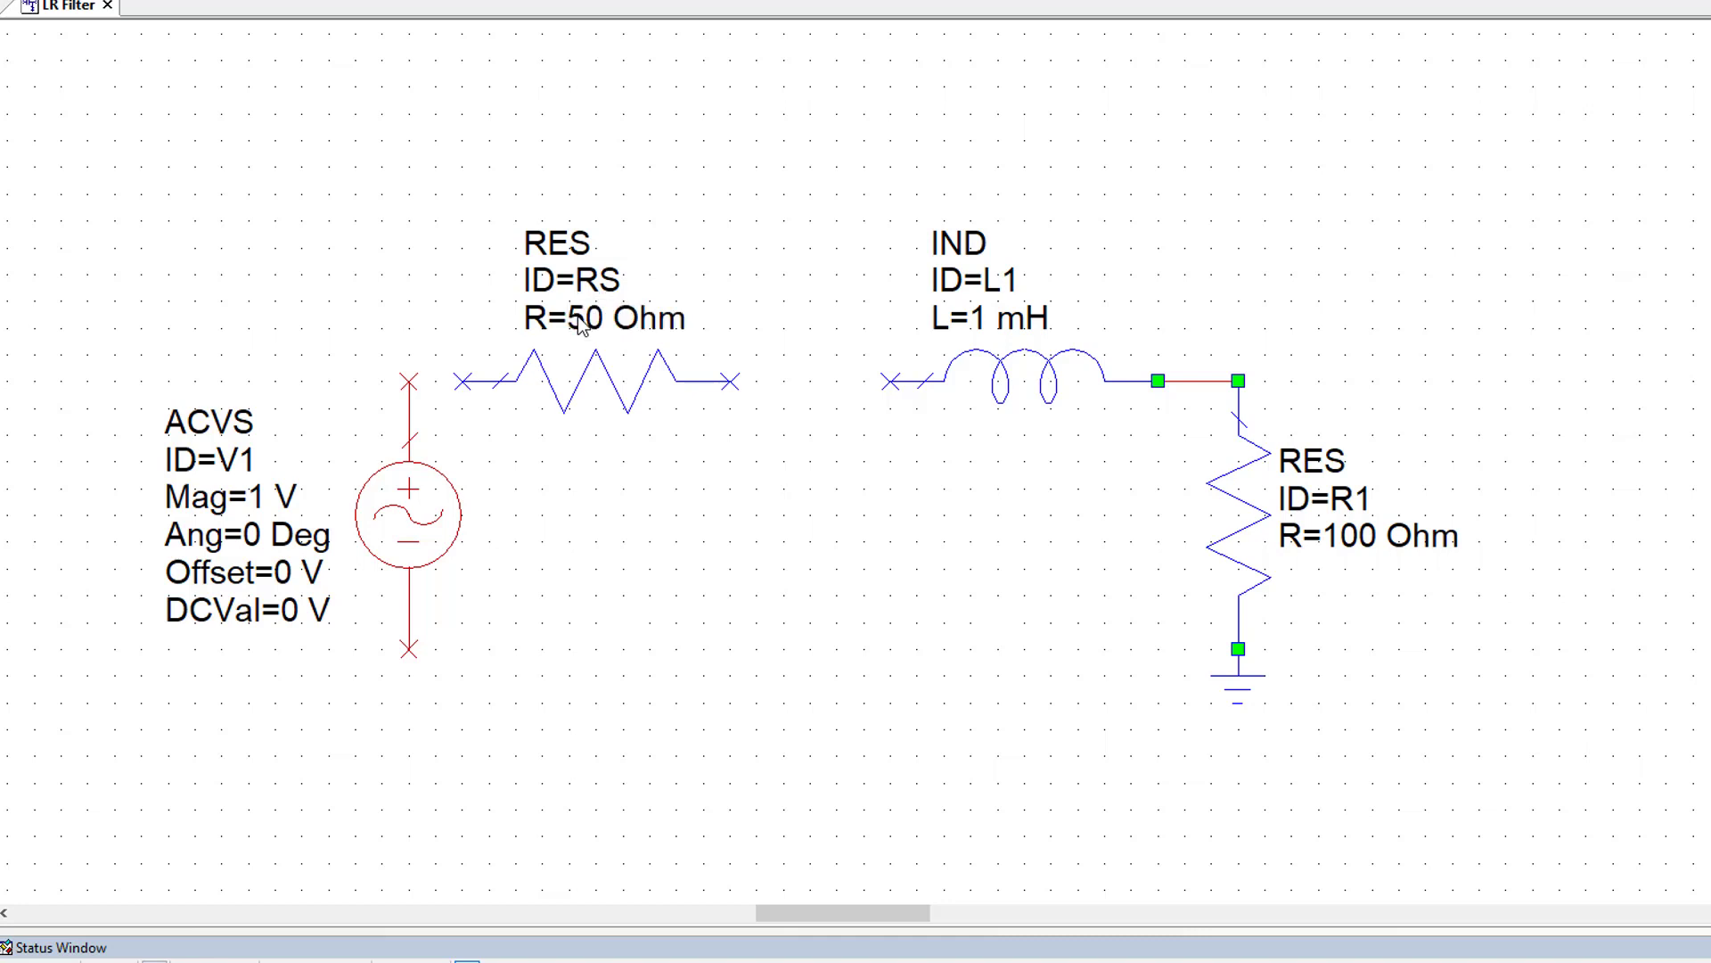
Wire source to RS to L1, join the source's bottom to ground, and set magnitude 2 V
{"action": "left_click", "coordinate": [462, 380]}
{"action": "left_click", "coordinate": [408, 380]}
{"action": "left_click", "coordinate": [729, 381]}
{"action": "left_click", "coordinate": [890, 381]}
{"action": "left_click", "coordinate": [408, 649]}
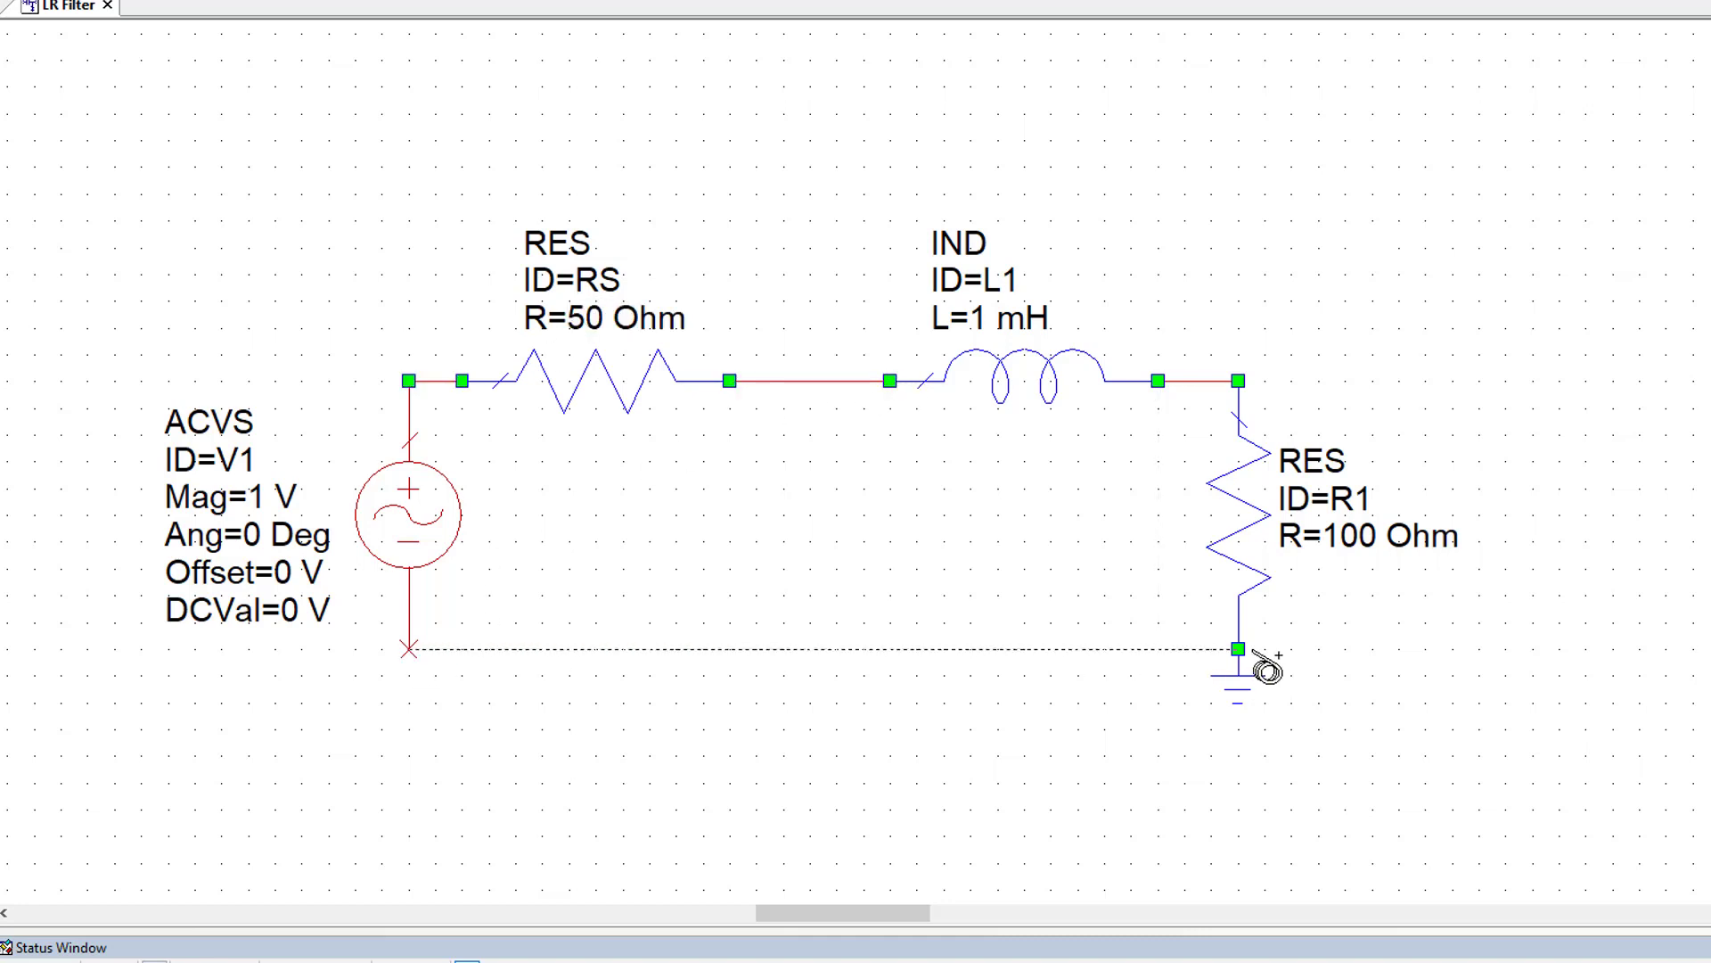
{"action": "left_click", "coordinate": [1238, 649]}
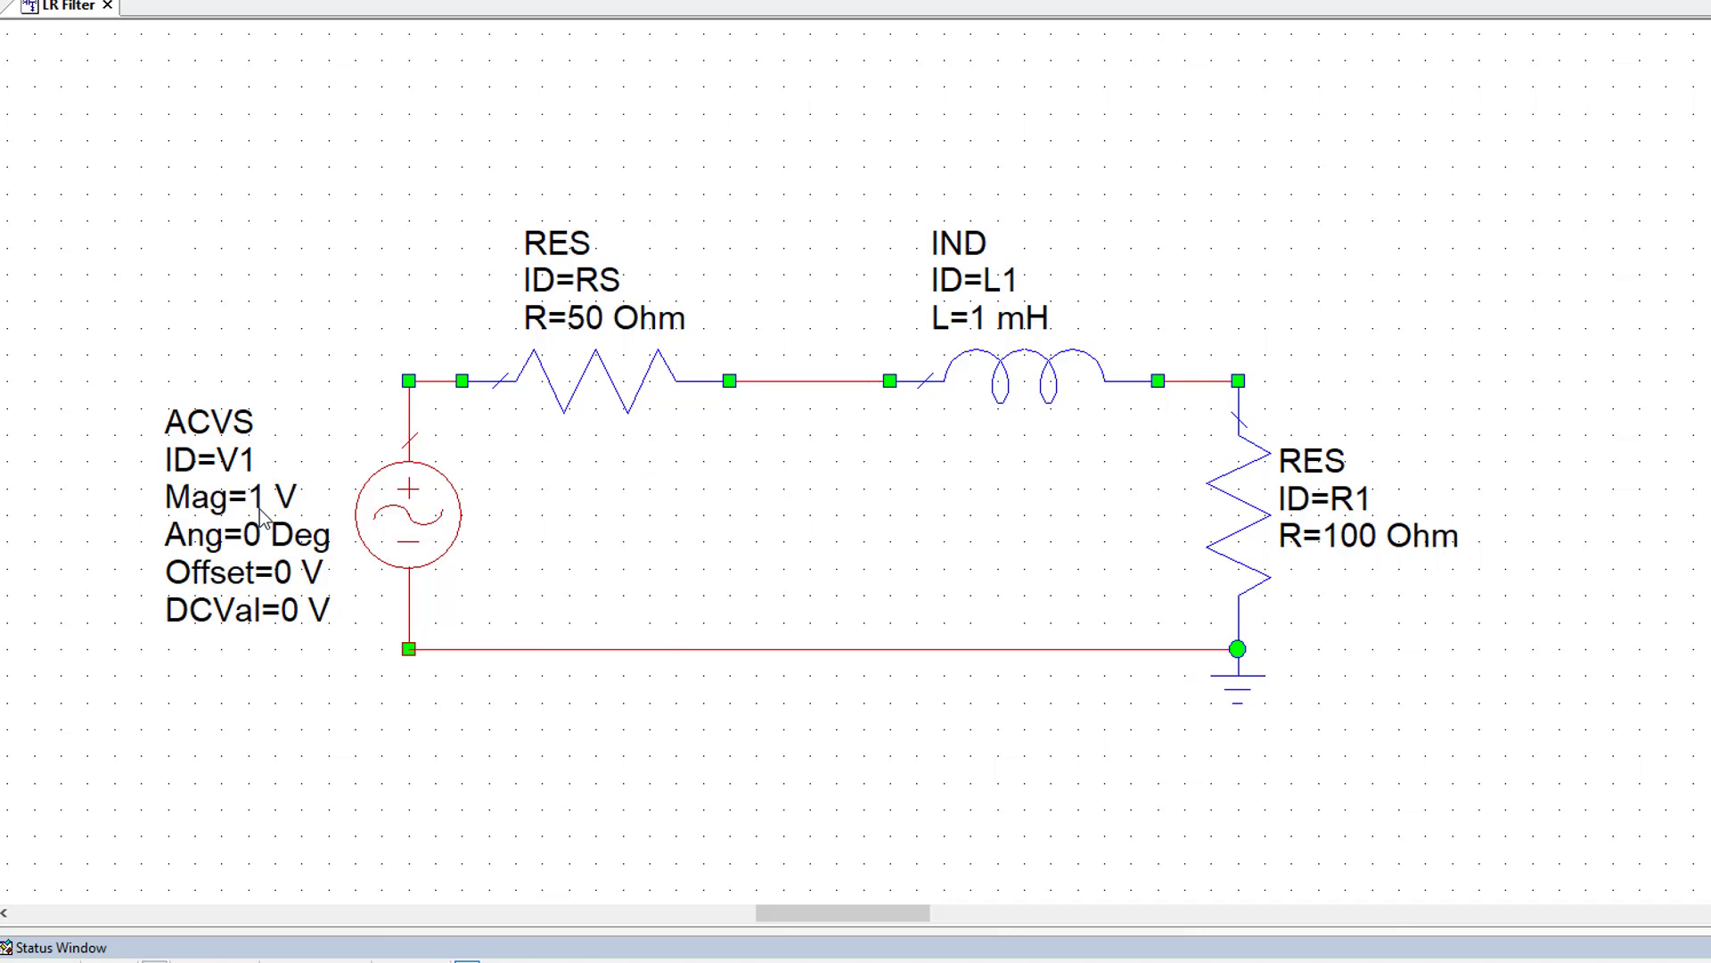
{"action": "type", "text": "2"}
{"action": "left_click", "coordinate": [469, 740]}
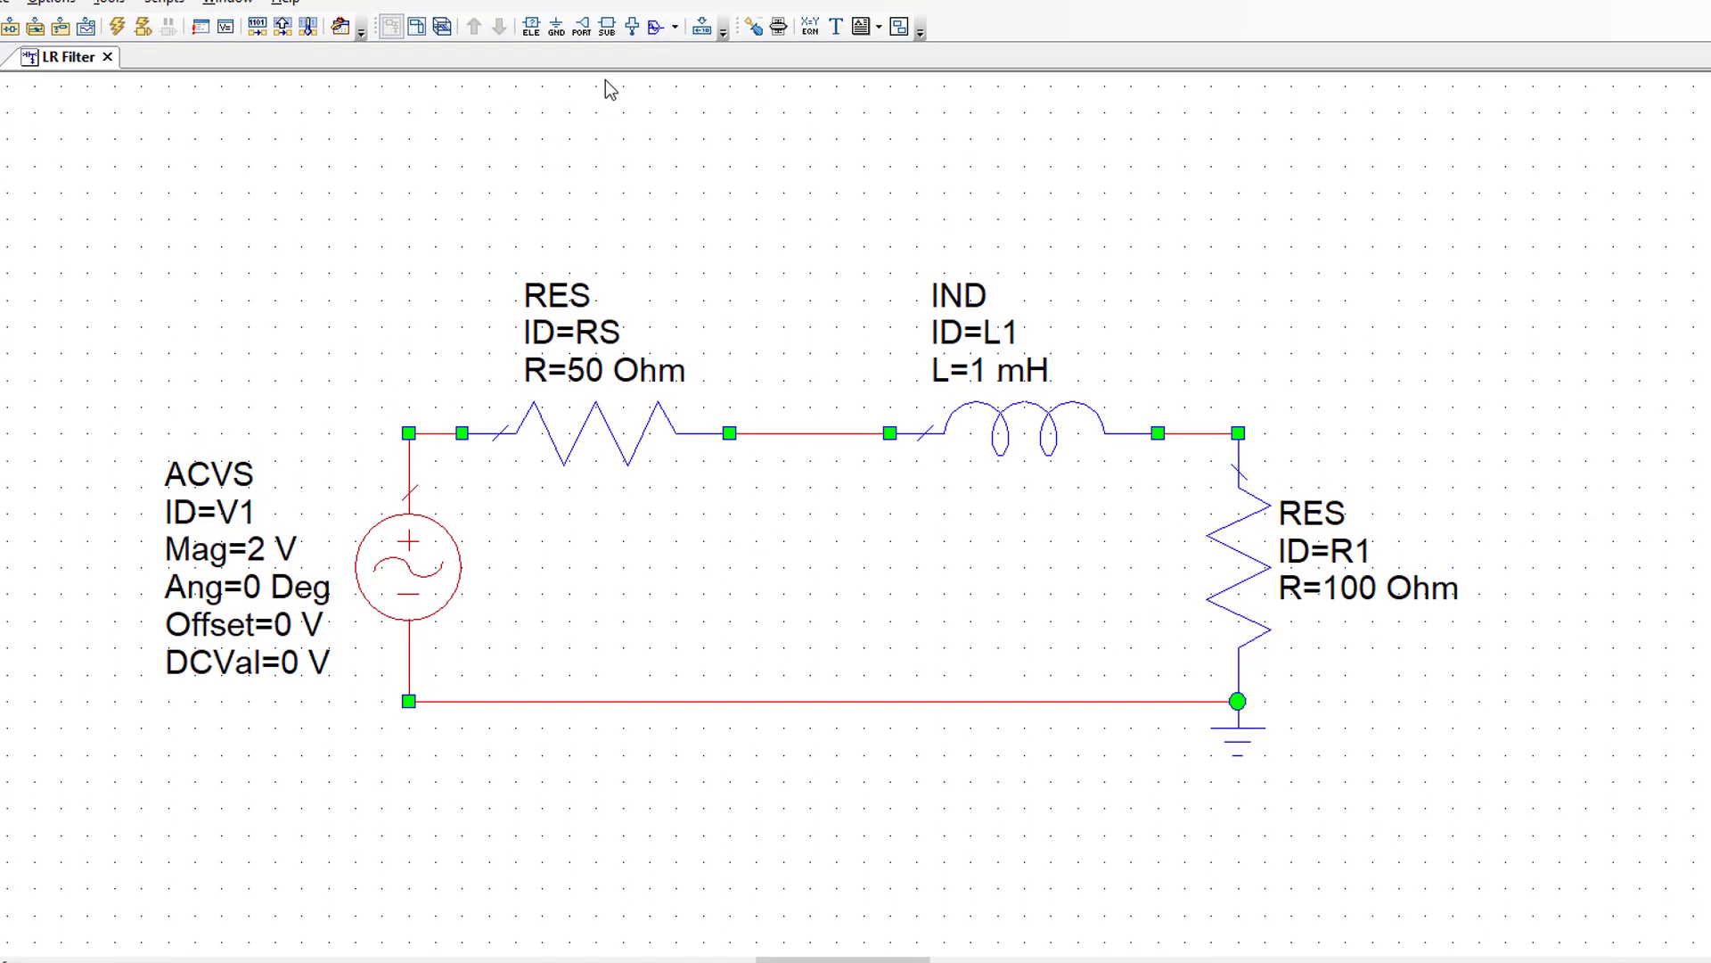
Place two M_PROBE voltage probes, ID 'Vin' on the RS–L1 node and 'Vout' on the L1–R1 node
{"action": "left_click", "coordinate": [632, 27]}
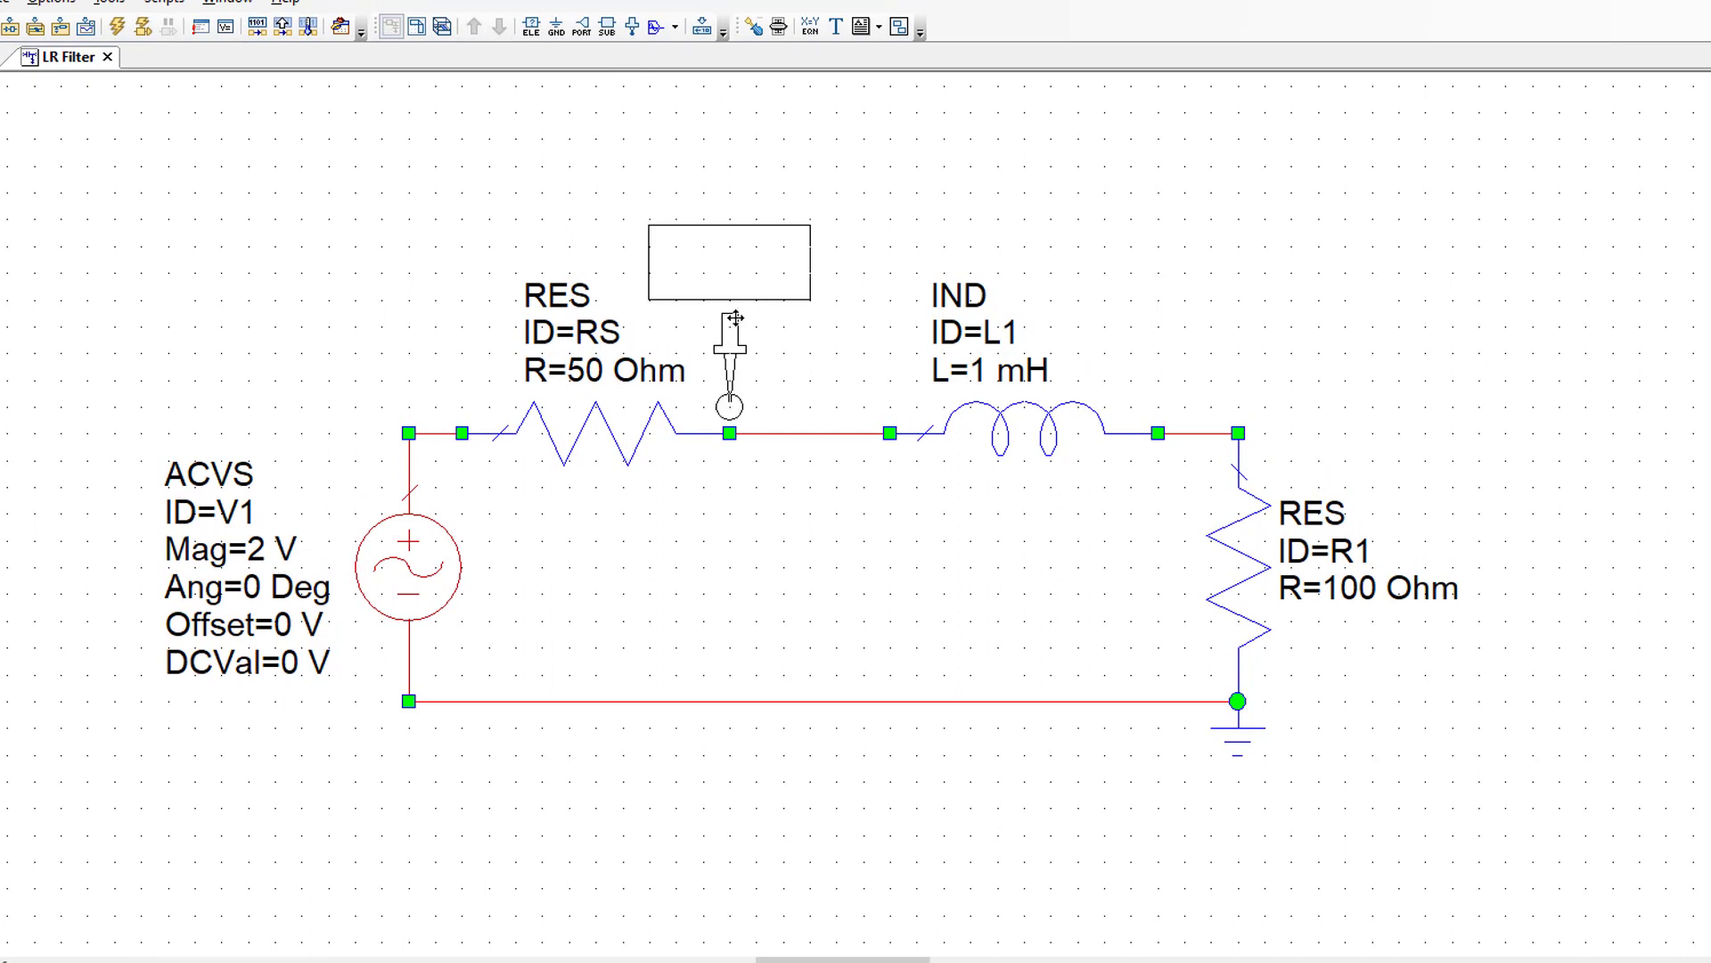
{"action": "left_click", "coordinate": [733, 356]}
{"action": "double_click", "coordinate": [736, 312]}
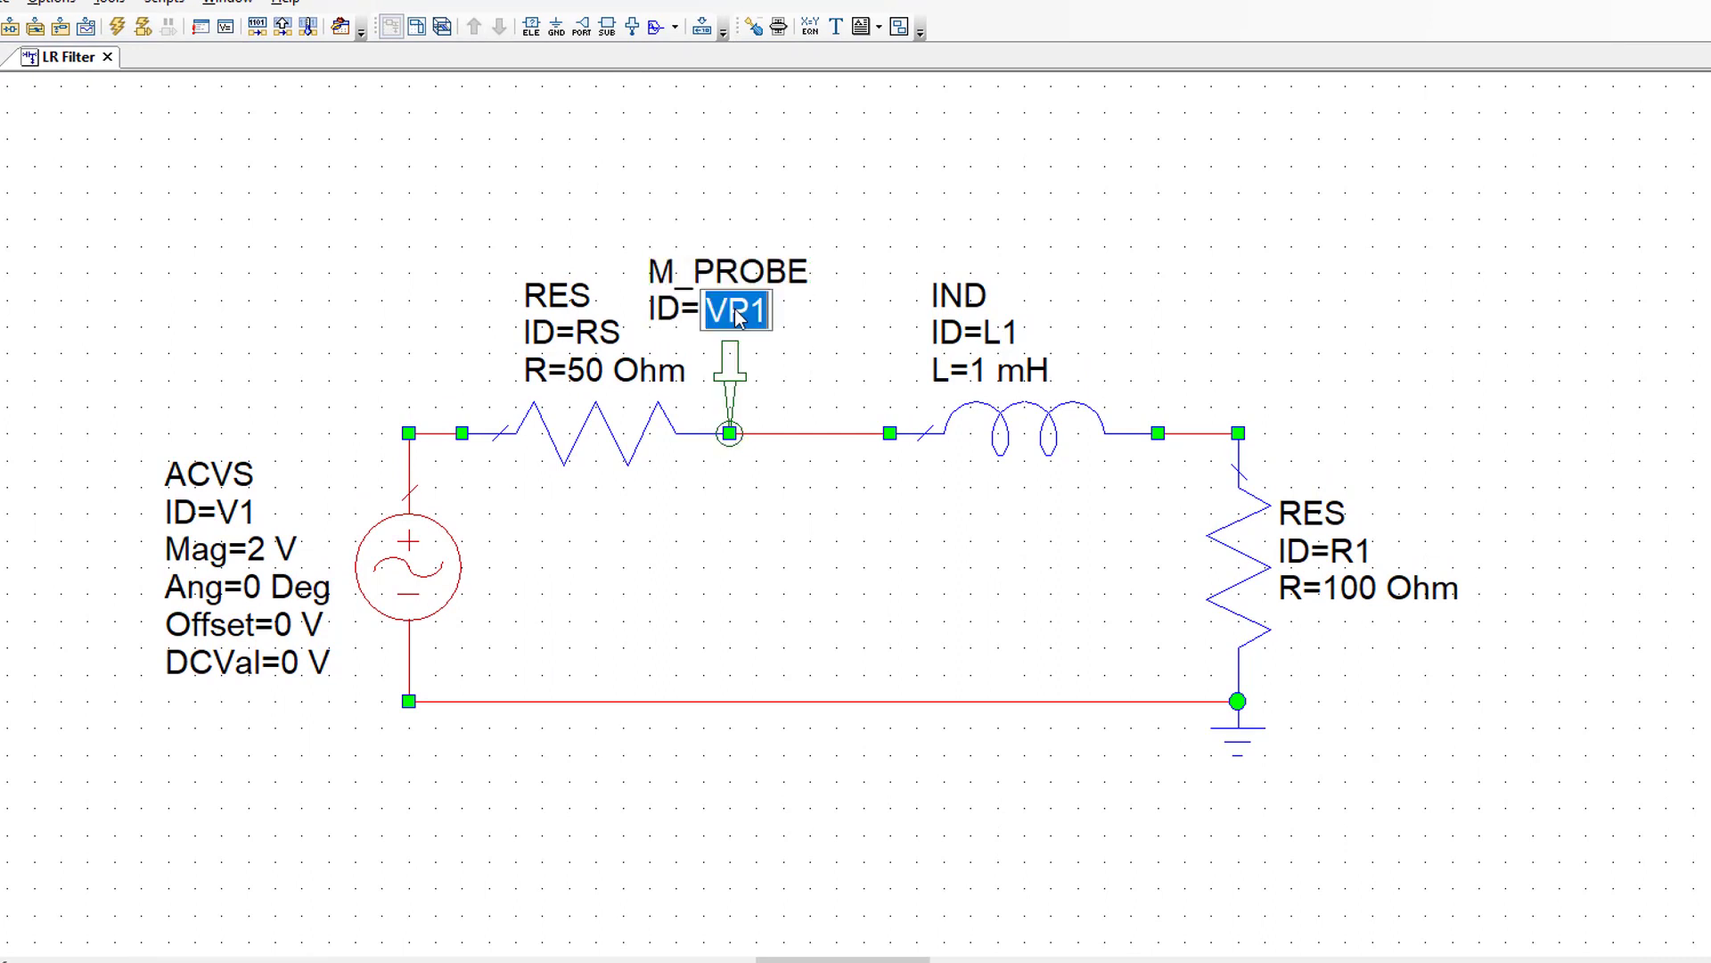
{"action": "type", "text": "Vin"}
{"action": "key", "text": "Return"}
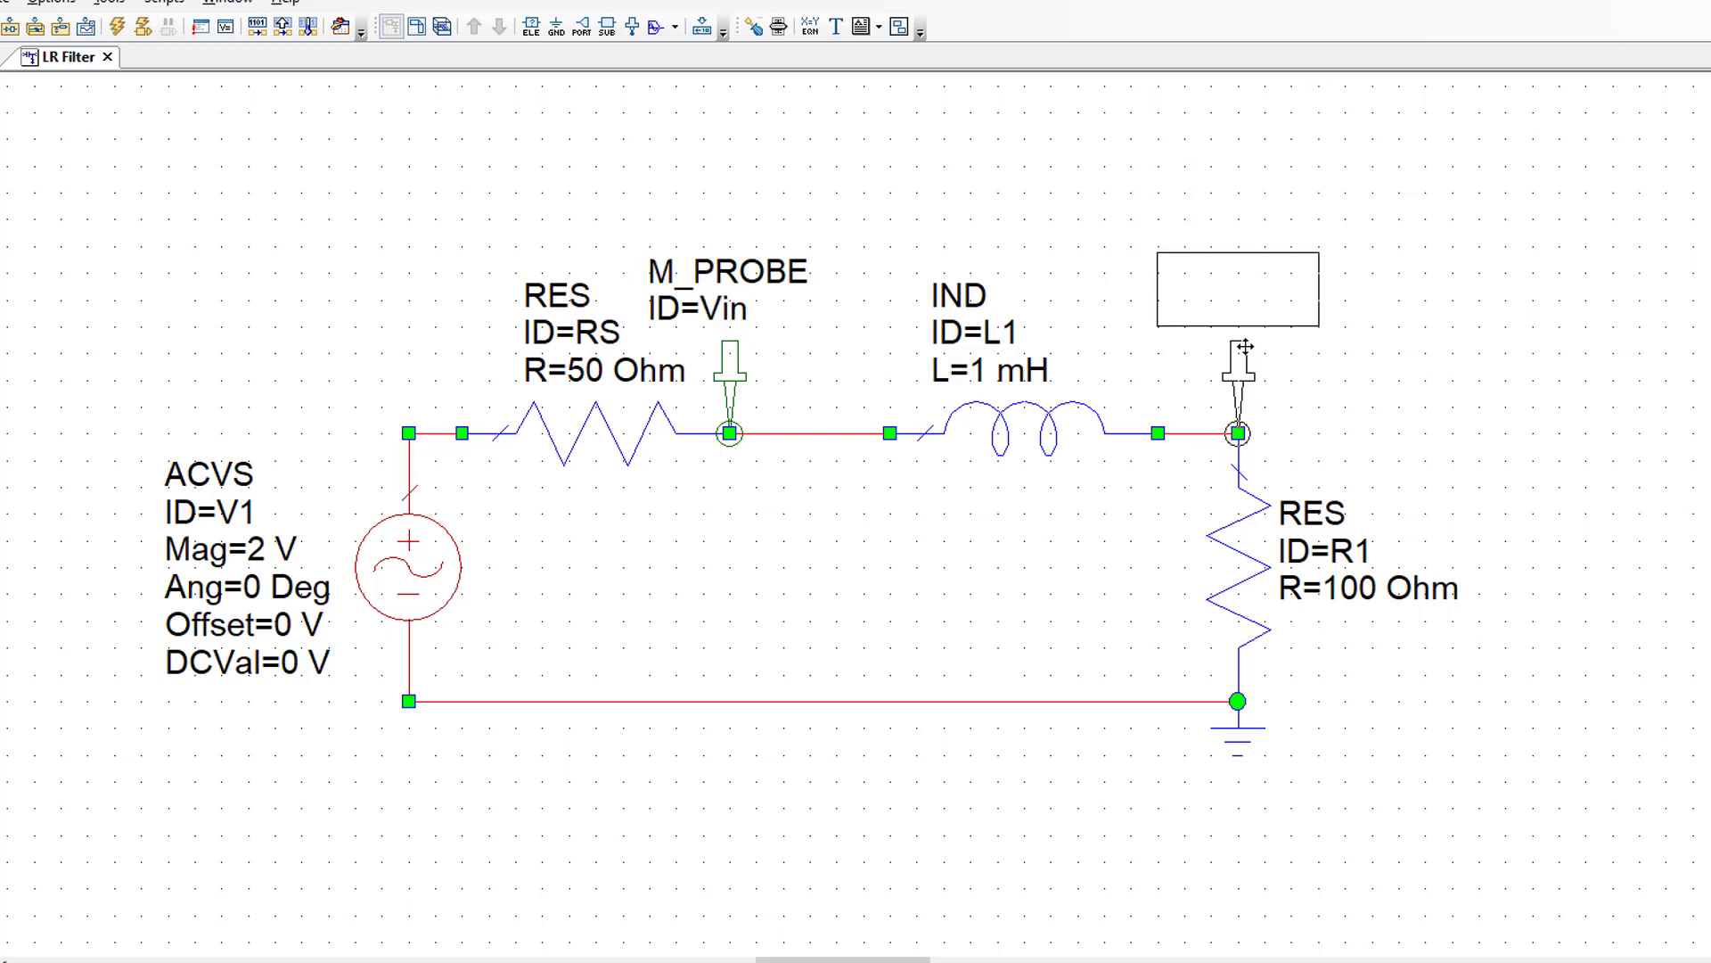
{"action": "left_click", "coordinate": [1245, 346]}
{"action": "double_click", "coordinate": [1242, 312]}
{"action": "type", "text": "Vout"}
{"action": "key", "text": "Return"}
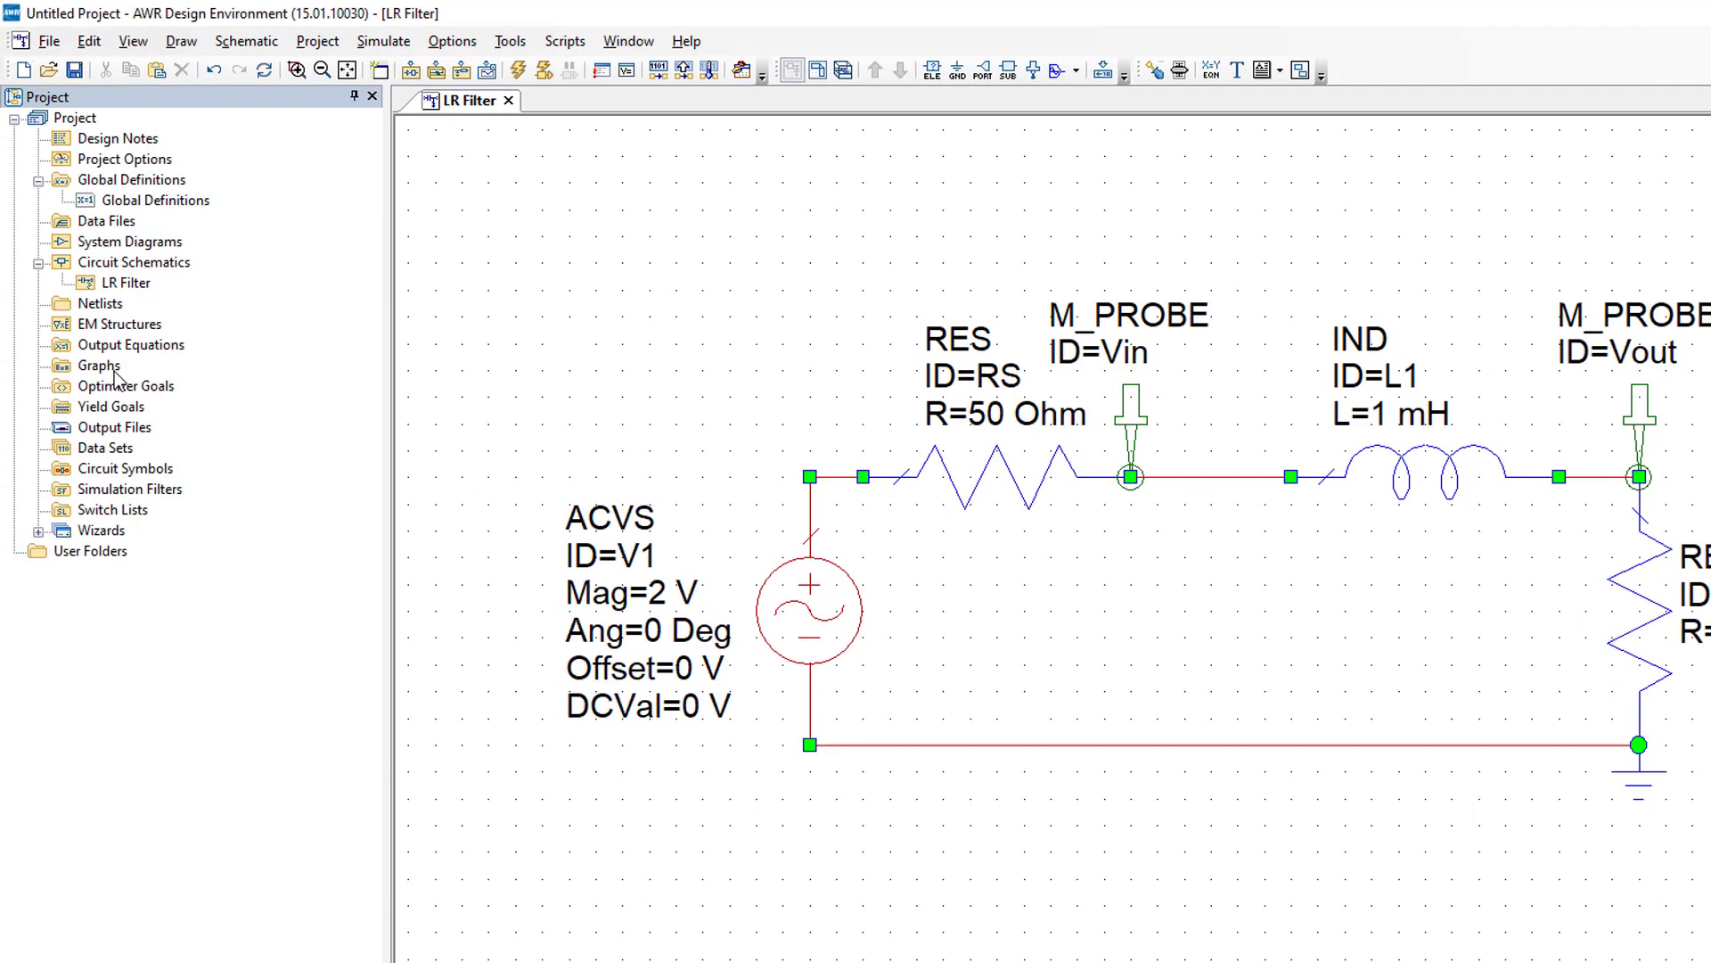
Create a new graph named 'LR Gain dB'
{"action": "right_click", "coordinate": [112, 370]}
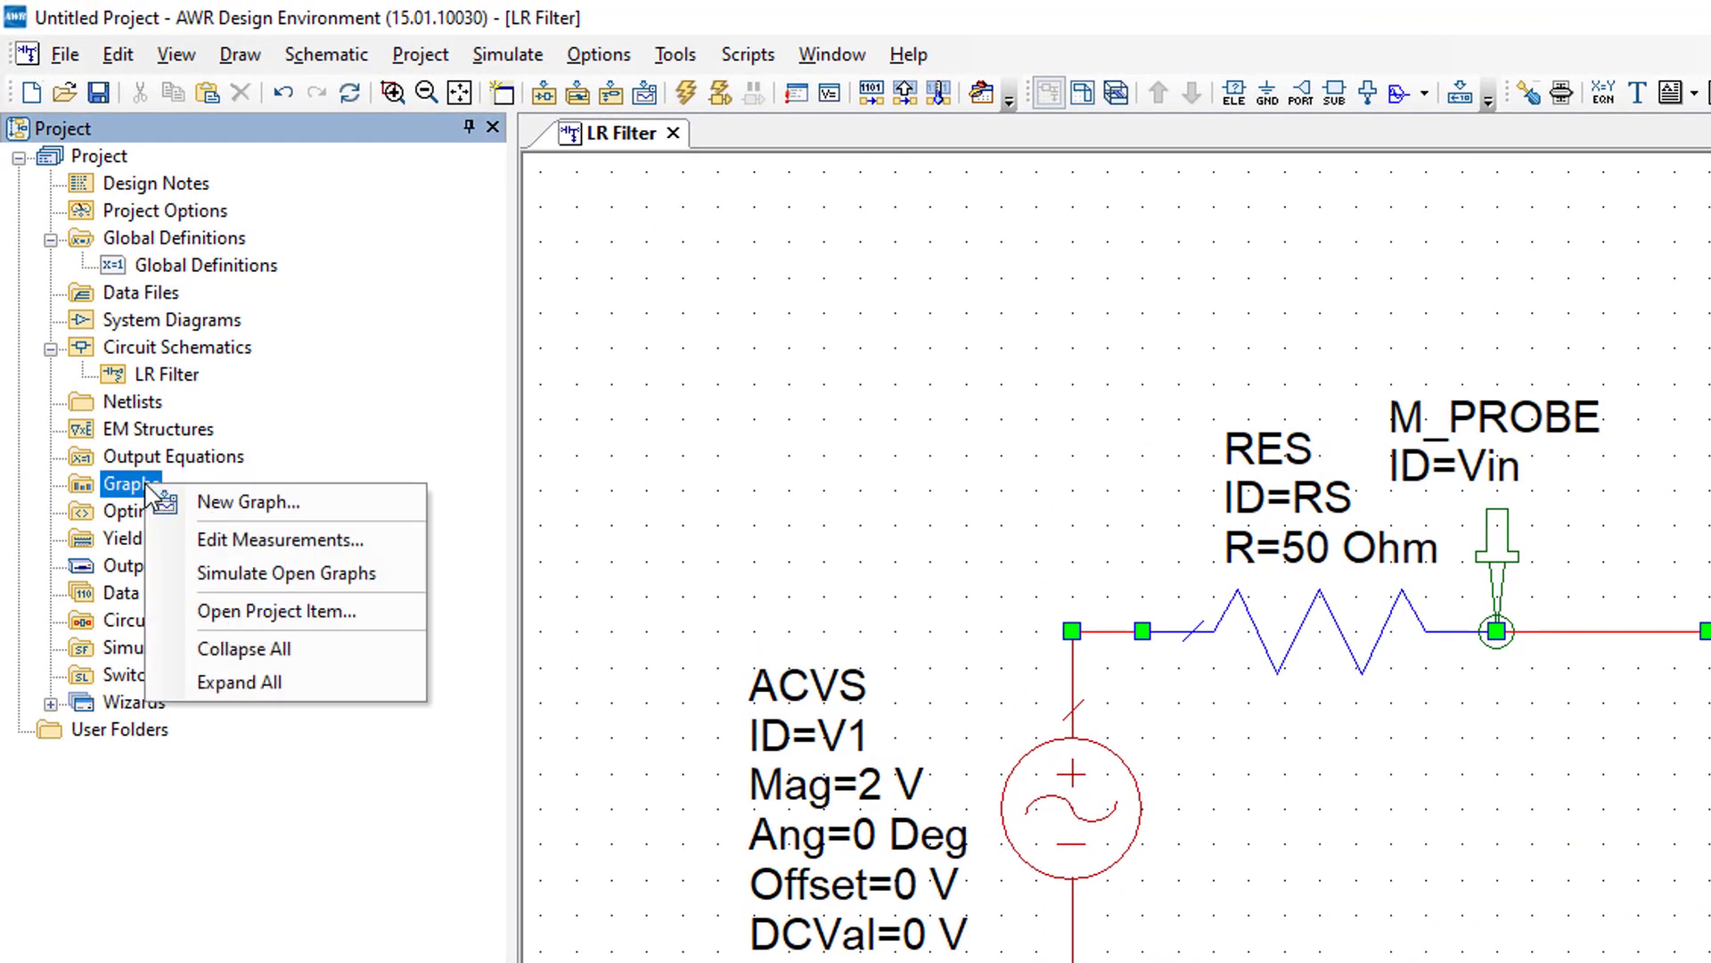
{"action": "left_click", "coordinate": [214, 501]}
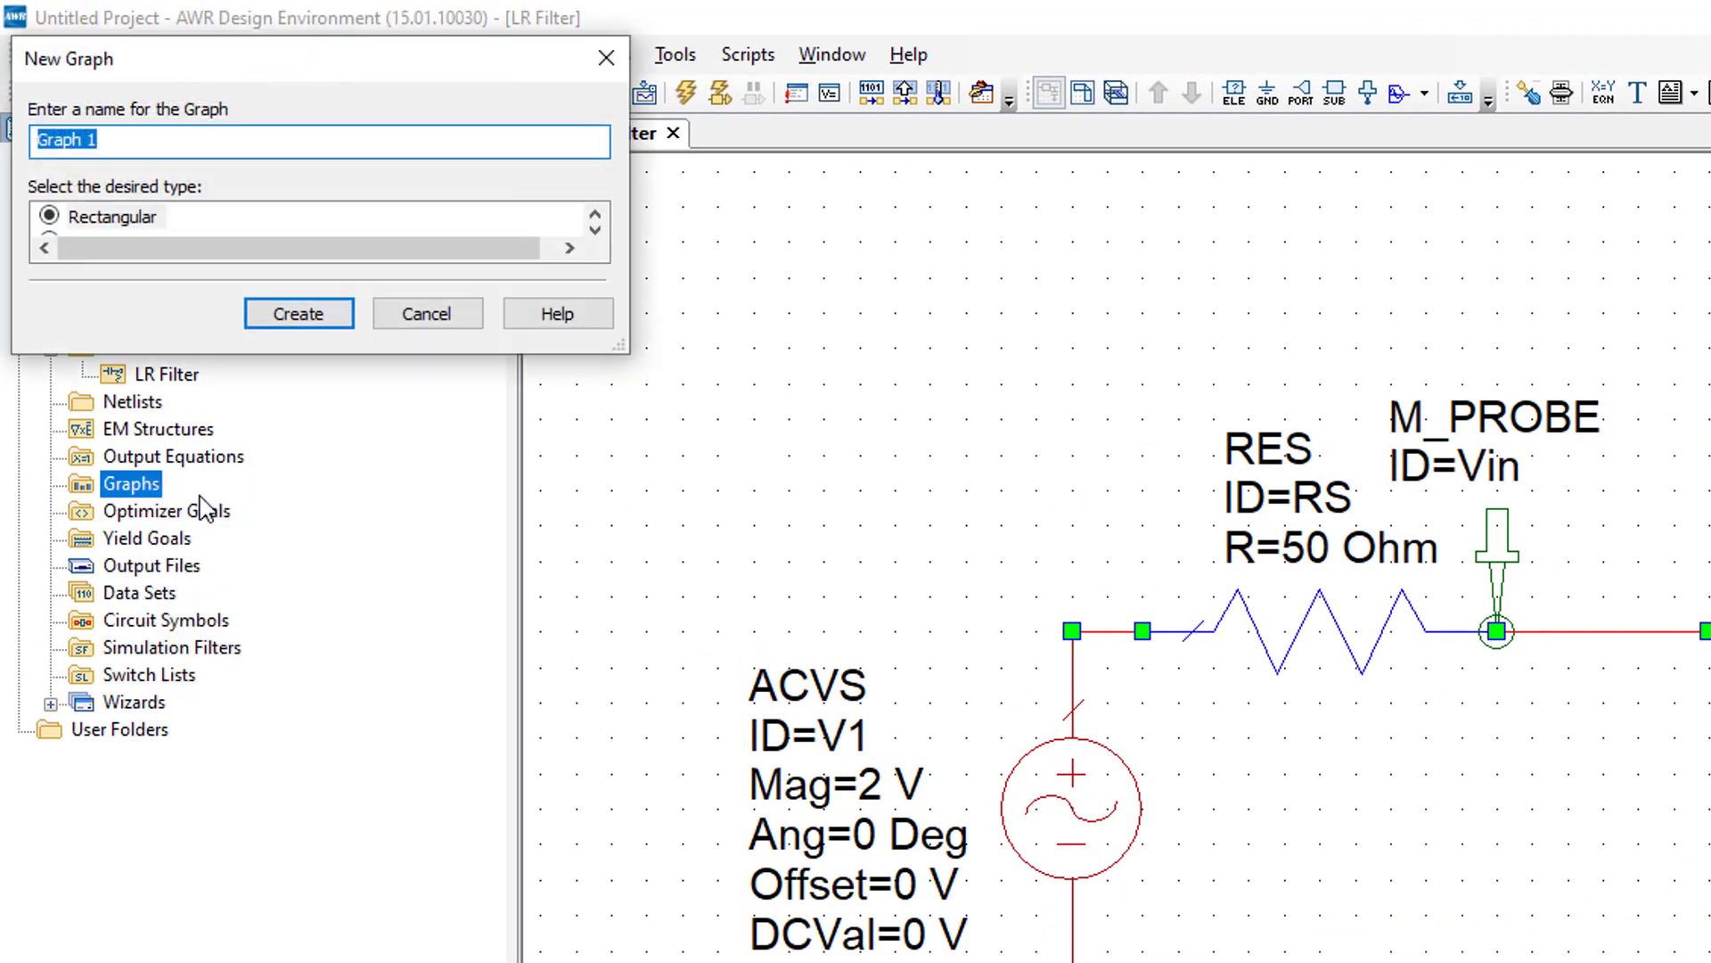
{"action": "type", "text": "LR Gain dB"}
{"action": "key", "text": "Return"}
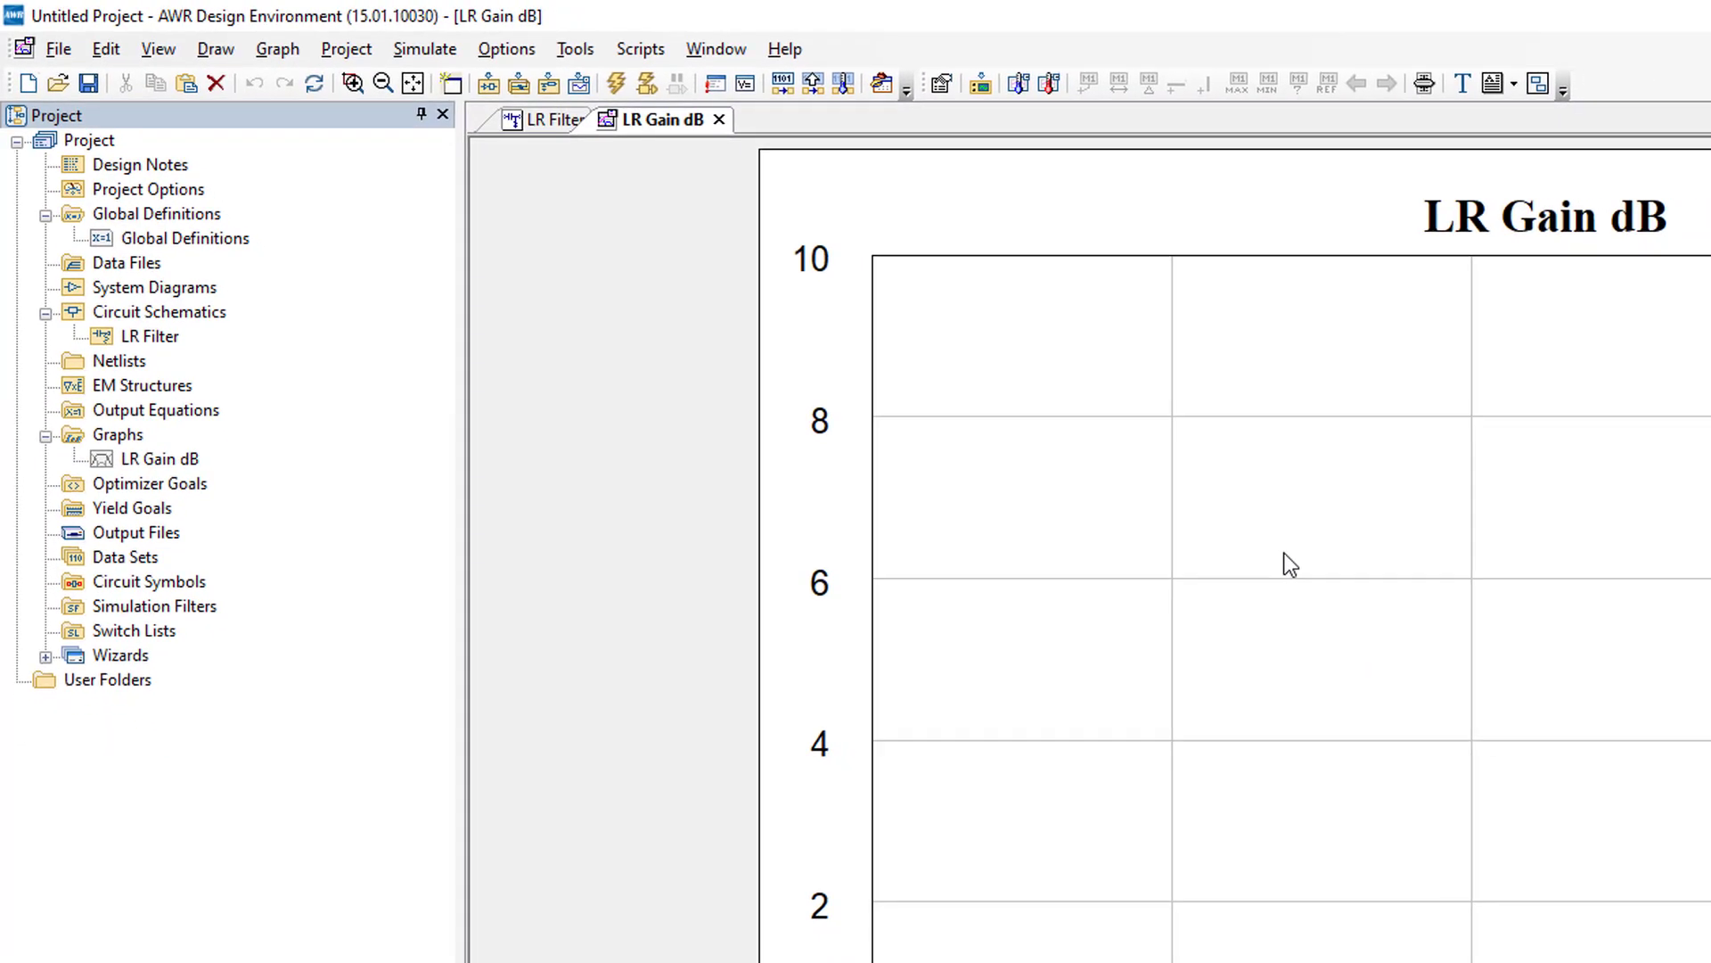
Start a new measurement on the graph and choose the nonlinear voltage Vgain type
{"action": "right_click", "coordinate": [1290, 564]}
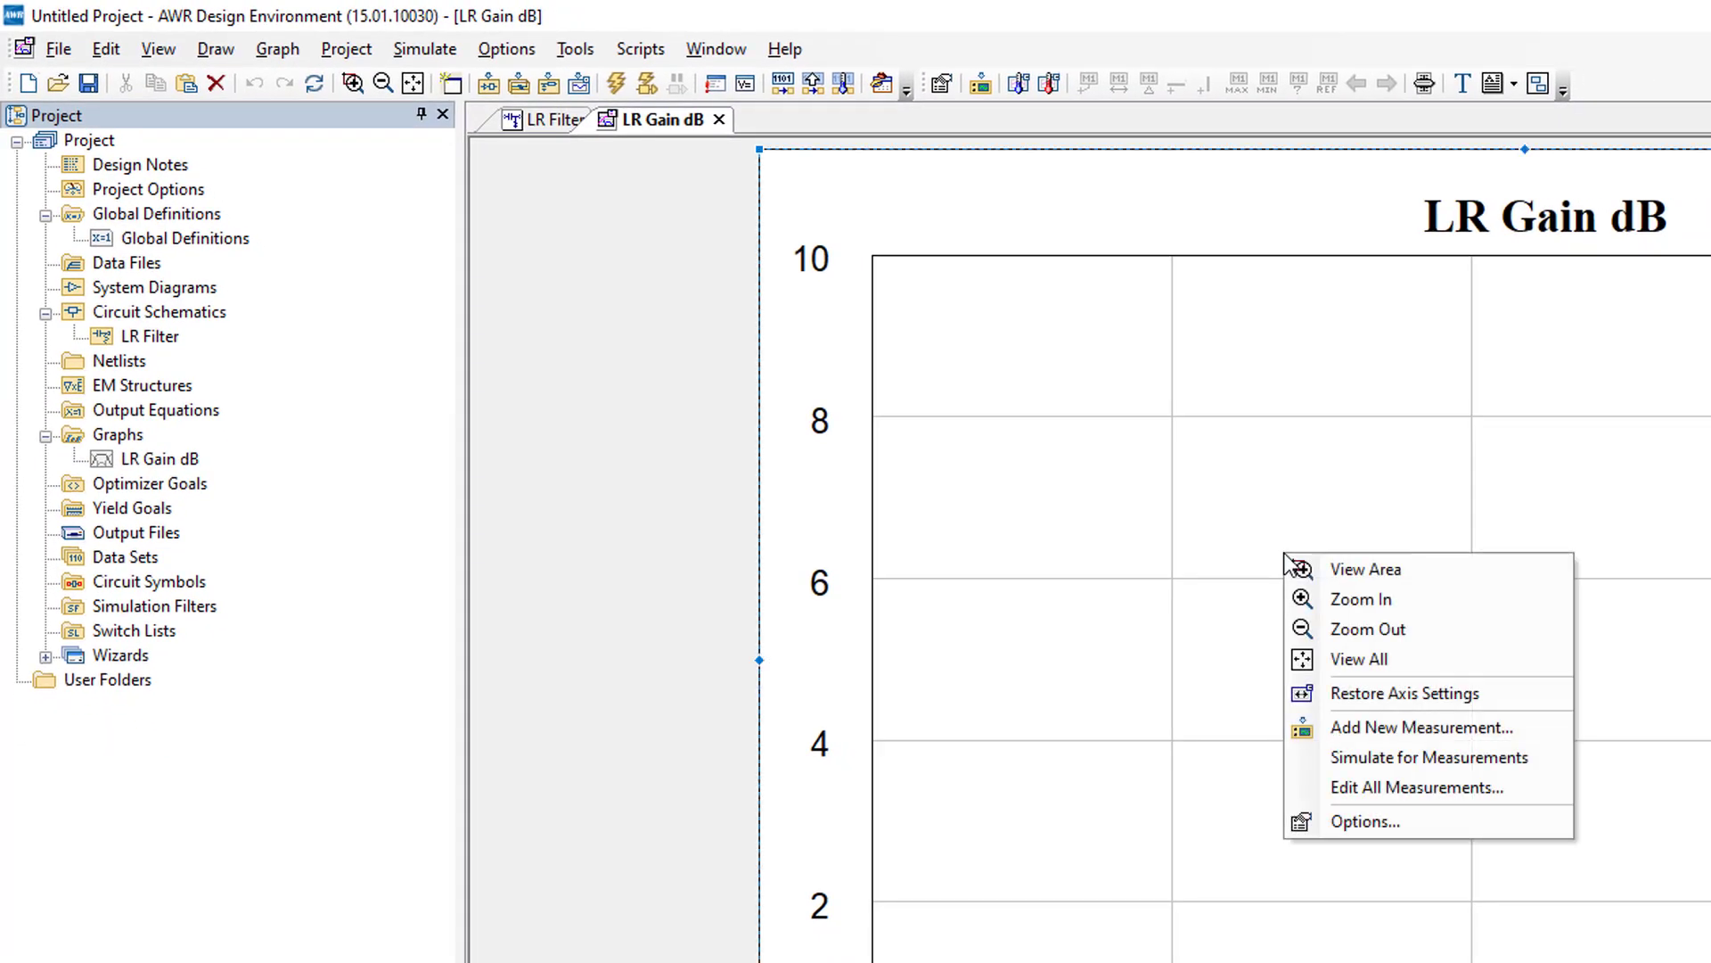
{"action": "left_click", "coordinate": [1488, 729]}
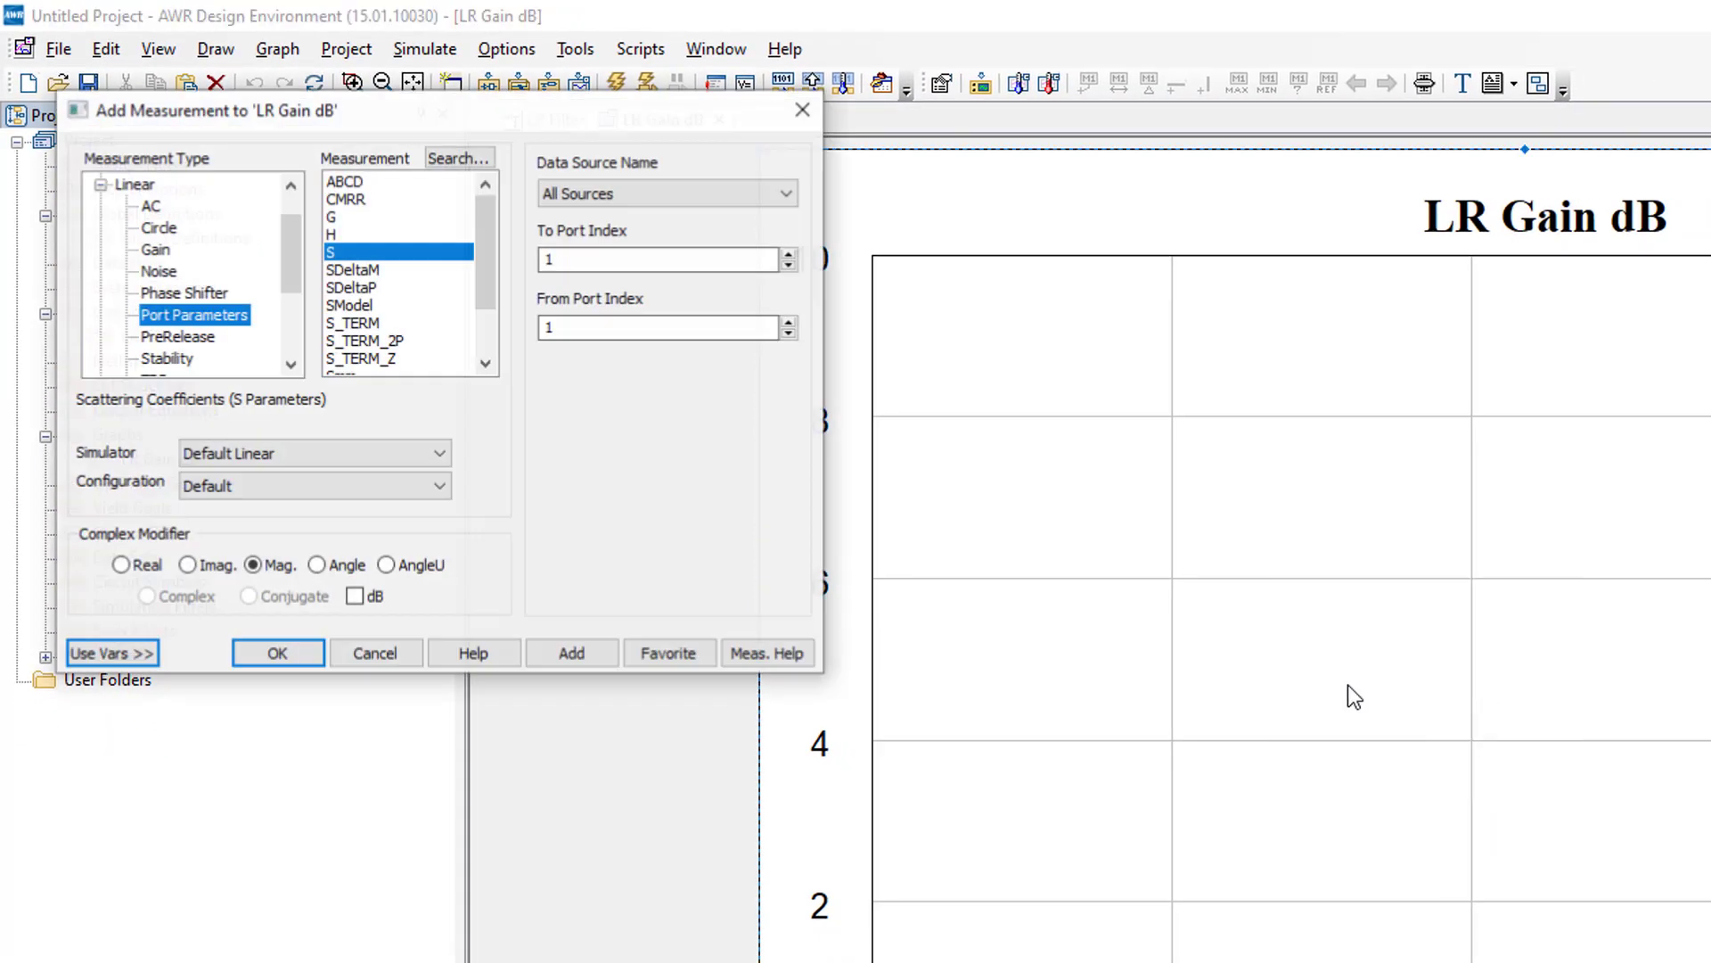
{"action": "left_click", "coordinate": [100, 273]}
{"action": "scroll", "coordinate": [105, 283], "scroll_direction": "down", "scroll_amount": 2}
{"action": "left_click", "coordinate": [165, 292]}
{"action": "left_click", "coordinate": [386, 270]}
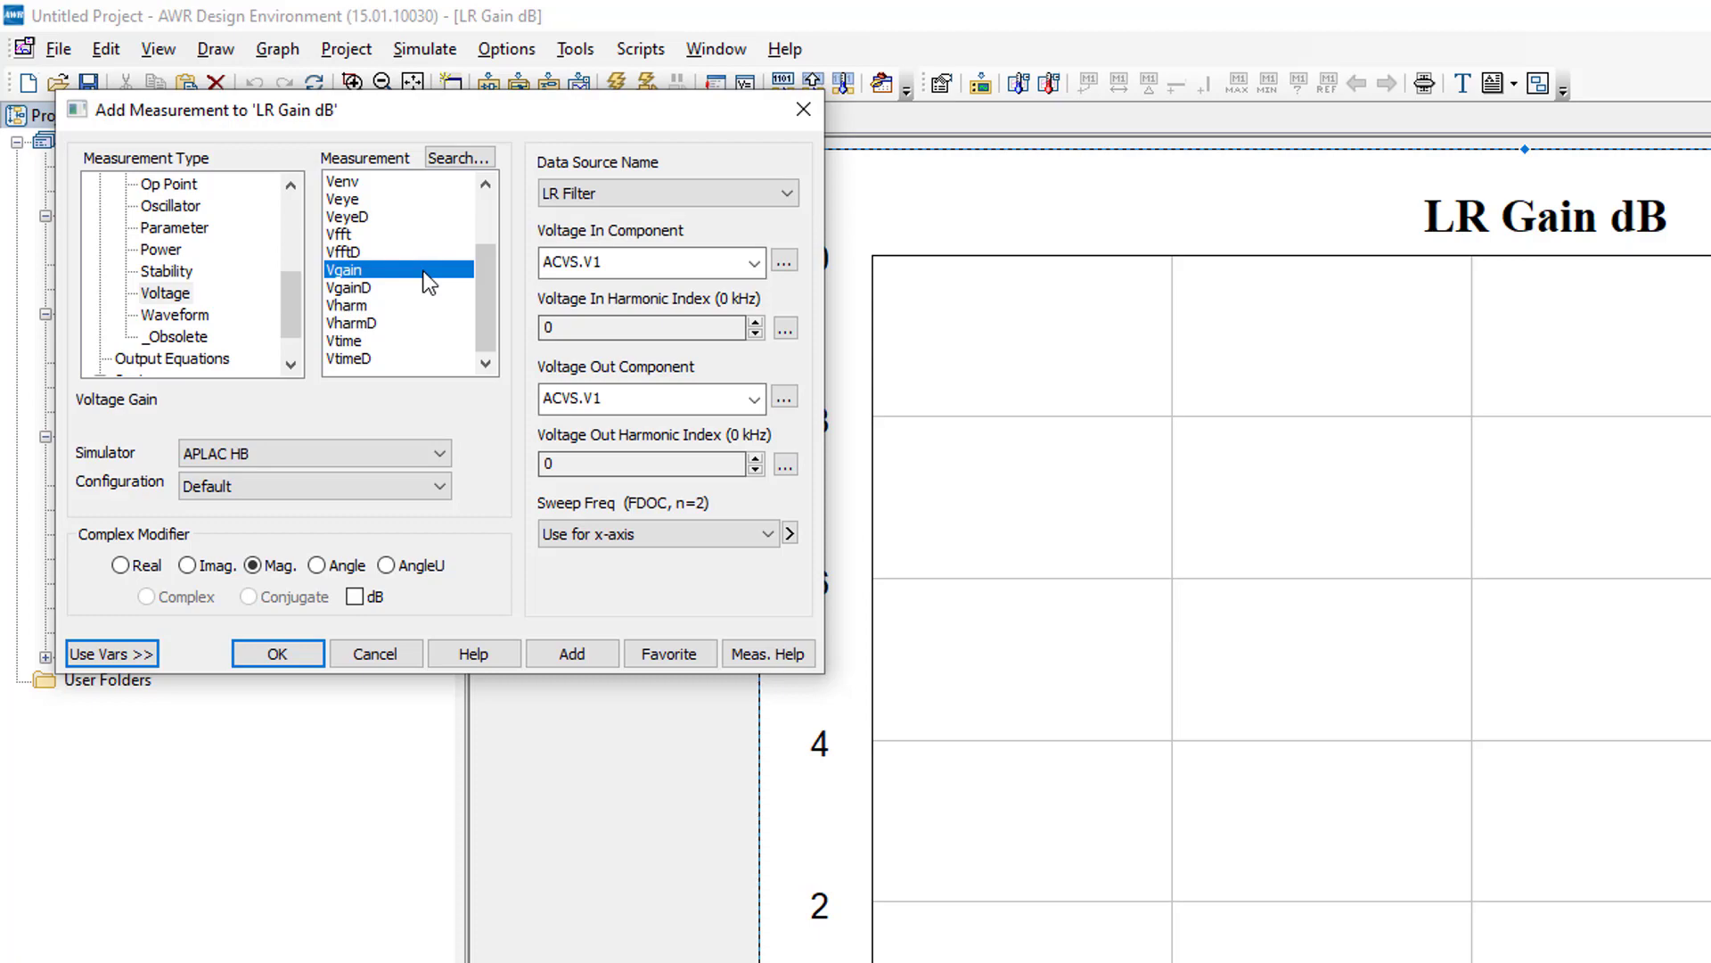
Set Vgain from M_PROBE.Vin to M_PROBE.Vout, harmonic indices 1, in dB, and add it
{"action": "left_click", "coordinate": [784, 261]}
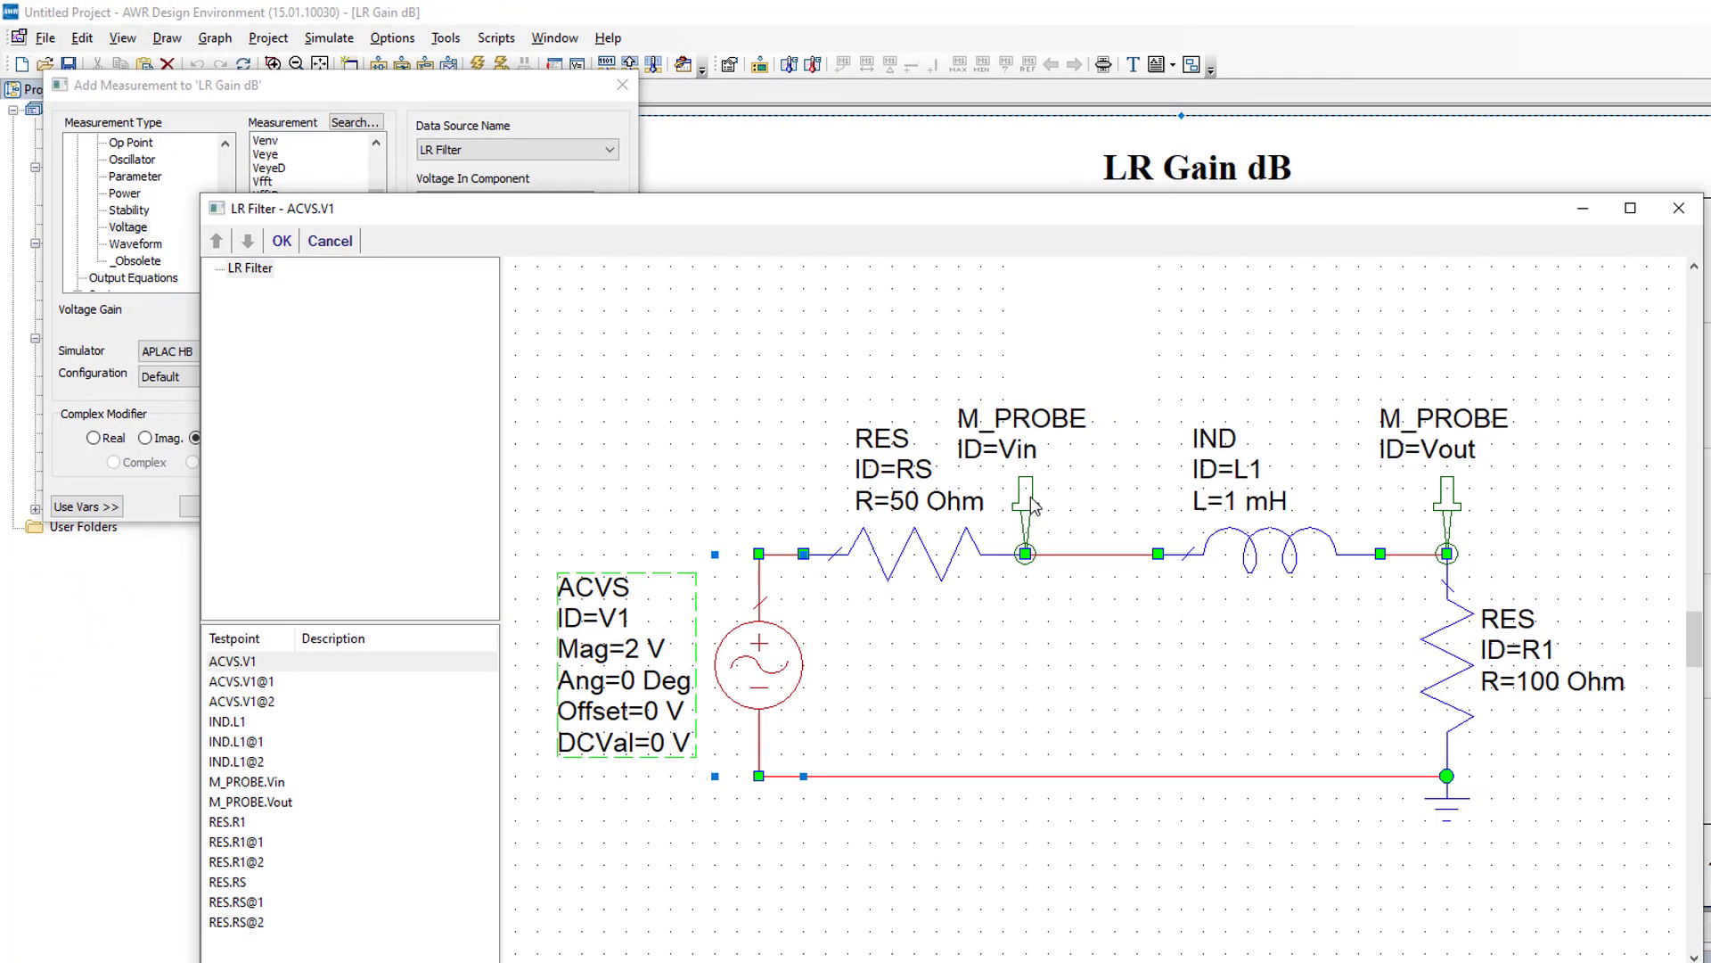
{"action": "double_click", "coordinate": [1027, 499]}
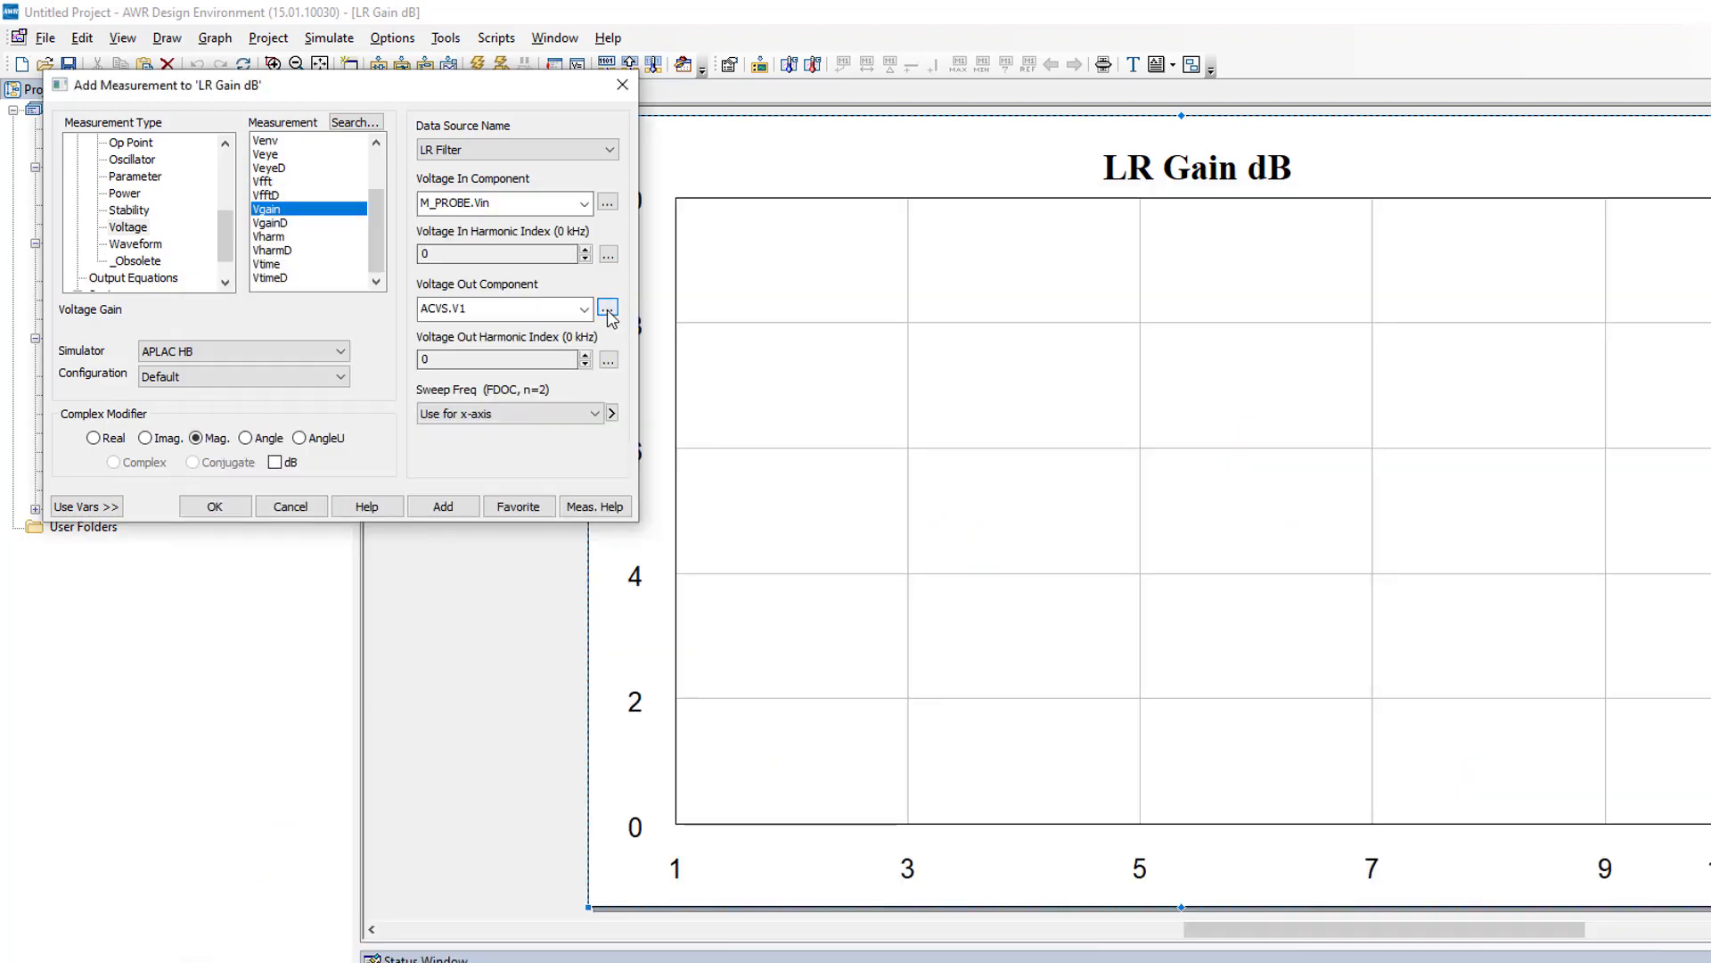
{"action": "left_click", "coordinate": [608, 308]}
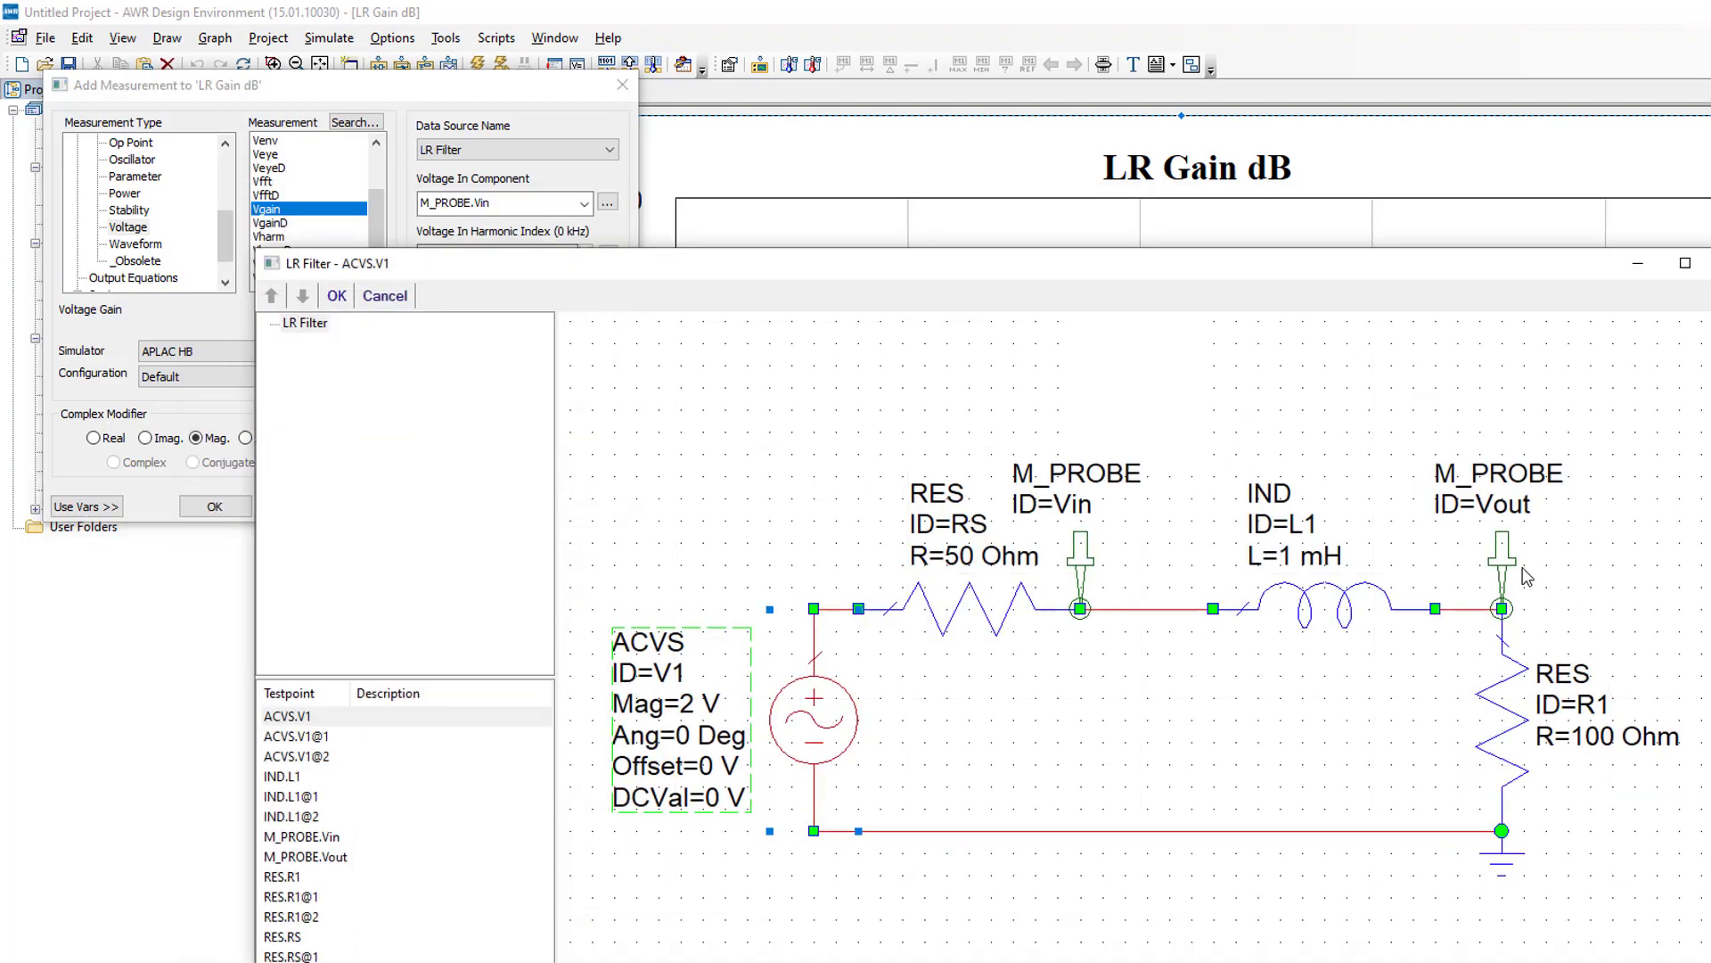
{"action": "left_click", "coordinate": [1509, 561]}
{"action": "double_click", "coordinate": [1508, 562]}
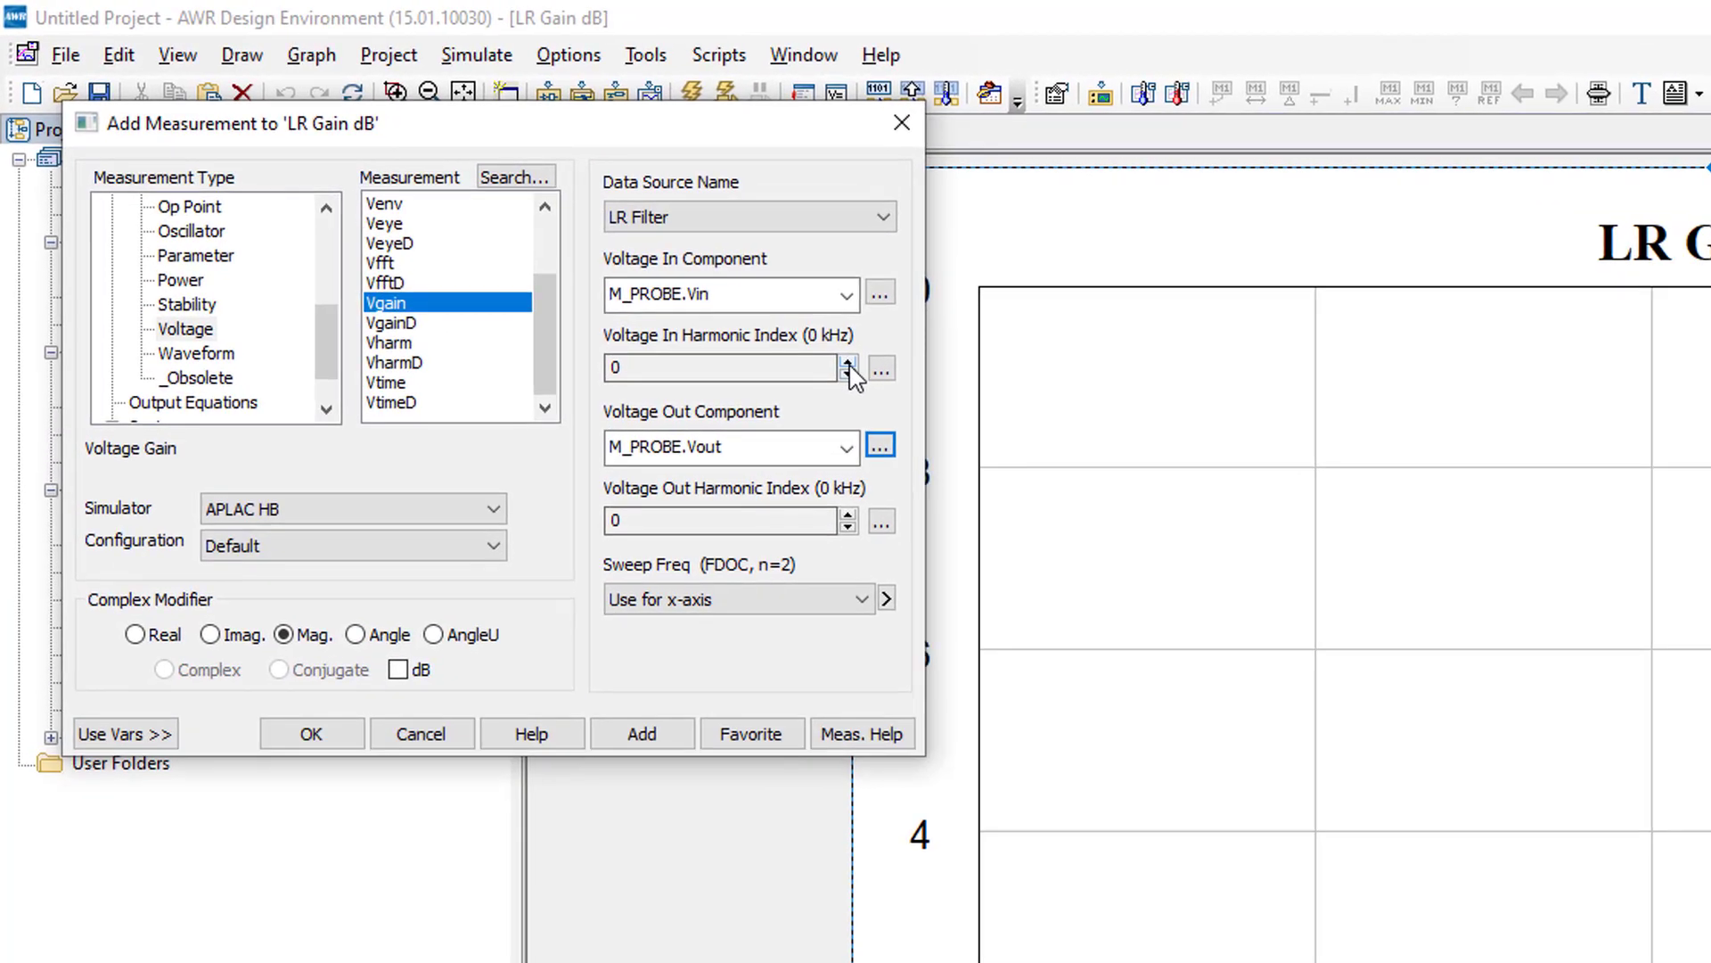
{"action": "left_click", "coordinate": [591, 248]}
{"action": "left_click", "coordinate": [848, 517]}
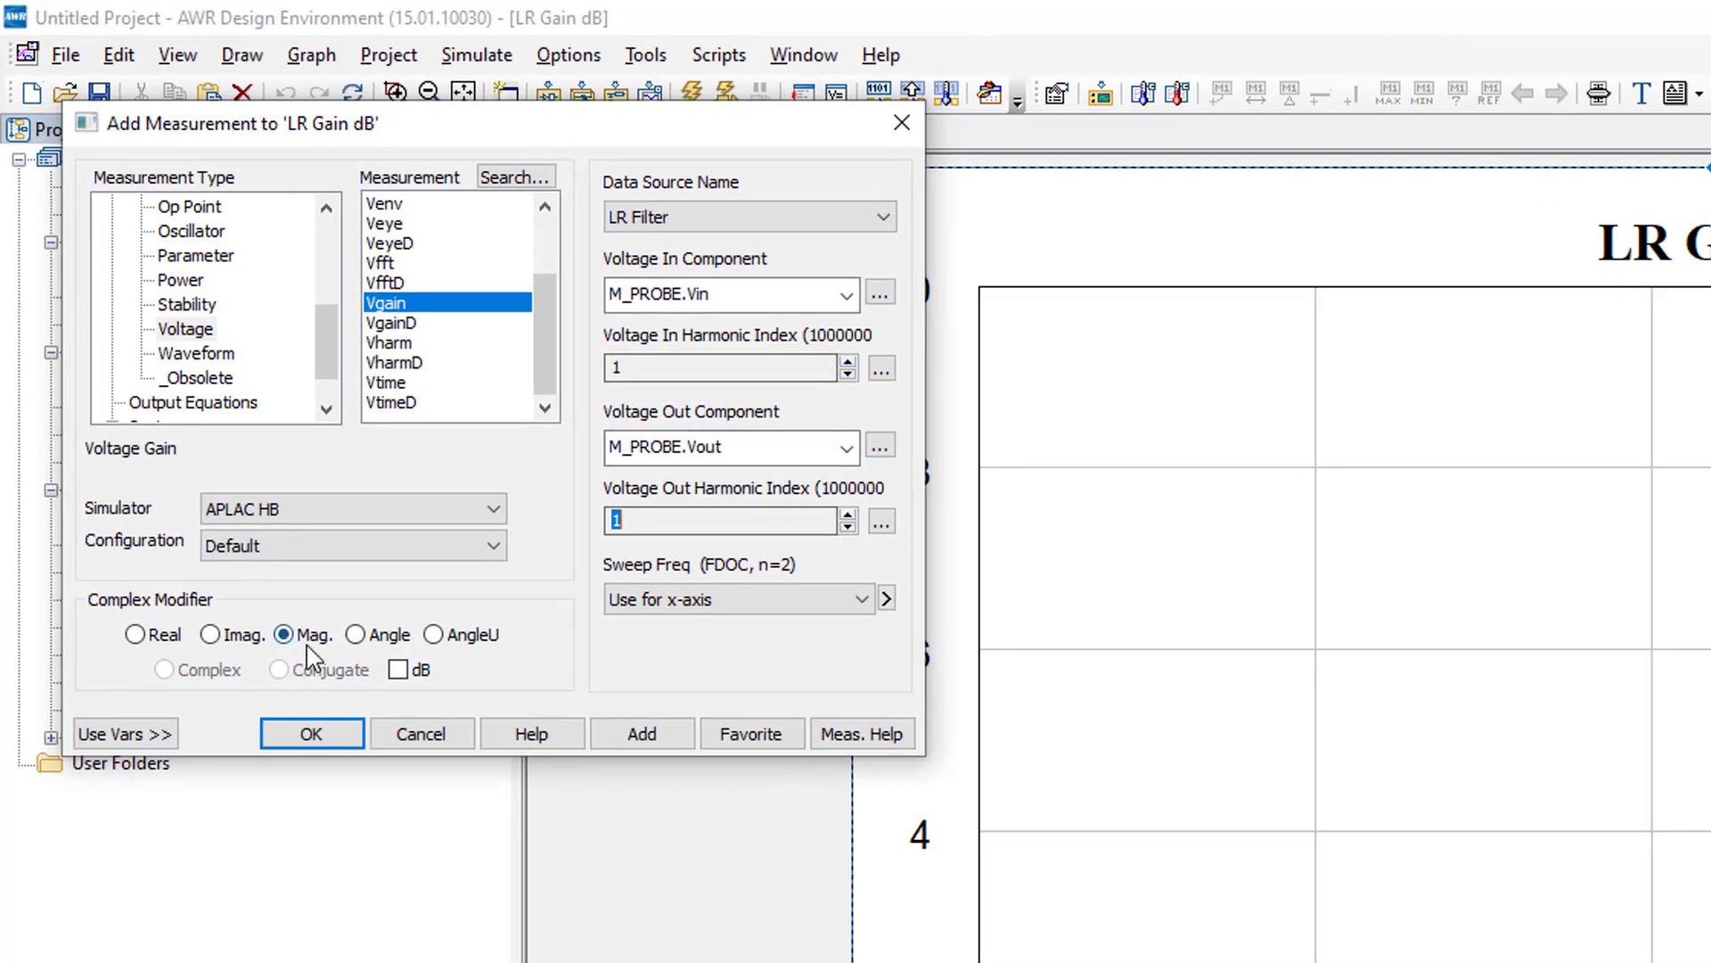
{"action": "left_click", "coordinate": [399, 673]}
{"action": "left_click", "coordinate": [663, 752]}
{"action": "left_click", "coordinate": [421, 734]}
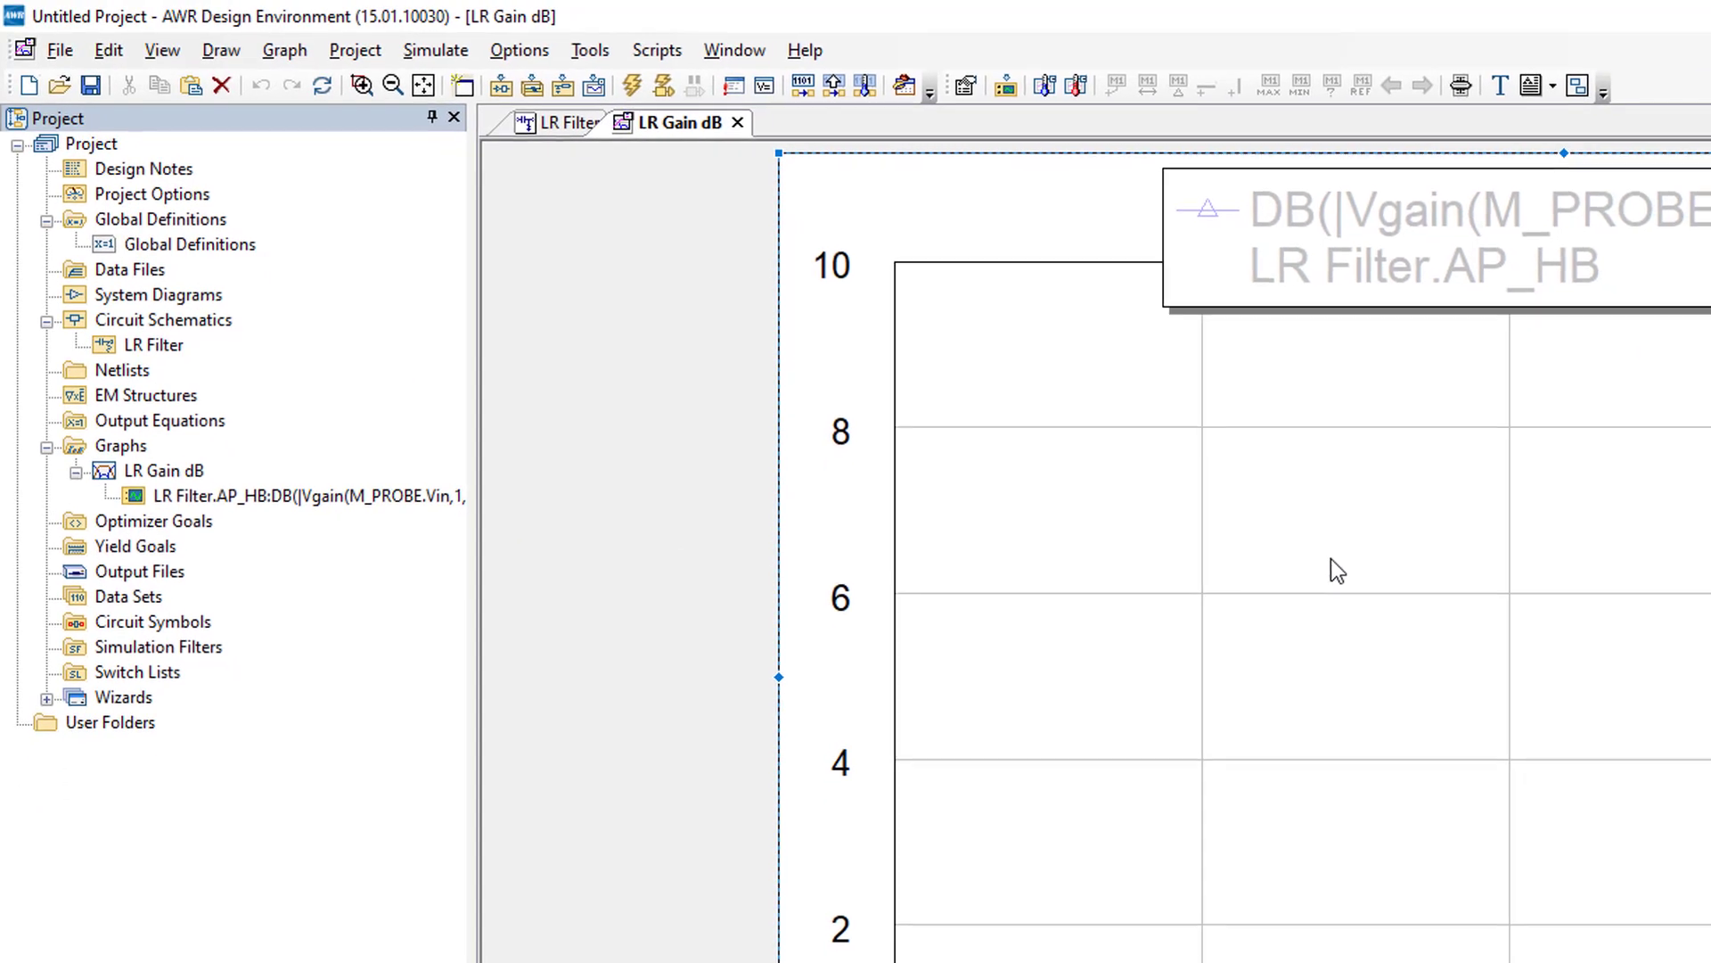
Enable Log scale for the LR Gain dB graph's x axis in its Options and apply
{"action": "right_click", "coordinate": [1276, 561]}
{"action": "left_click", "coordinate": [1512, 868]}
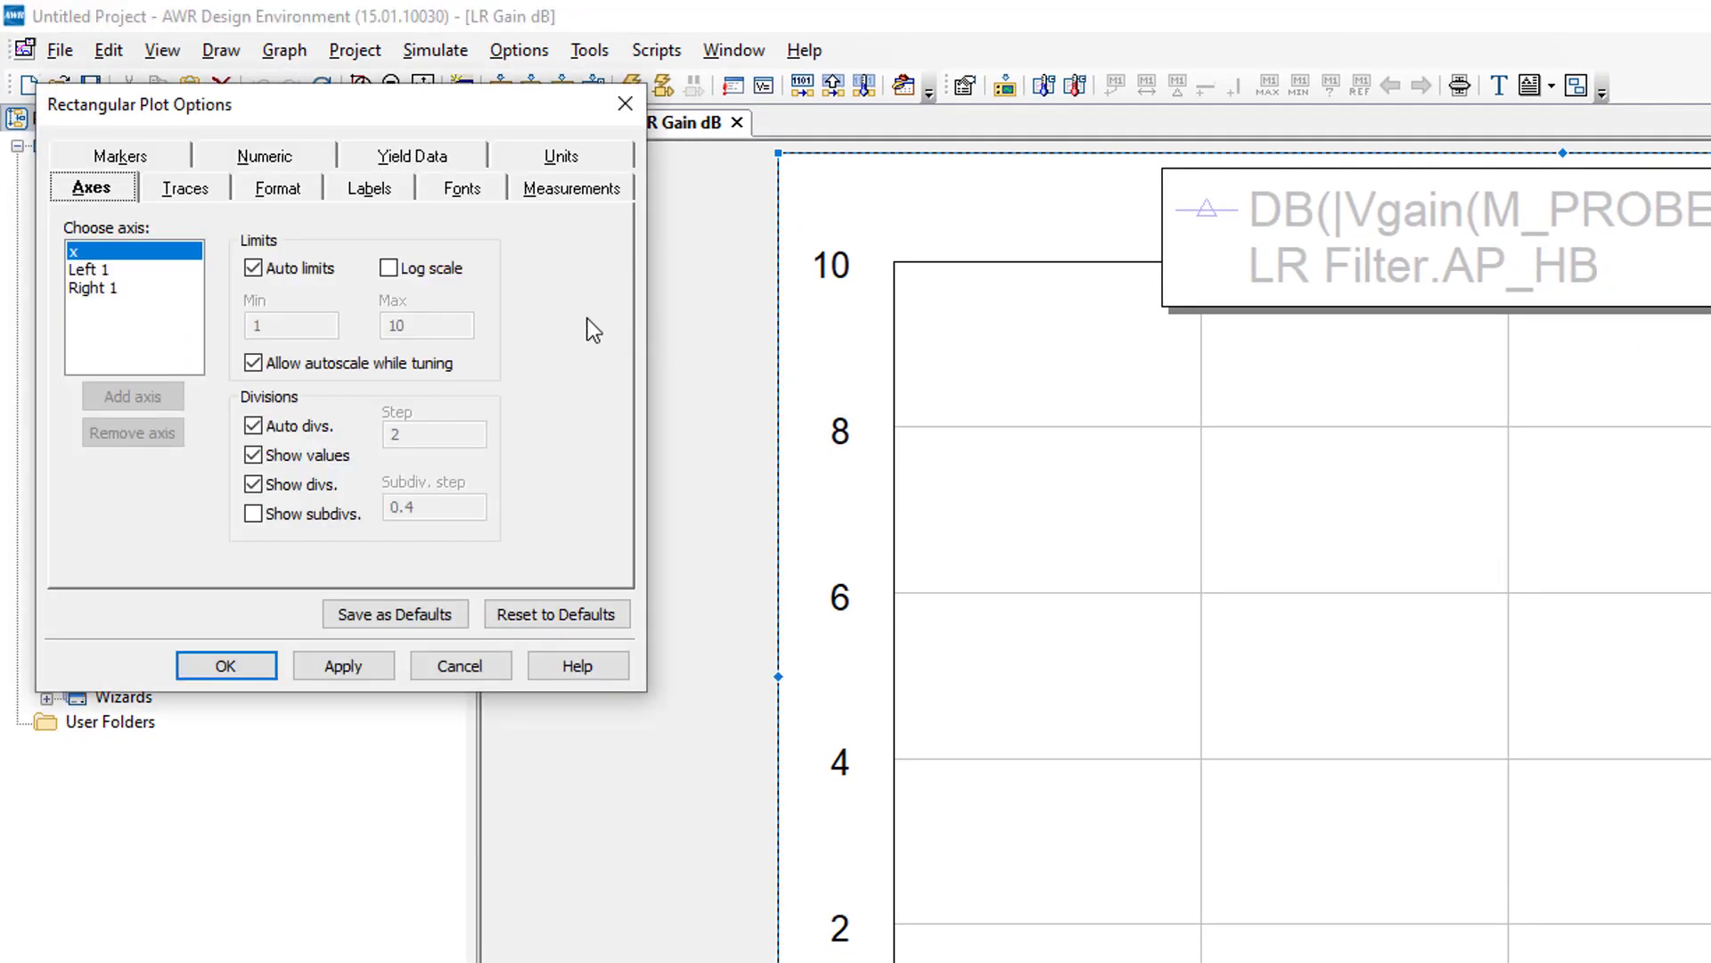
{"action": "left_click", "coordinate": [388, 268]}
{"action": "left_click", "coordinate": [343, 666]}
{"action": "left_click", "coordinate": [233, 673]}
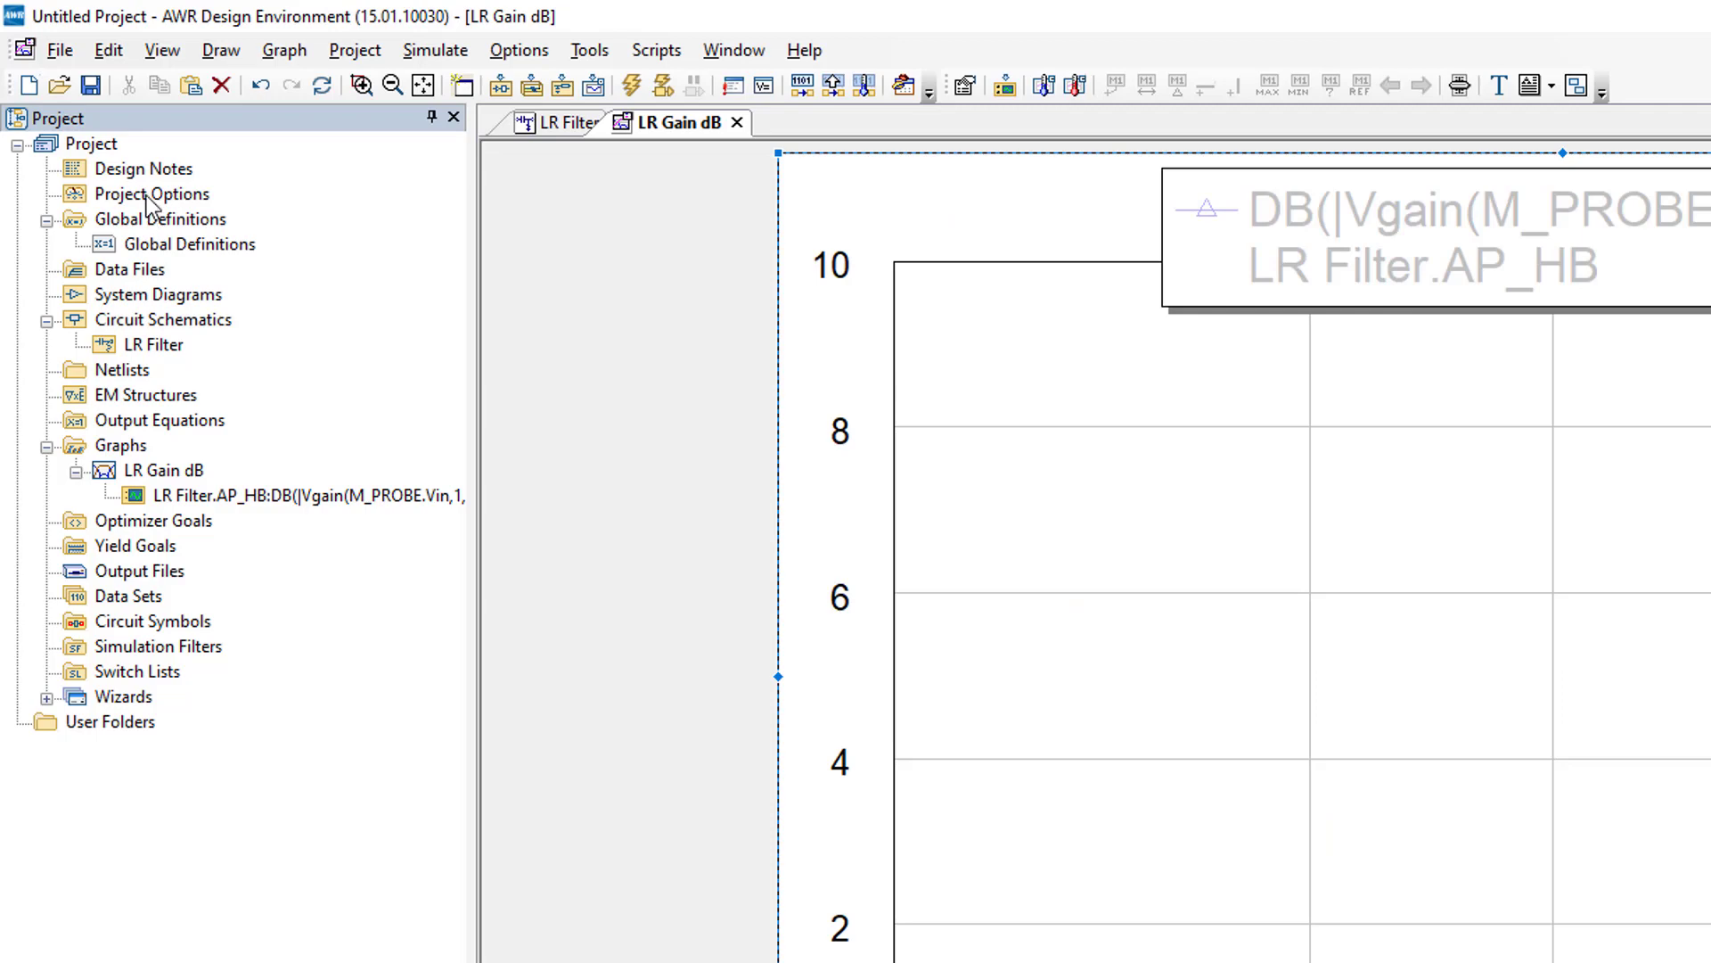
In Project Options Frequencies, enter a kHz sweep from 1 to 100, logarithmic, 20 points per decade
{"action": "double_click", "coordinate": [146, 195]}
{"action": "left_click", "coordinate": [216, 107]}
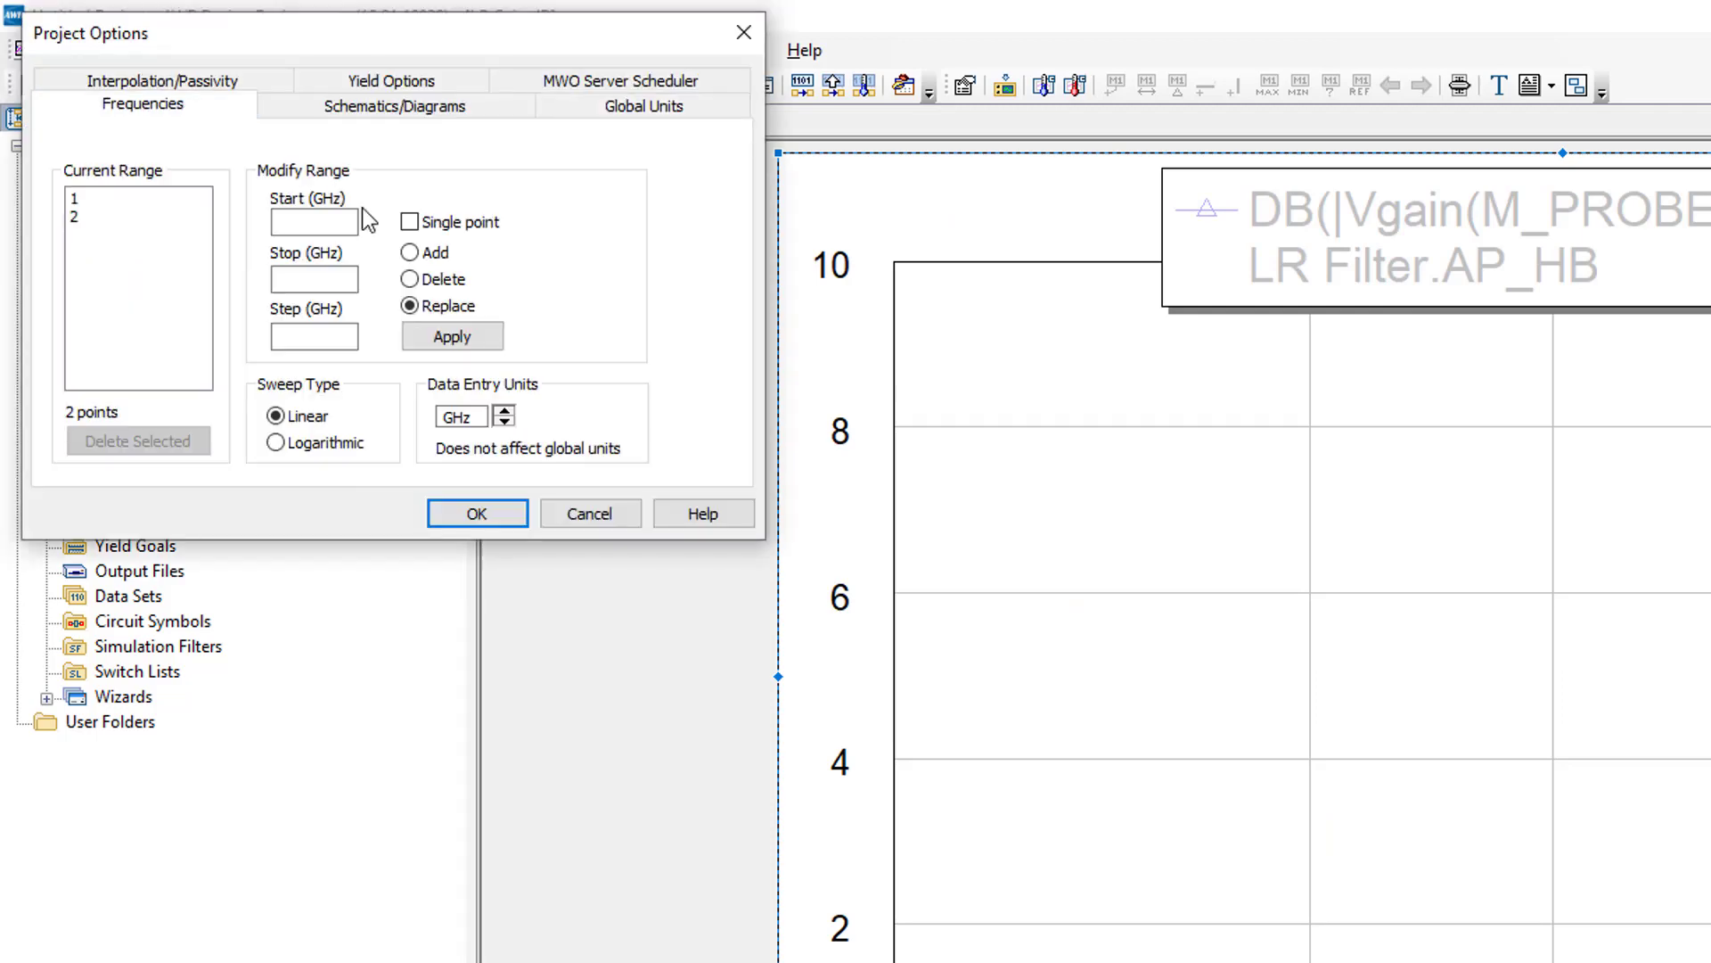
{"action": "double_click", "coordinate": [506, 423]}
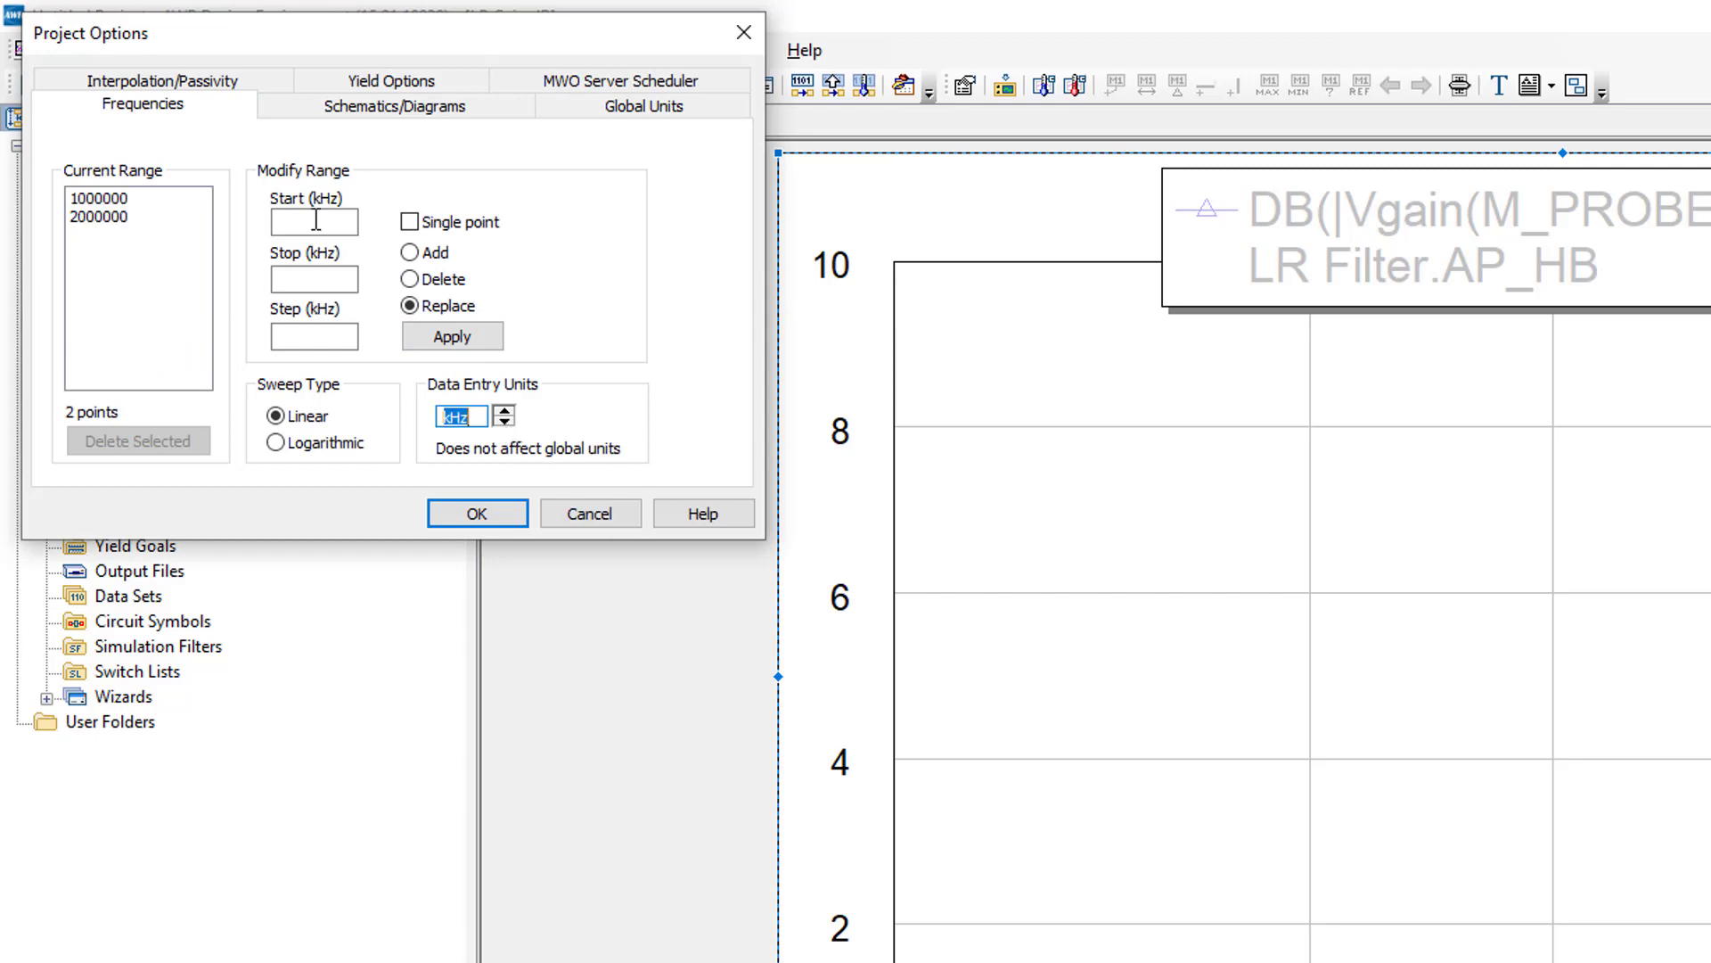
{"action": "left_click", "coordinate": [317, 220]}
{"action": "type", "text": "1"}
{"action": "left_click", "coordinate": [326, 282]}
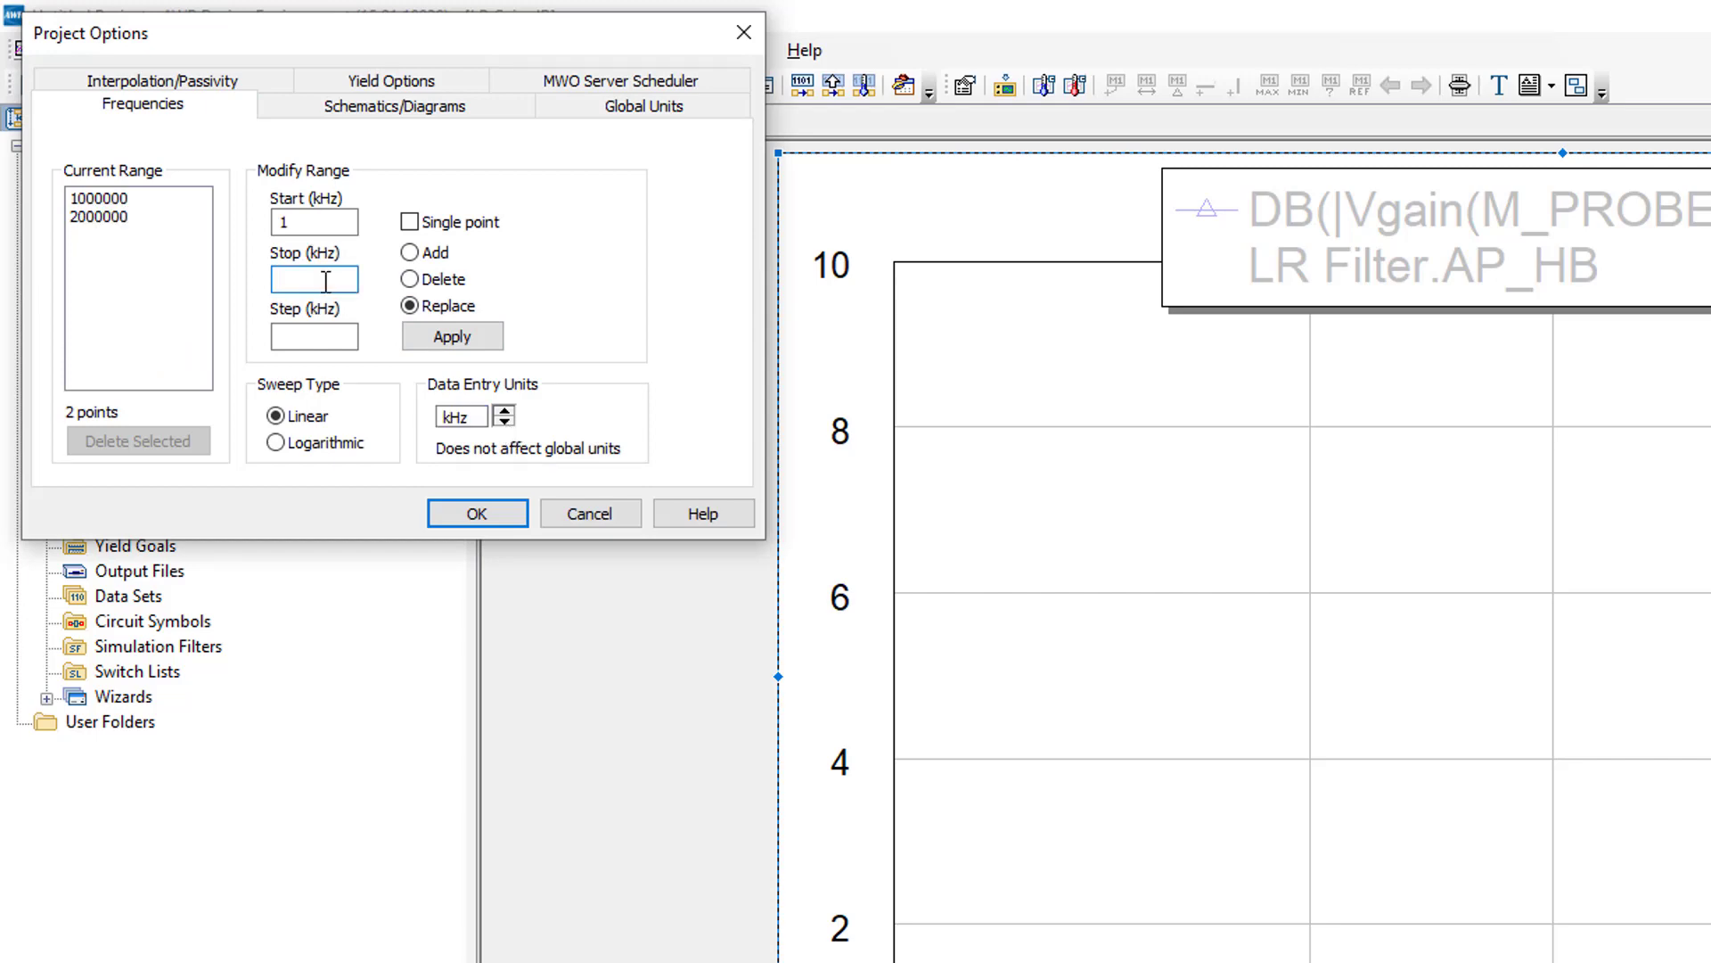
{"action": "type", "text": "100"}
{"action": "left_click", "coordinate": [276, 443]}
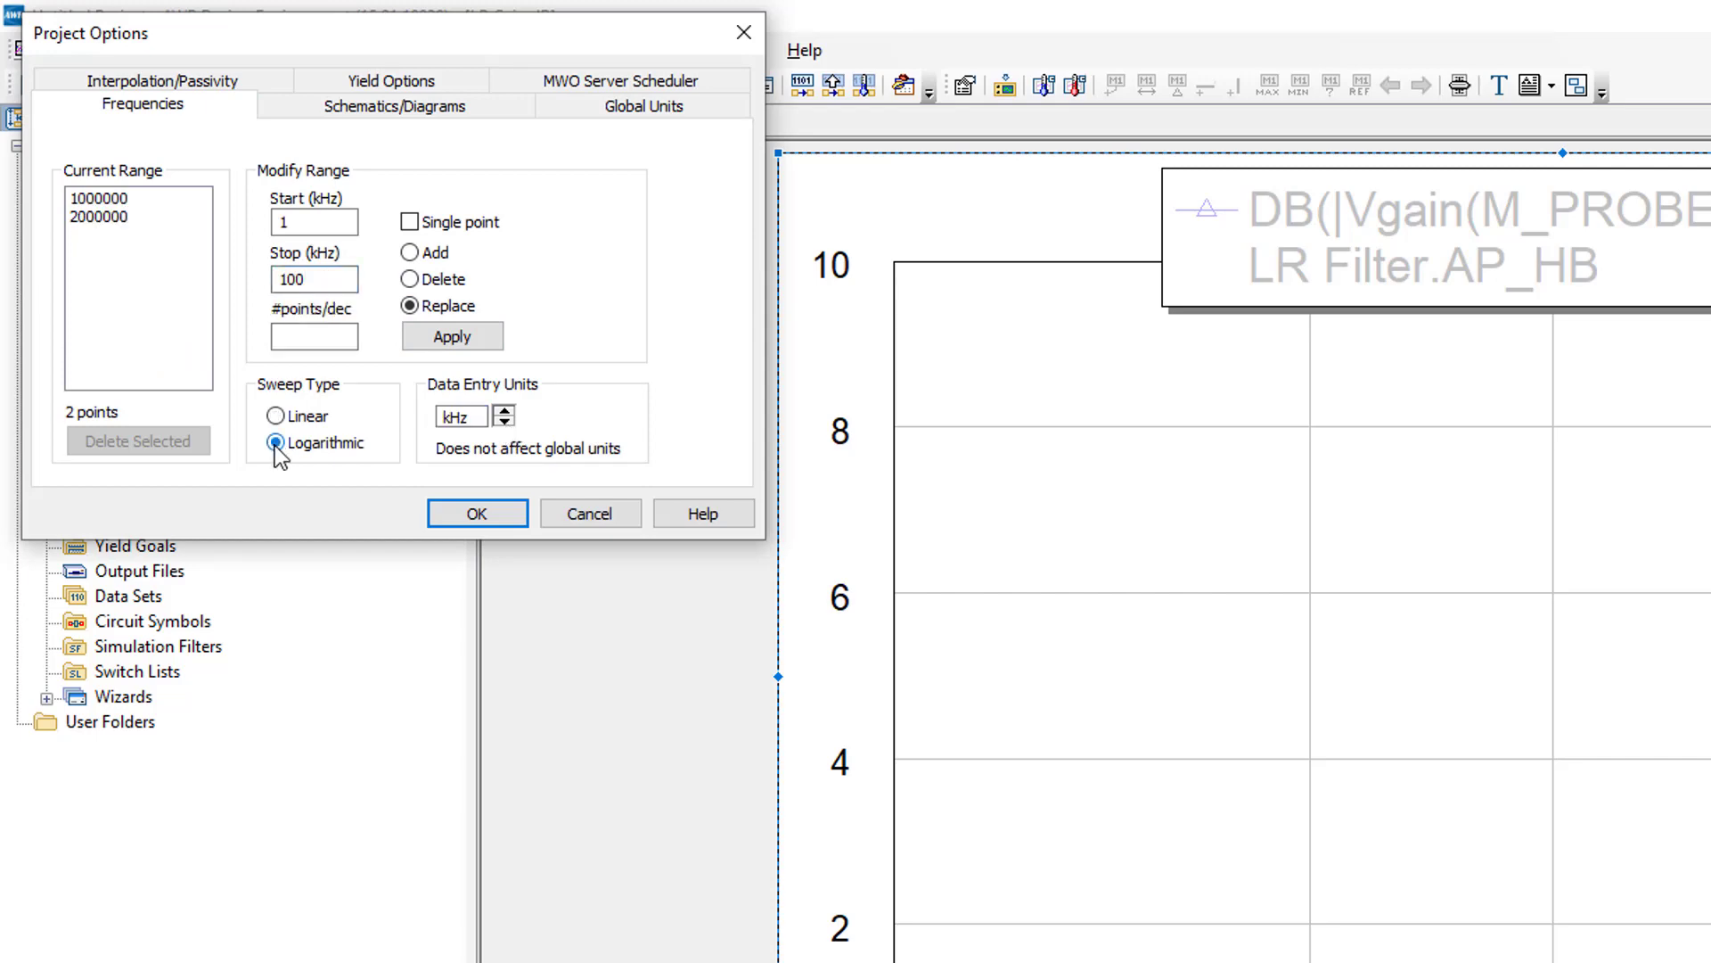
{"action": "left_click", "coordinate": [315, 336]}
{"action": "type", "text": "20"}
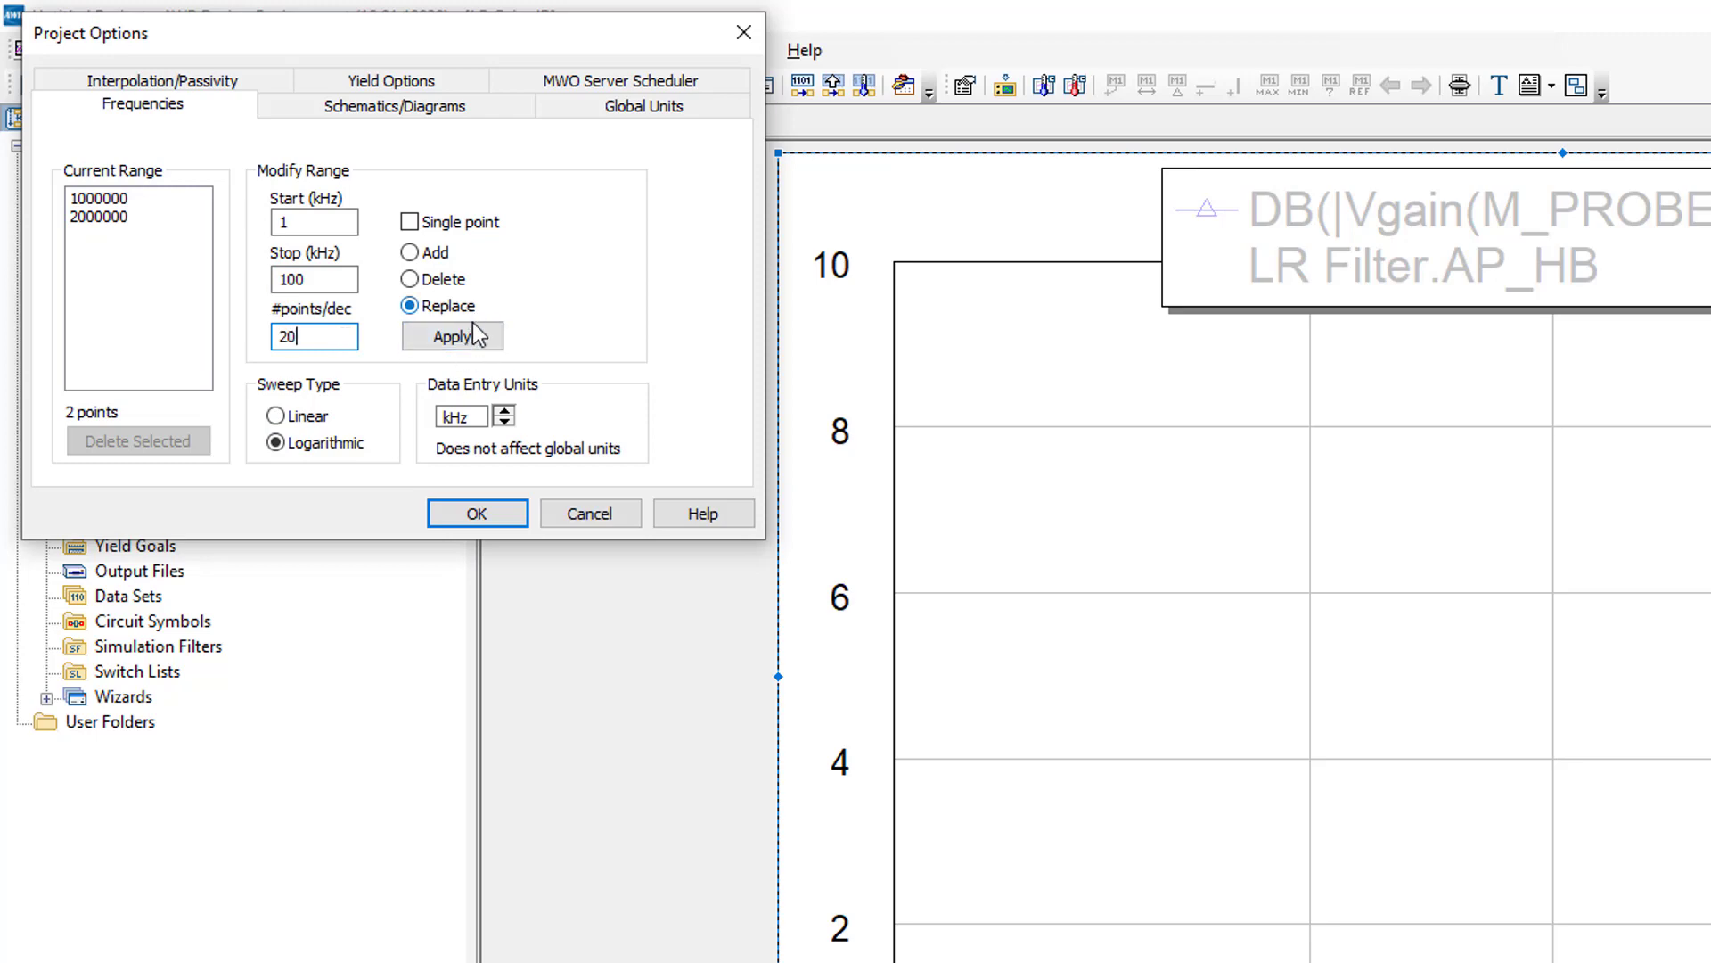
Apply the 1–100 kHz sweep, run Analyze, then narrow the legend and drag it into the plot
{"action": "left_click", "coordinate": [452, 337]}
{"action": "left_click", "coordinate": [477, 514]}
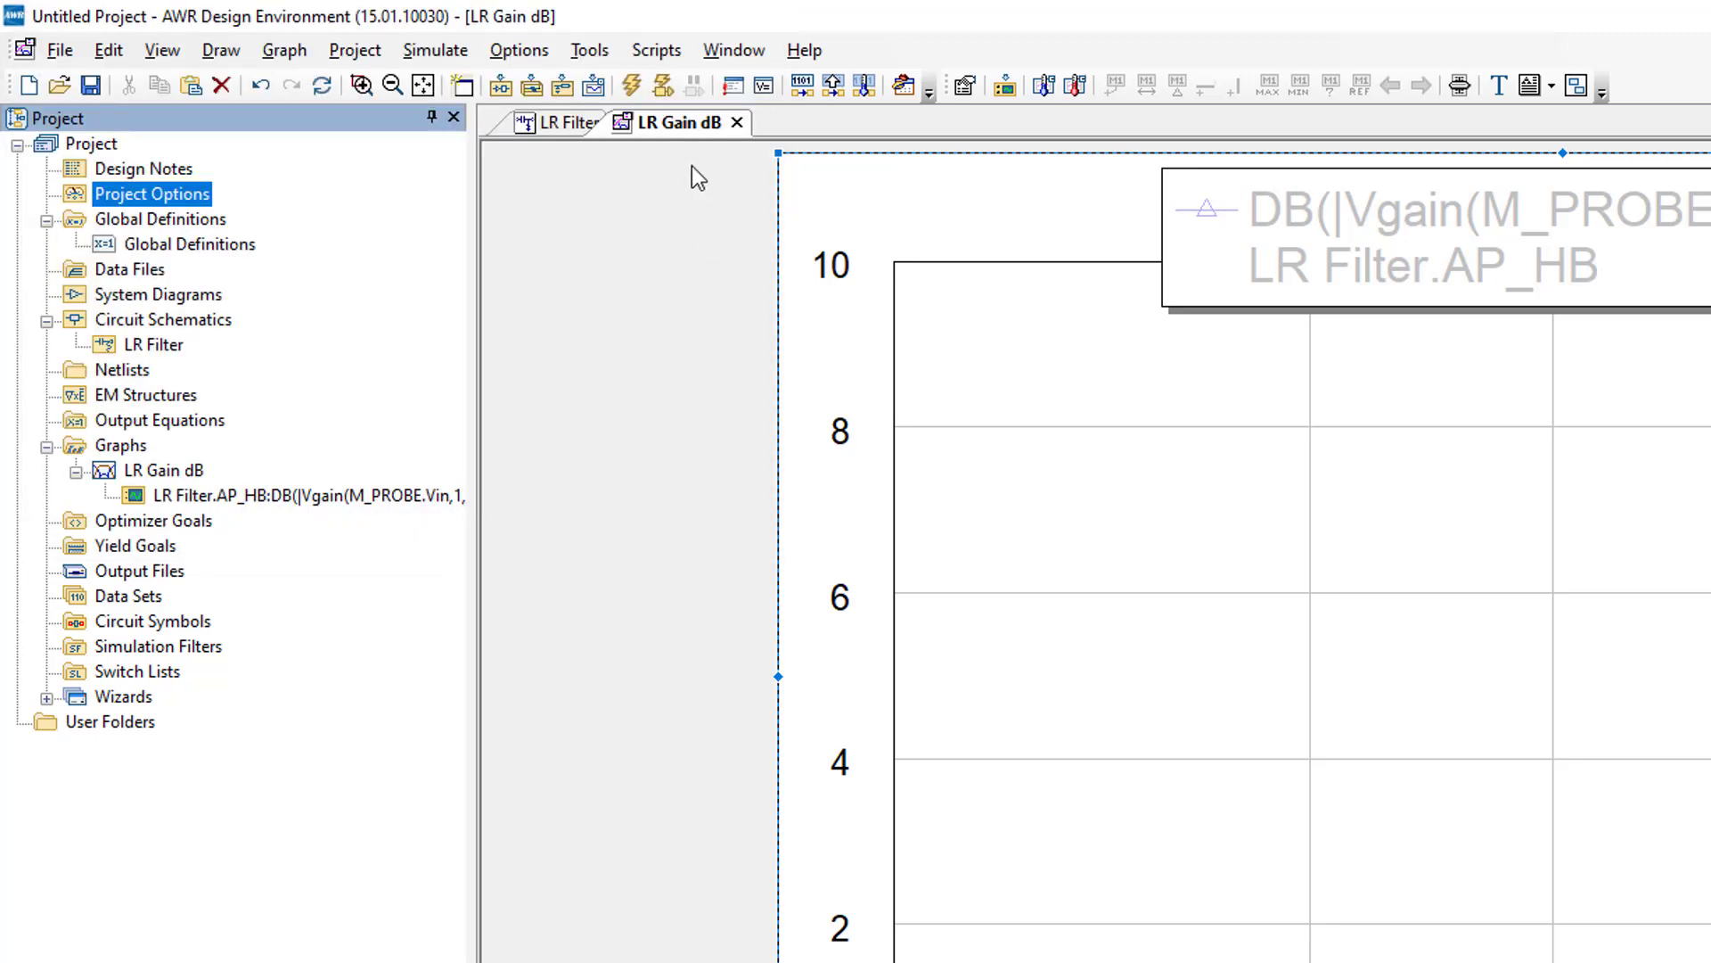
{"action": "left_click", "coordinate": [637, 82]}
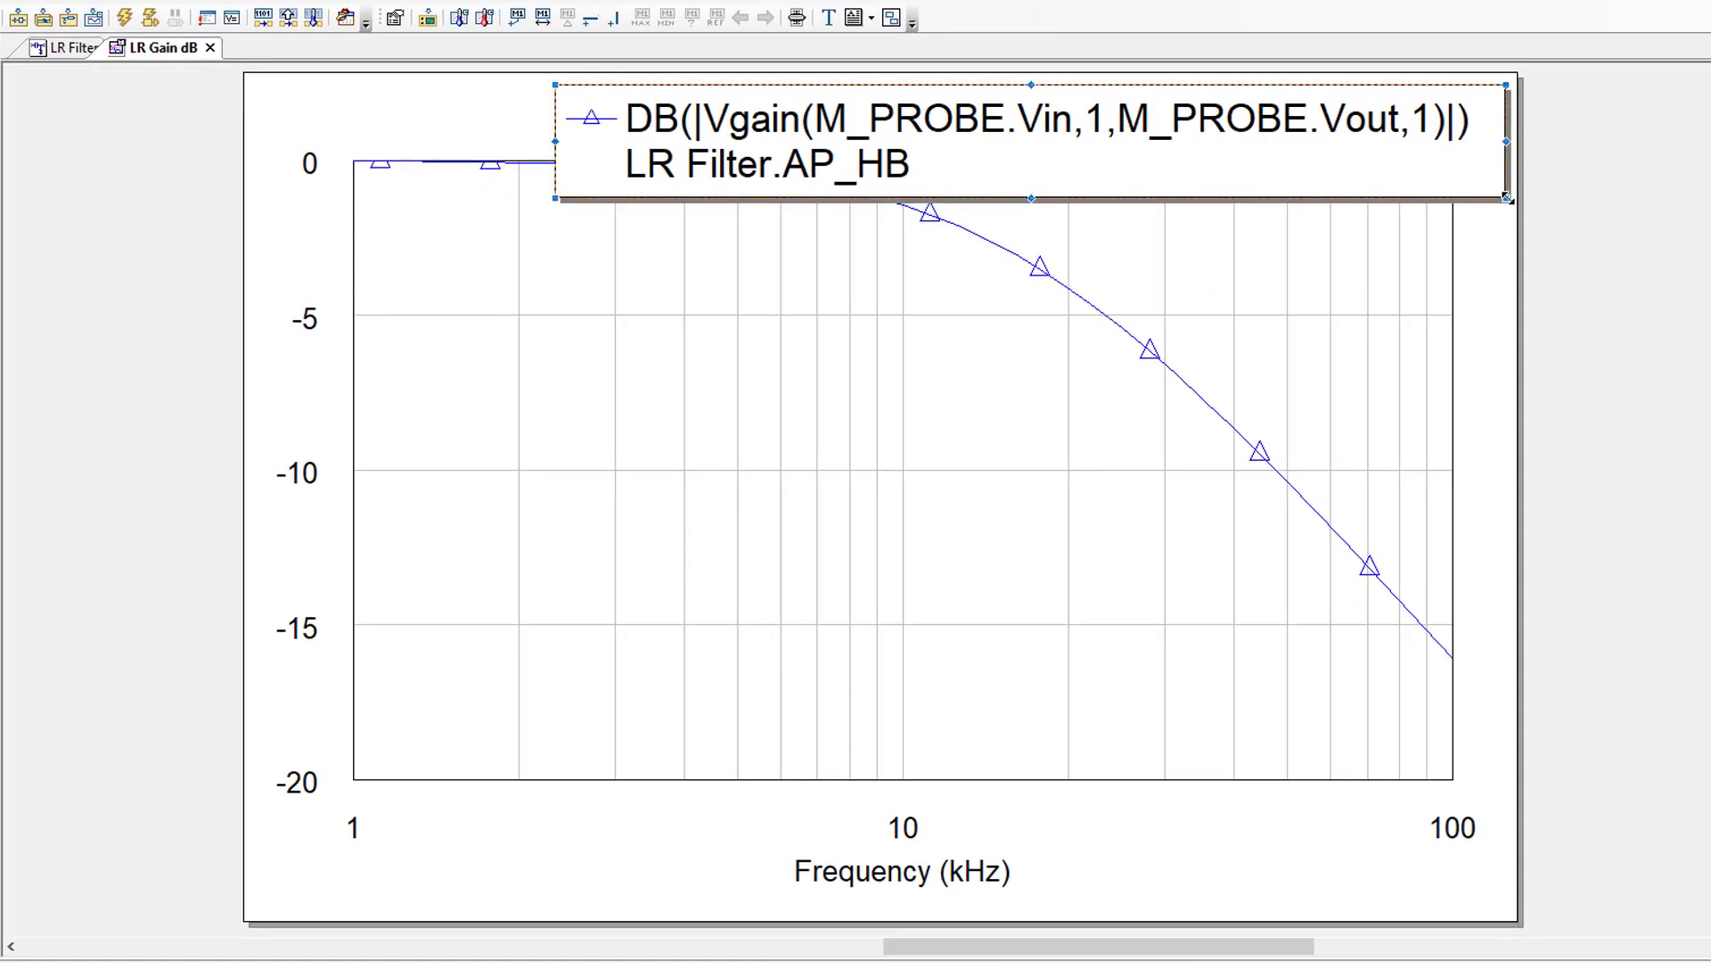
{"action": "left_click_drag", "start_coordinate": [1505, 197], "coordinate": [1302, 180]}
{"action": "left_click_drag", "start_coordinate": [1110, 147], "coordinate": [941, 592]}
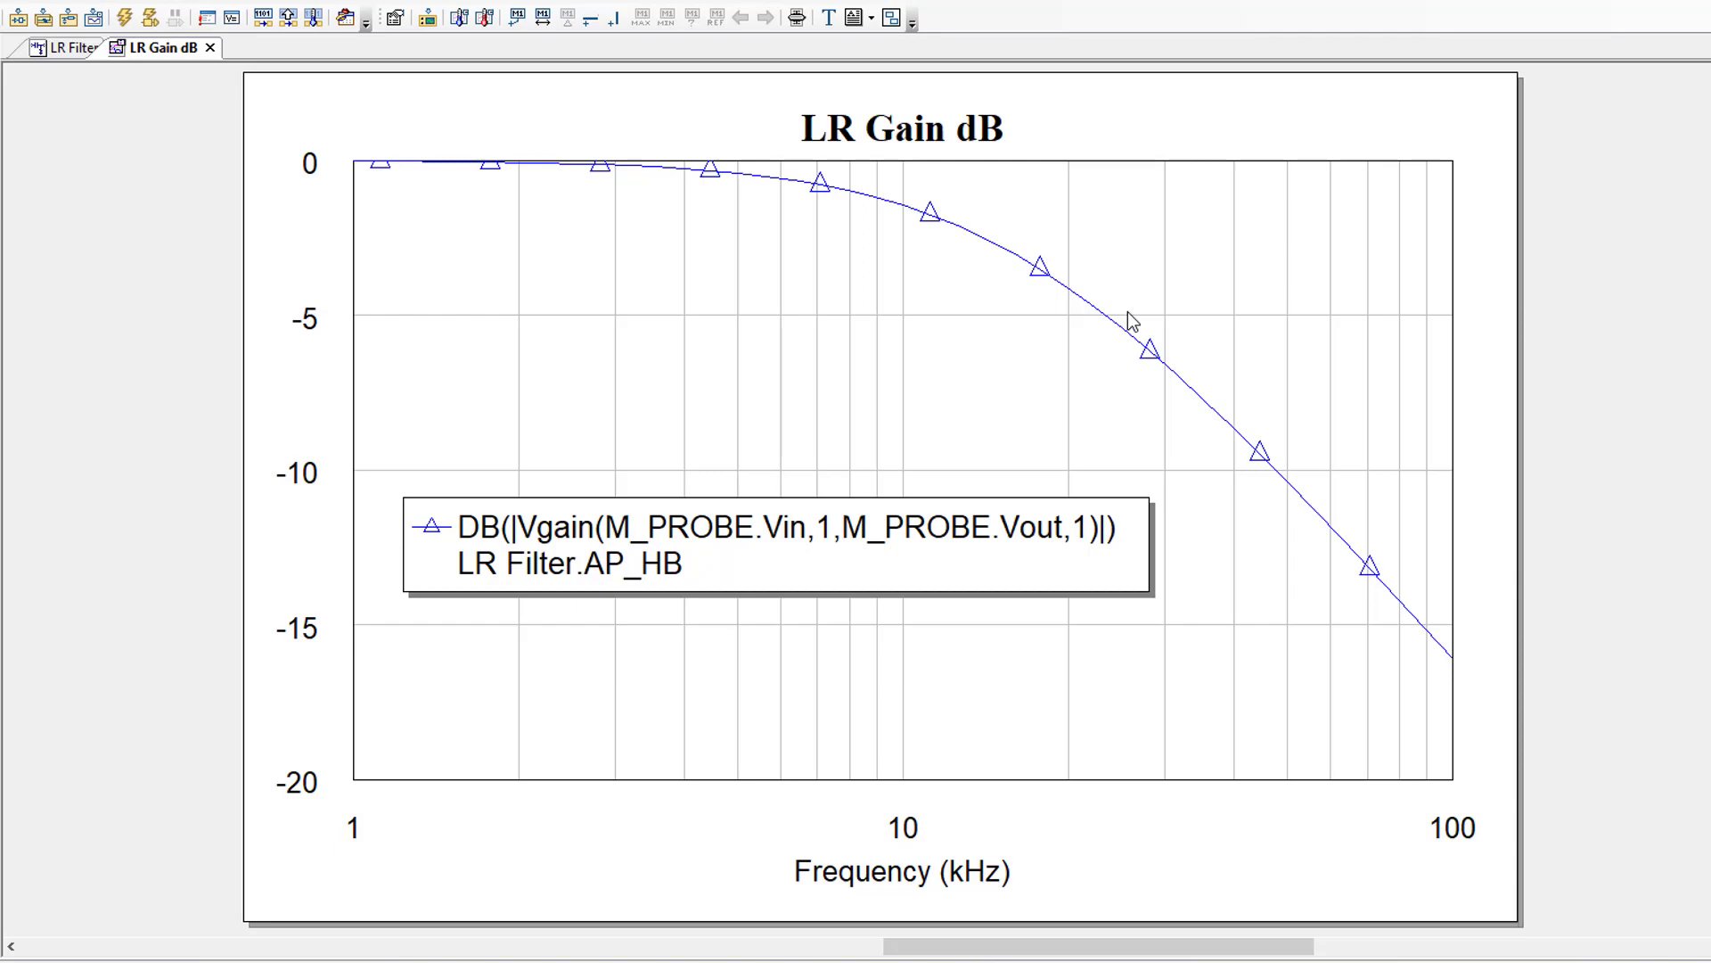
Add marker m1 on the gain trace
{"action": "right_click", "coordinate": [800, 265]}
{"action": "left_click", "coordinate": [886, 434]}
{"action": "left_click", "coordinate": [1041, 266]}
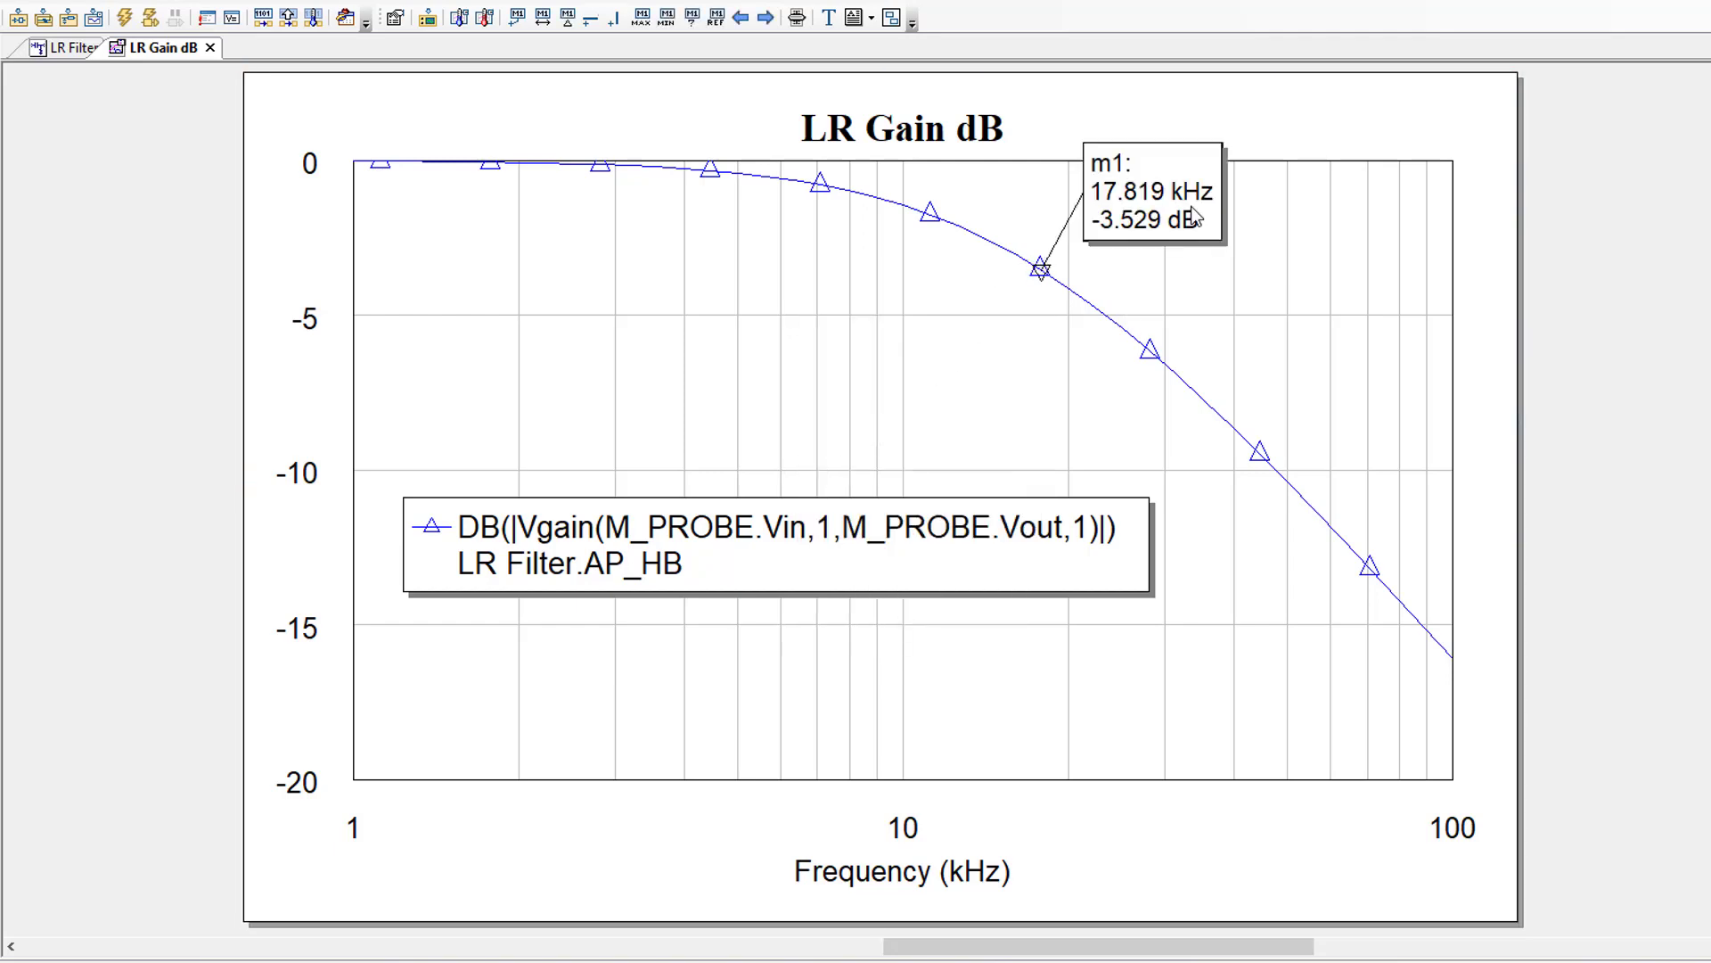
Use Marker Search with value -3, searching left, to move m1 to 15.878 kHz
{"action": "right_click", "coordinate": [1195, 215]}
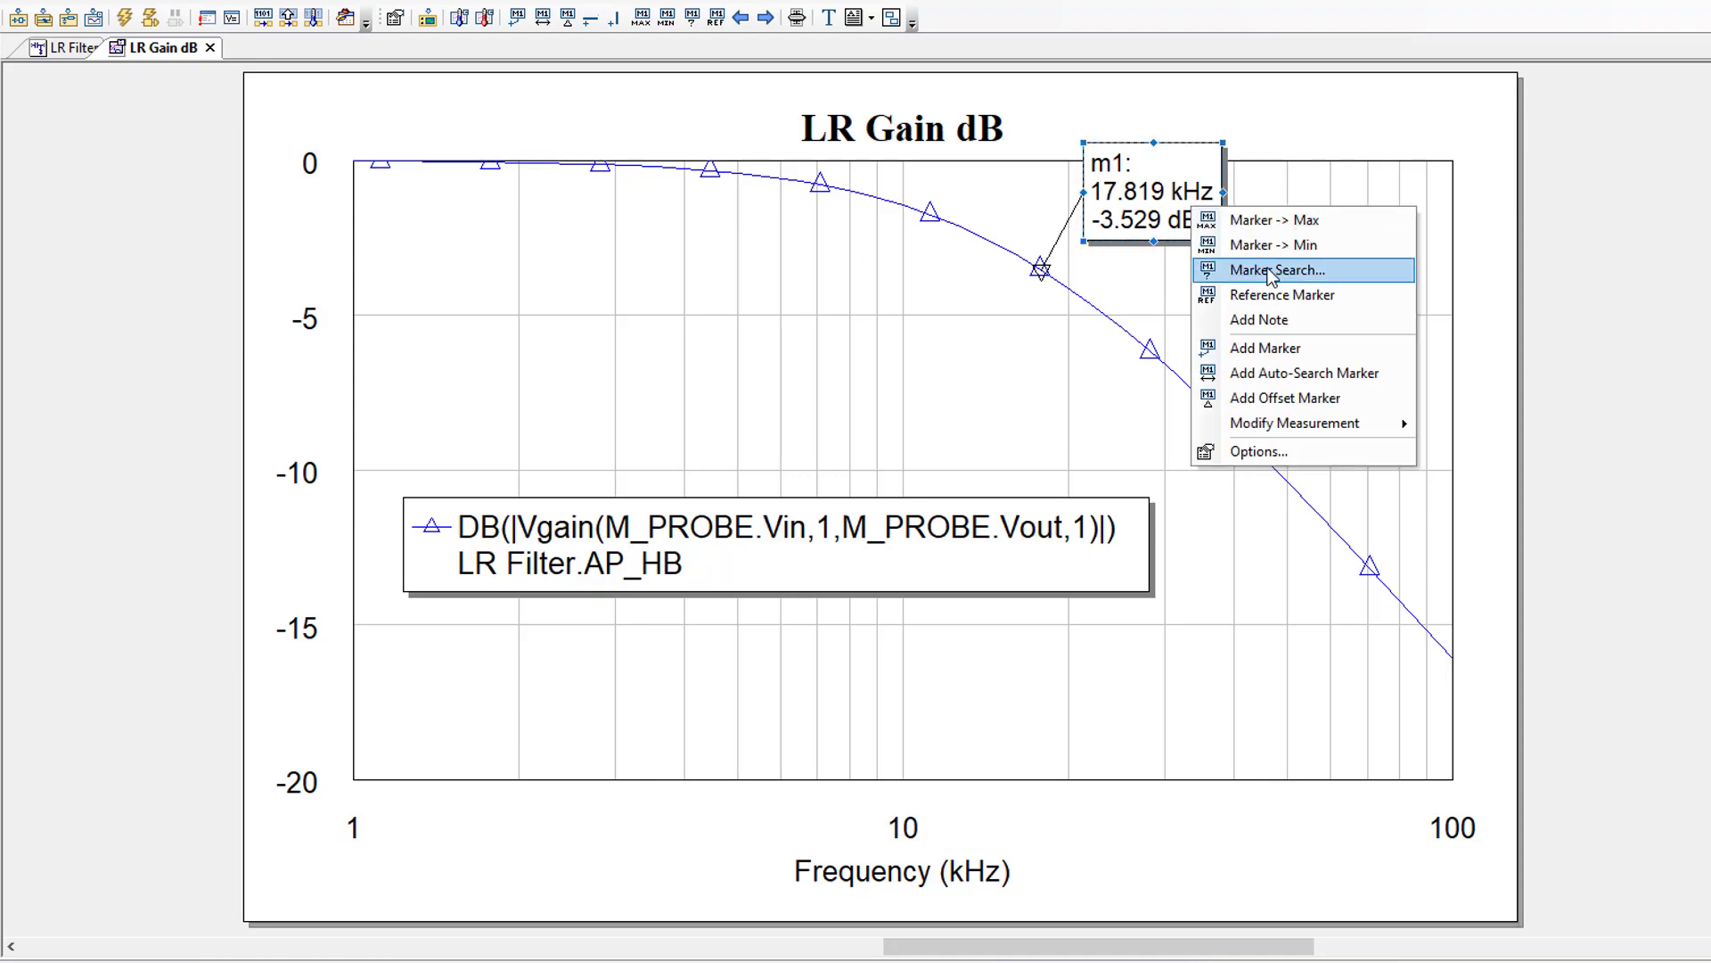
{"action": "left_click", "coordinate": [1275, 269]}
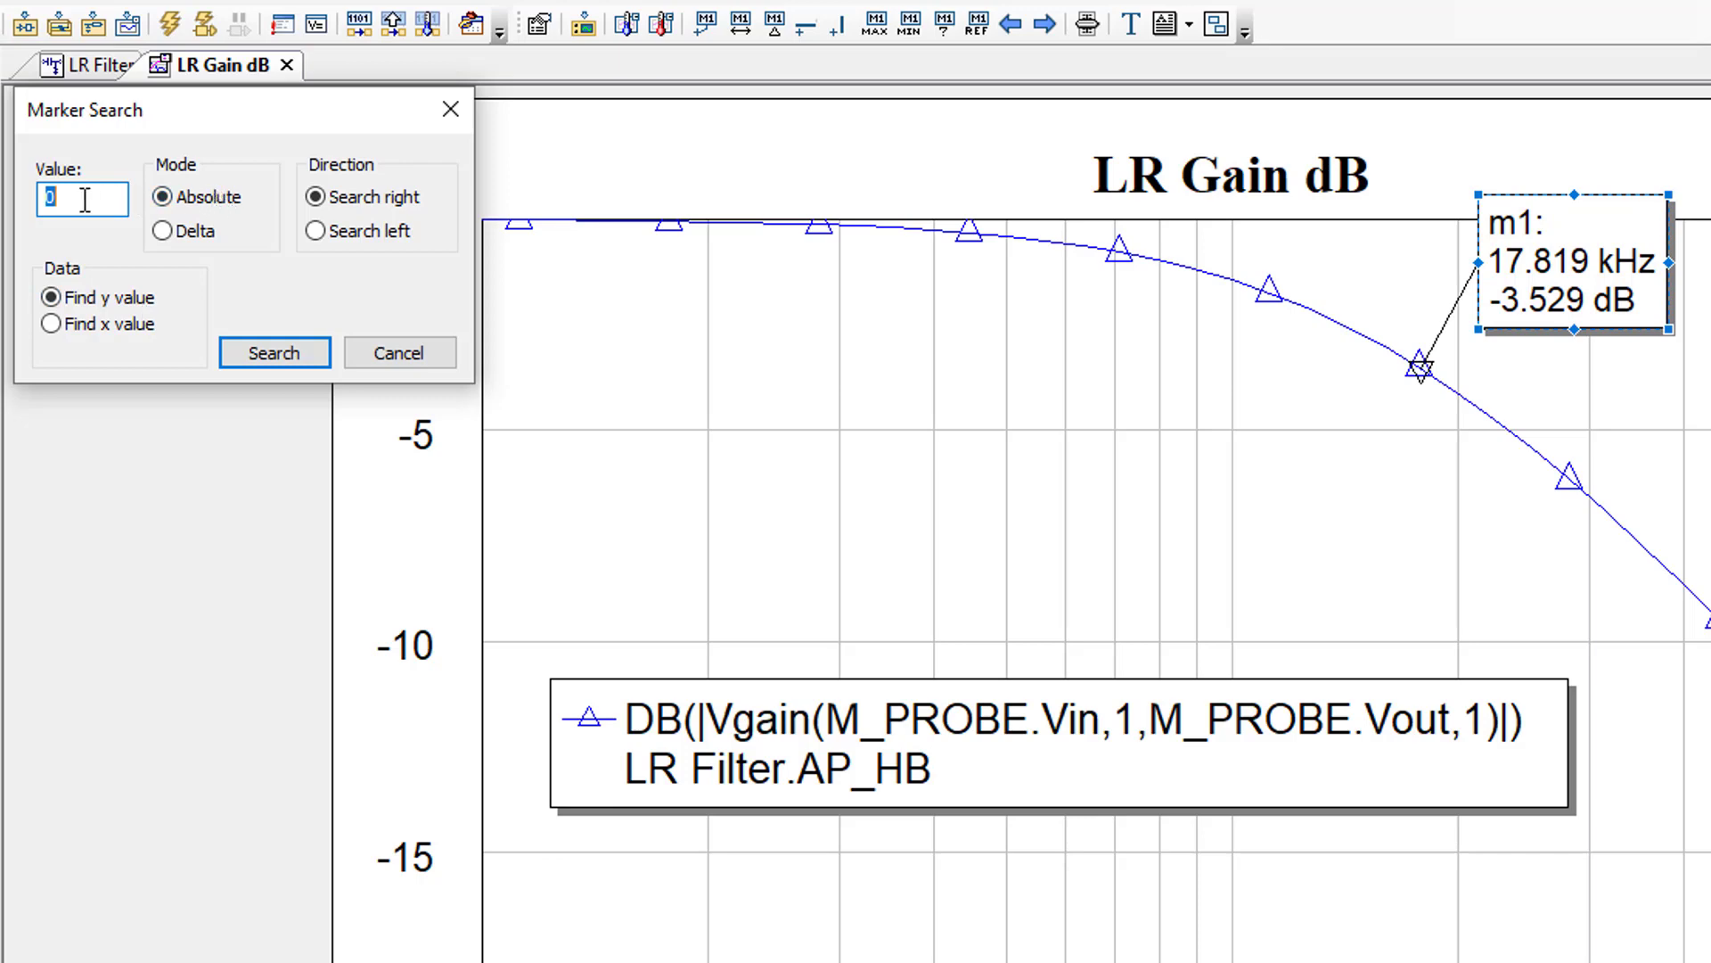
{"action": "type", "text": "-3"}
{"action": "left_click", "coordinate": [315, 231]}
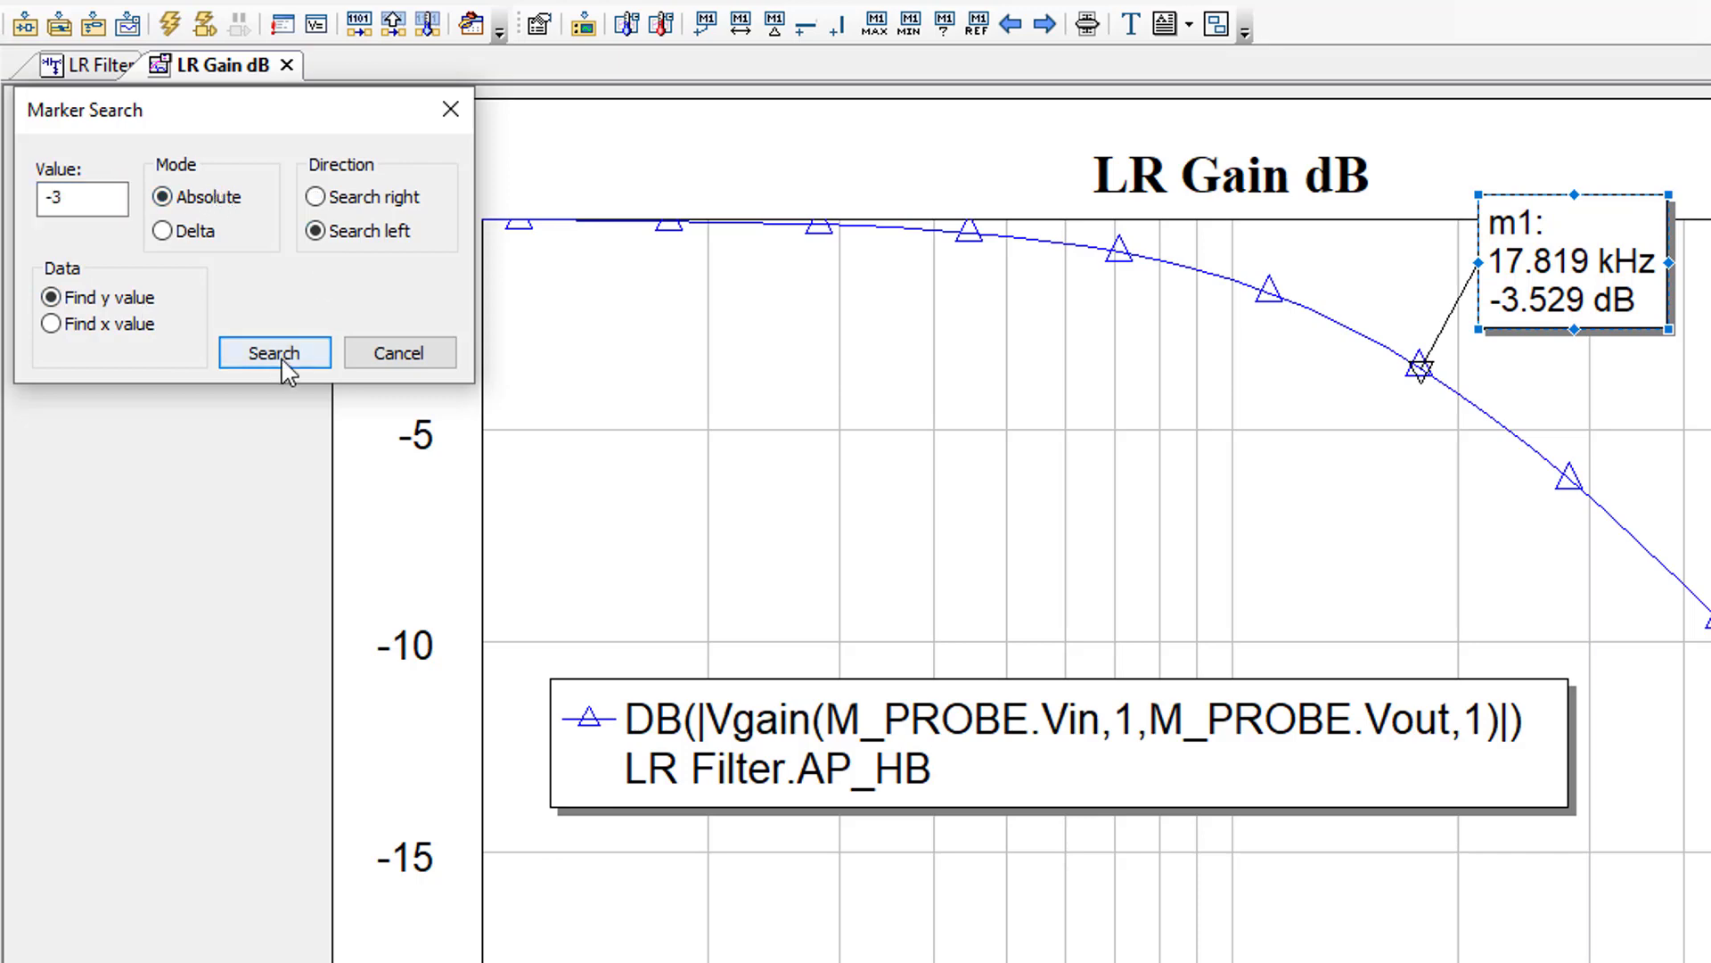
{"action": "left_click", "coordinate": [282, 355]}
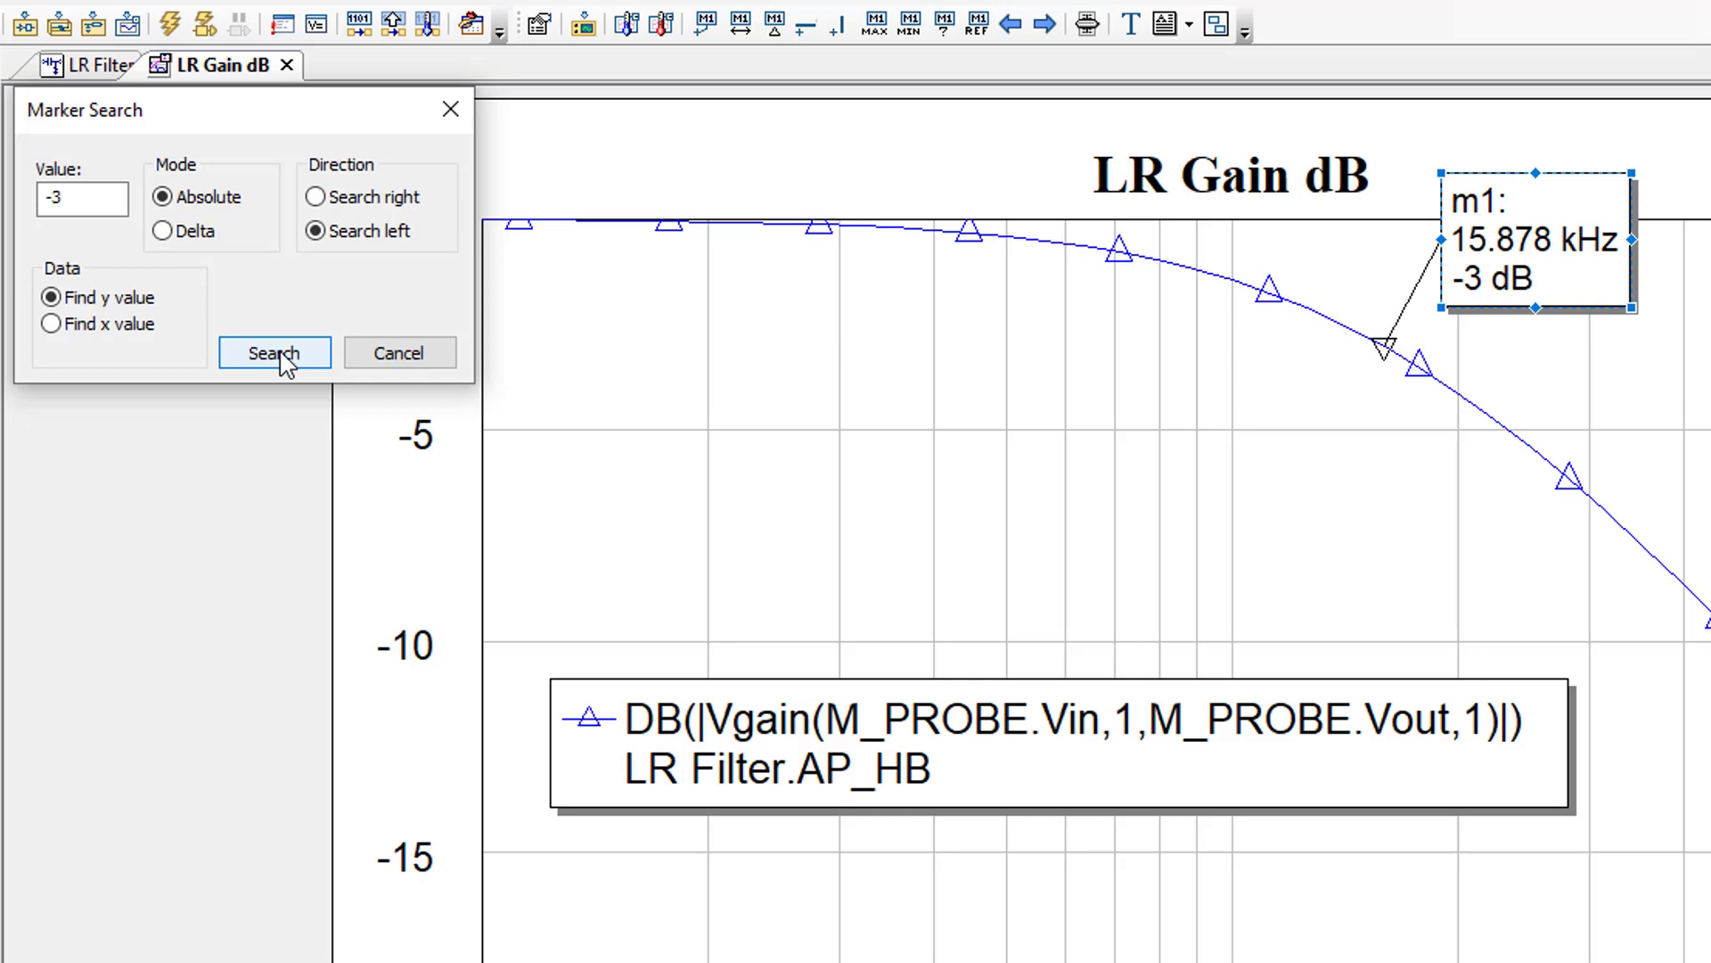
{"action": "left_click", "coordinate": [451, 110]}
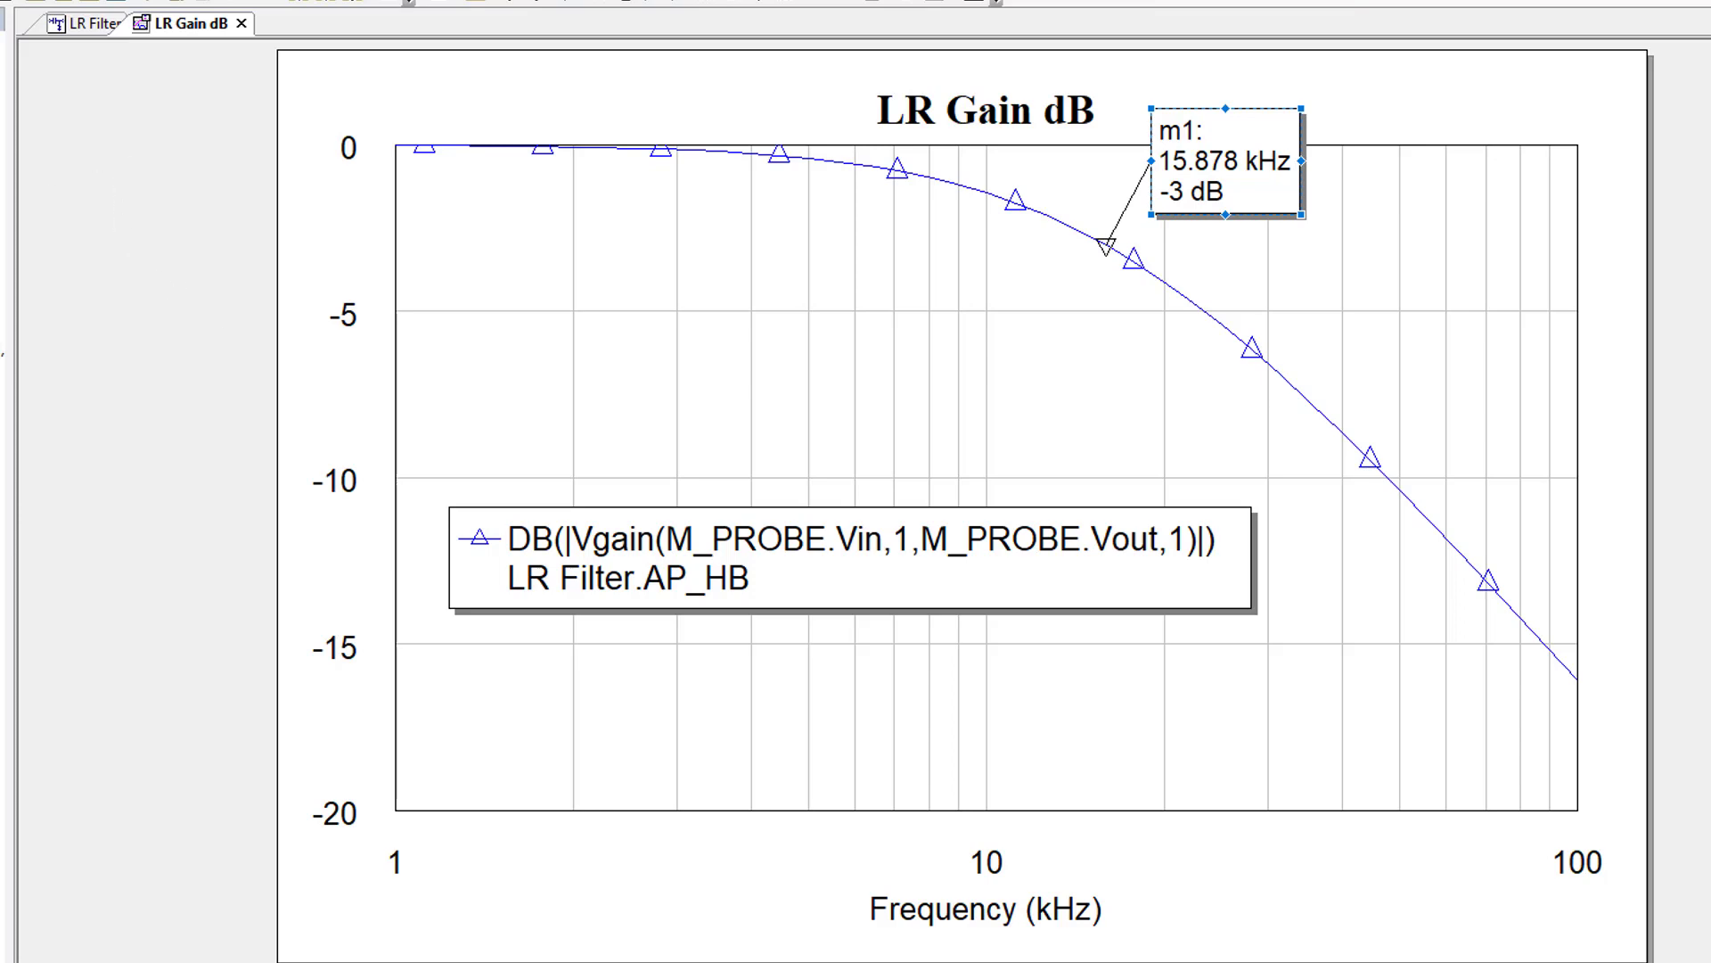
Switch back to the LR Filter schematic window
{"action": "left_click", "coordinate": [86, 23]}
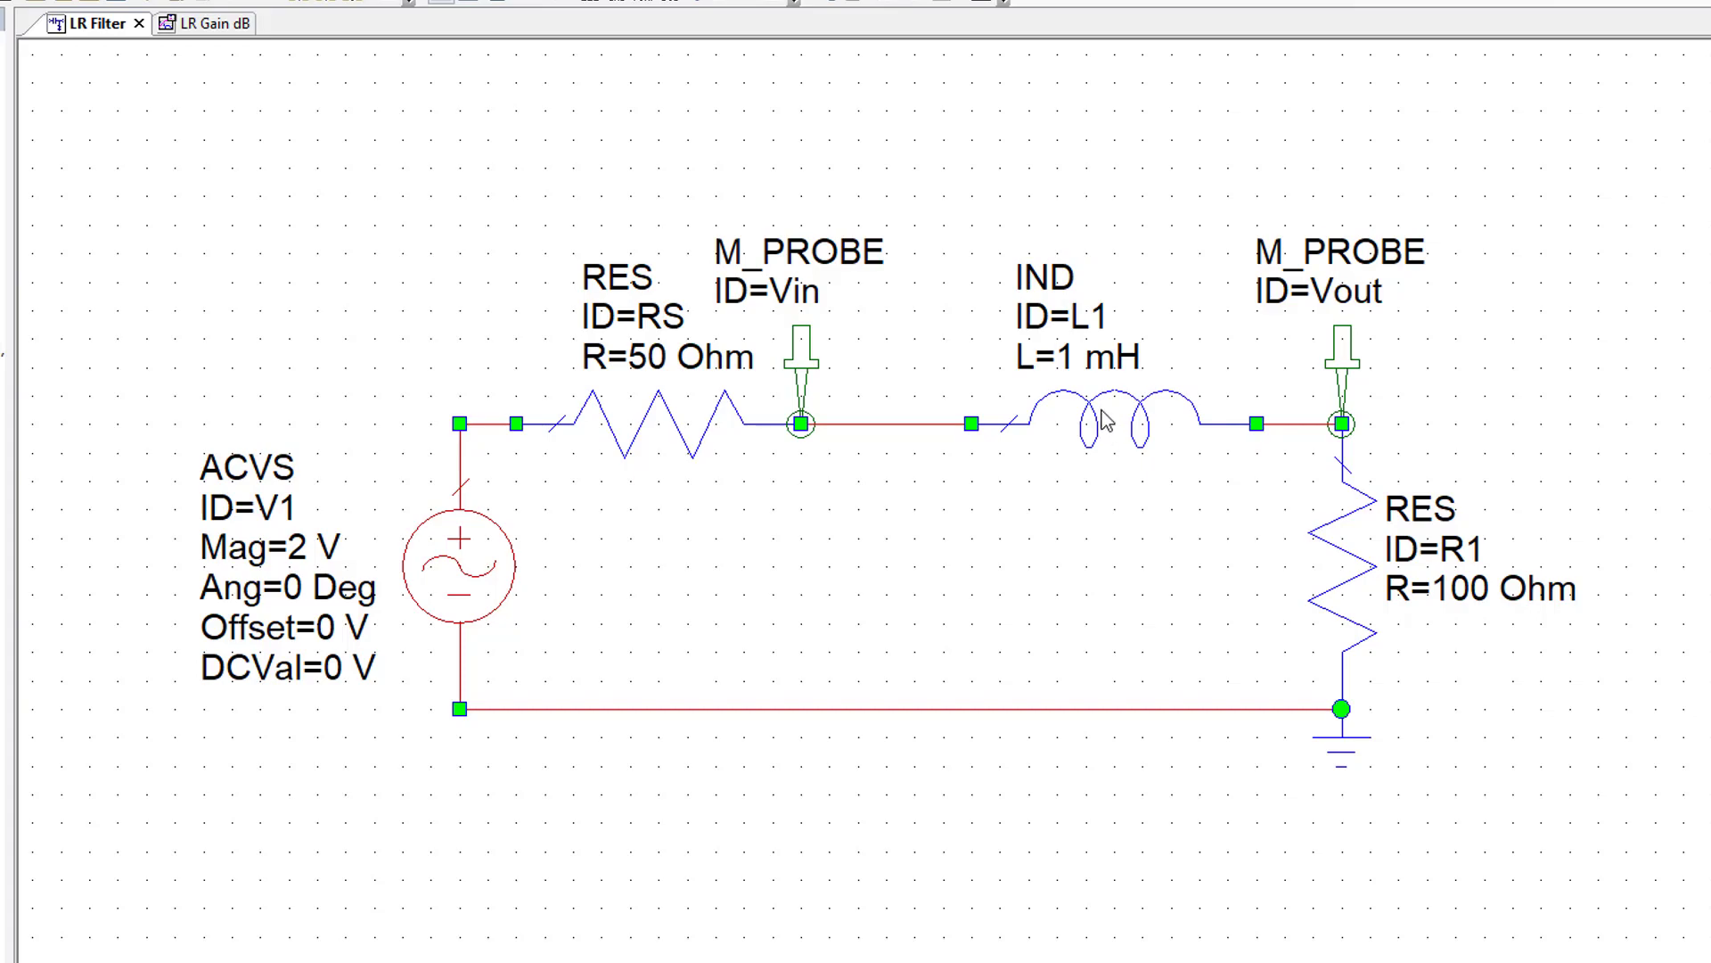
Give inductor L1 a 10% inductance tolerance with statistics enabled
{"action": "double_click", "coordinate": [1106, 421]}
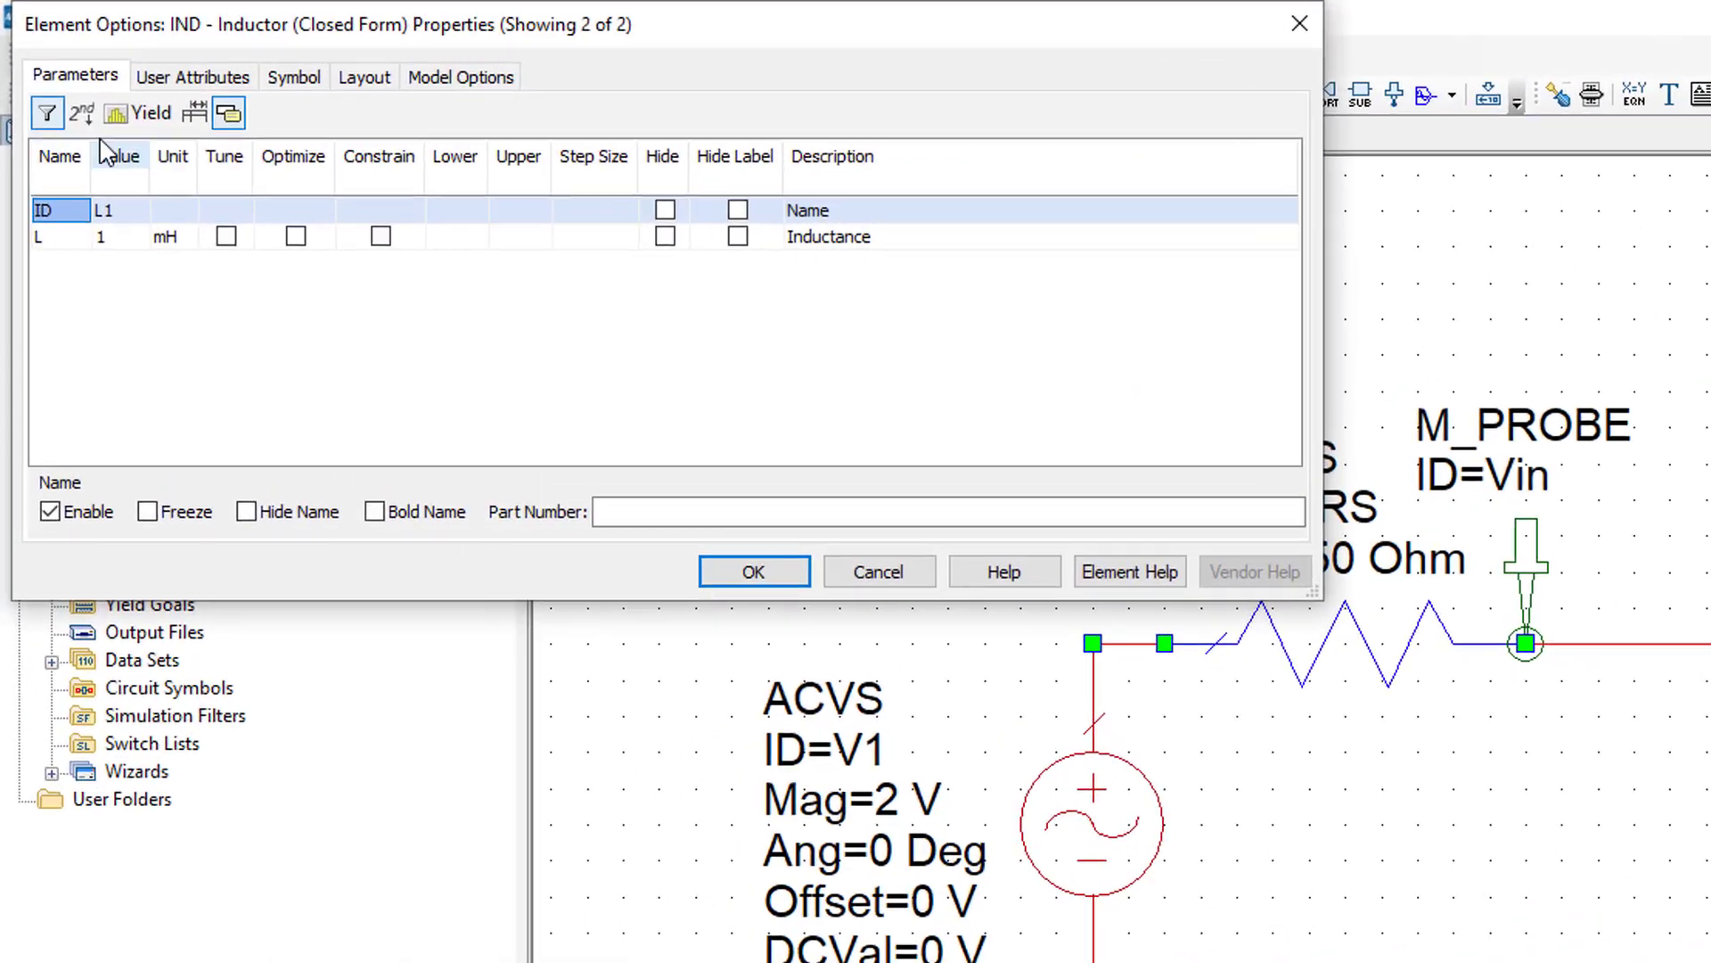
{"action": "left_click", "coordinate": [109, 87]}
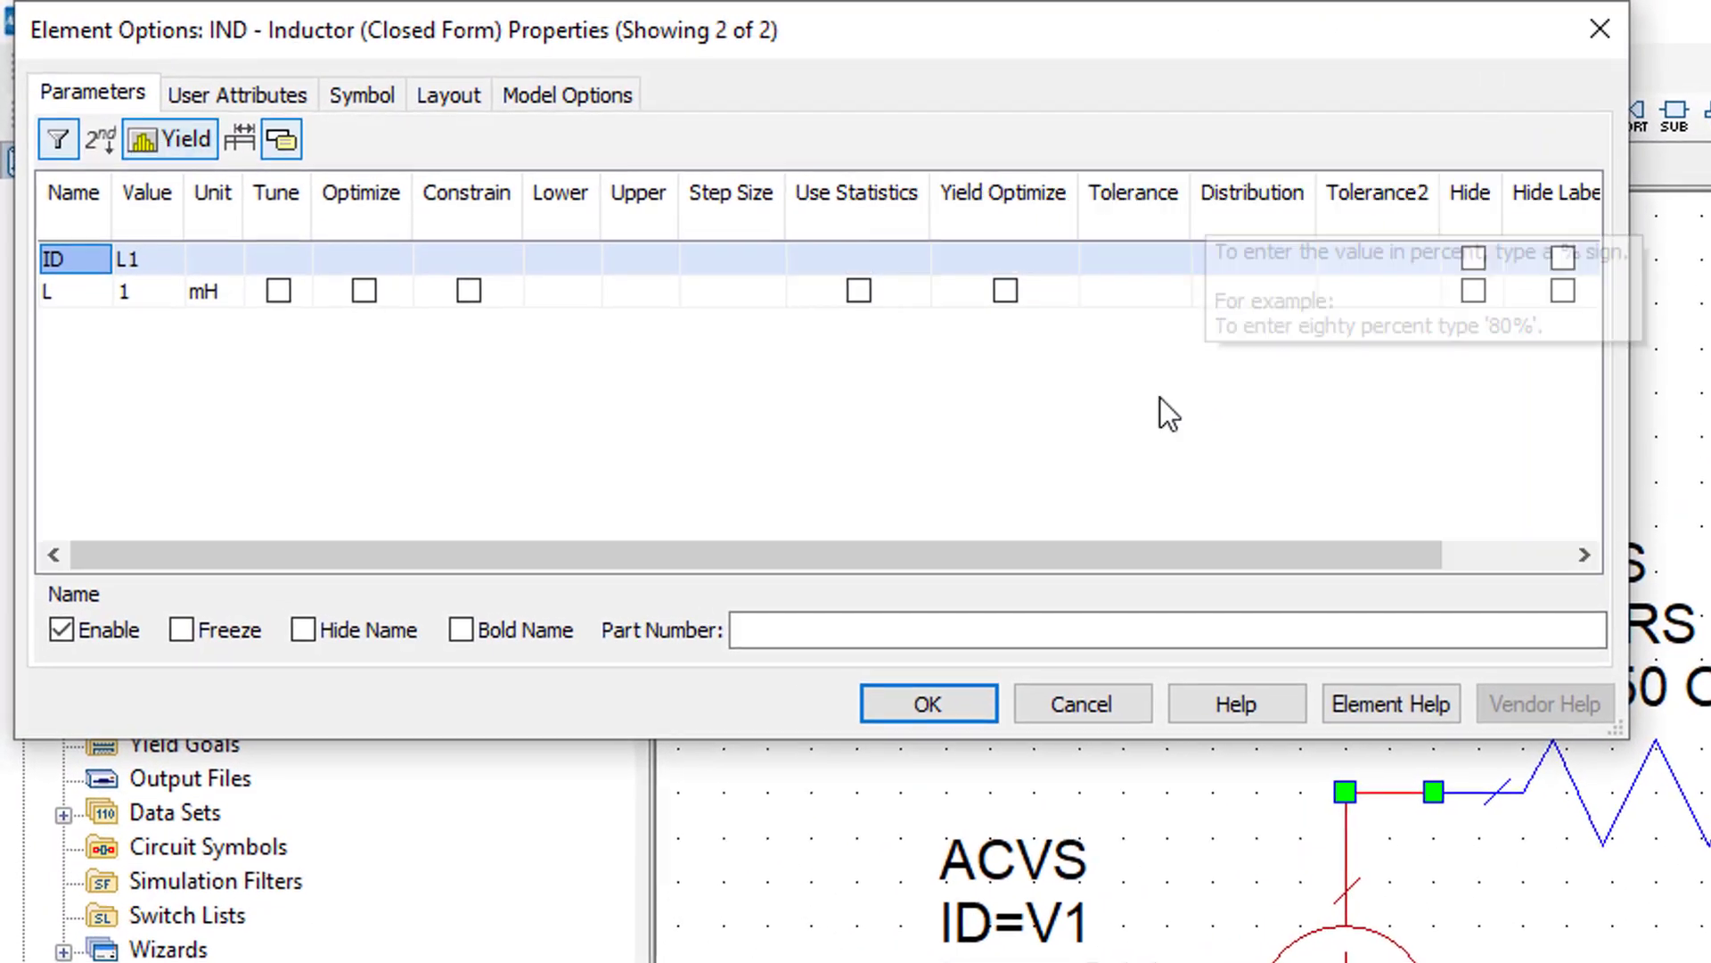
{"action": "left_click", "coordinate": [1142, 299]}
{"action": "type", "text": "10%"}
{"action": "left_click", "coordinate": [859, 291]}
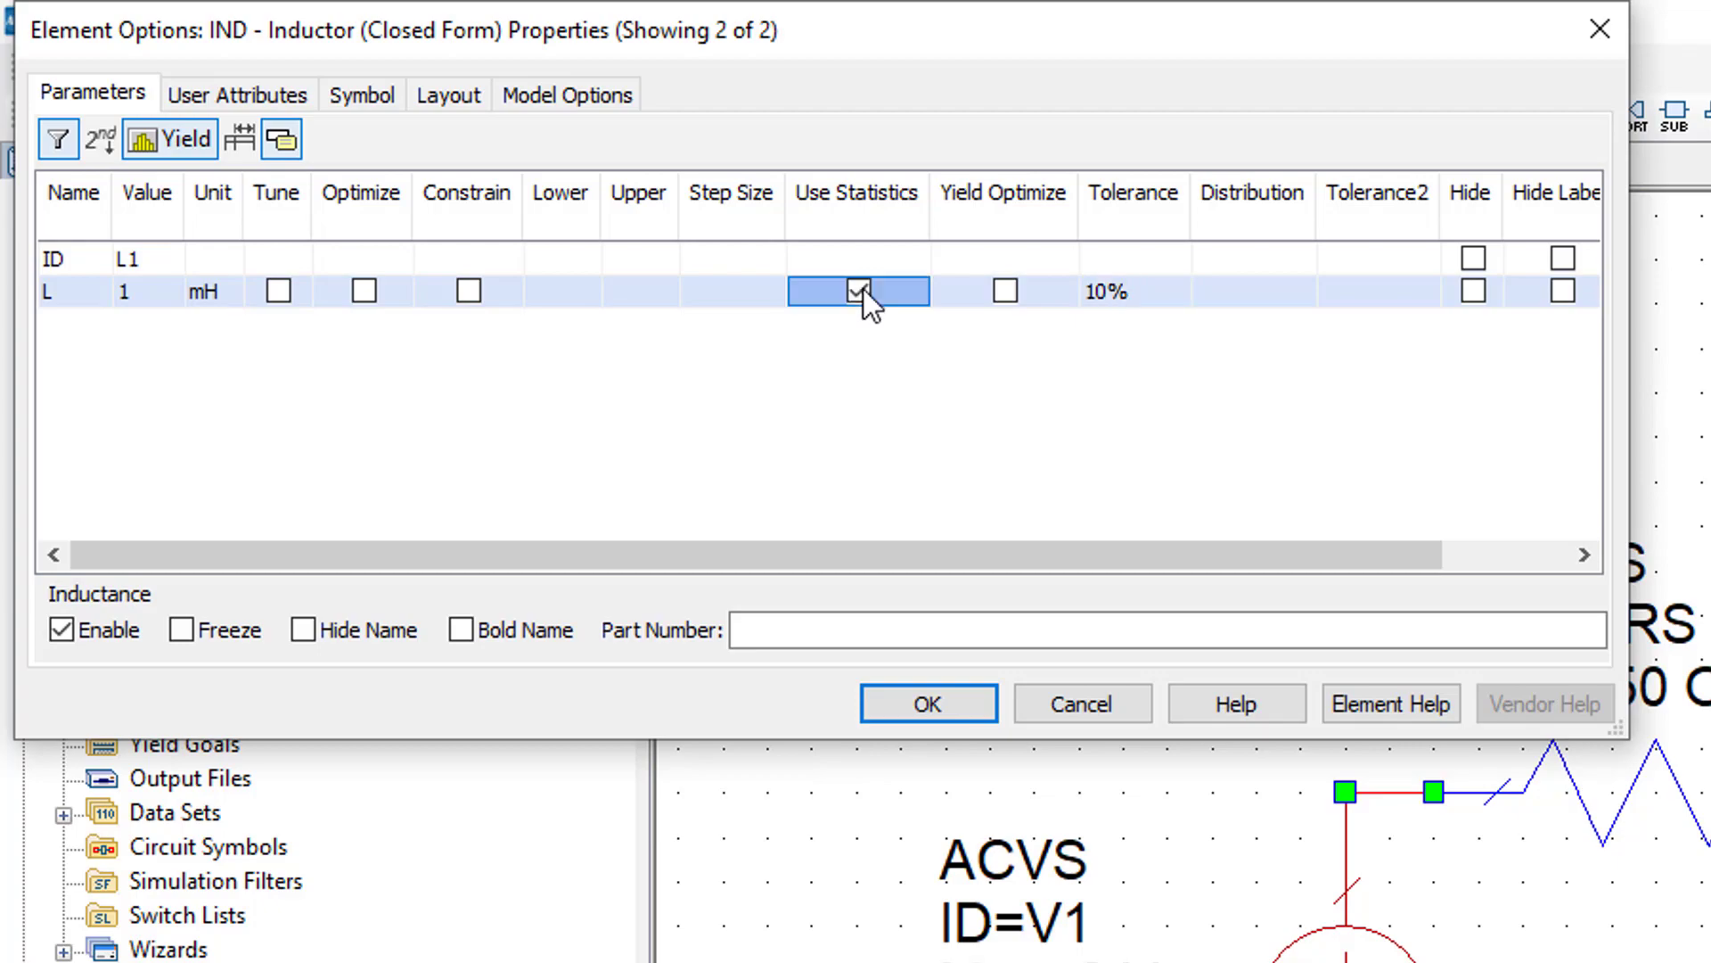
{"action": "left_click", "coordinate": [963, 706]}
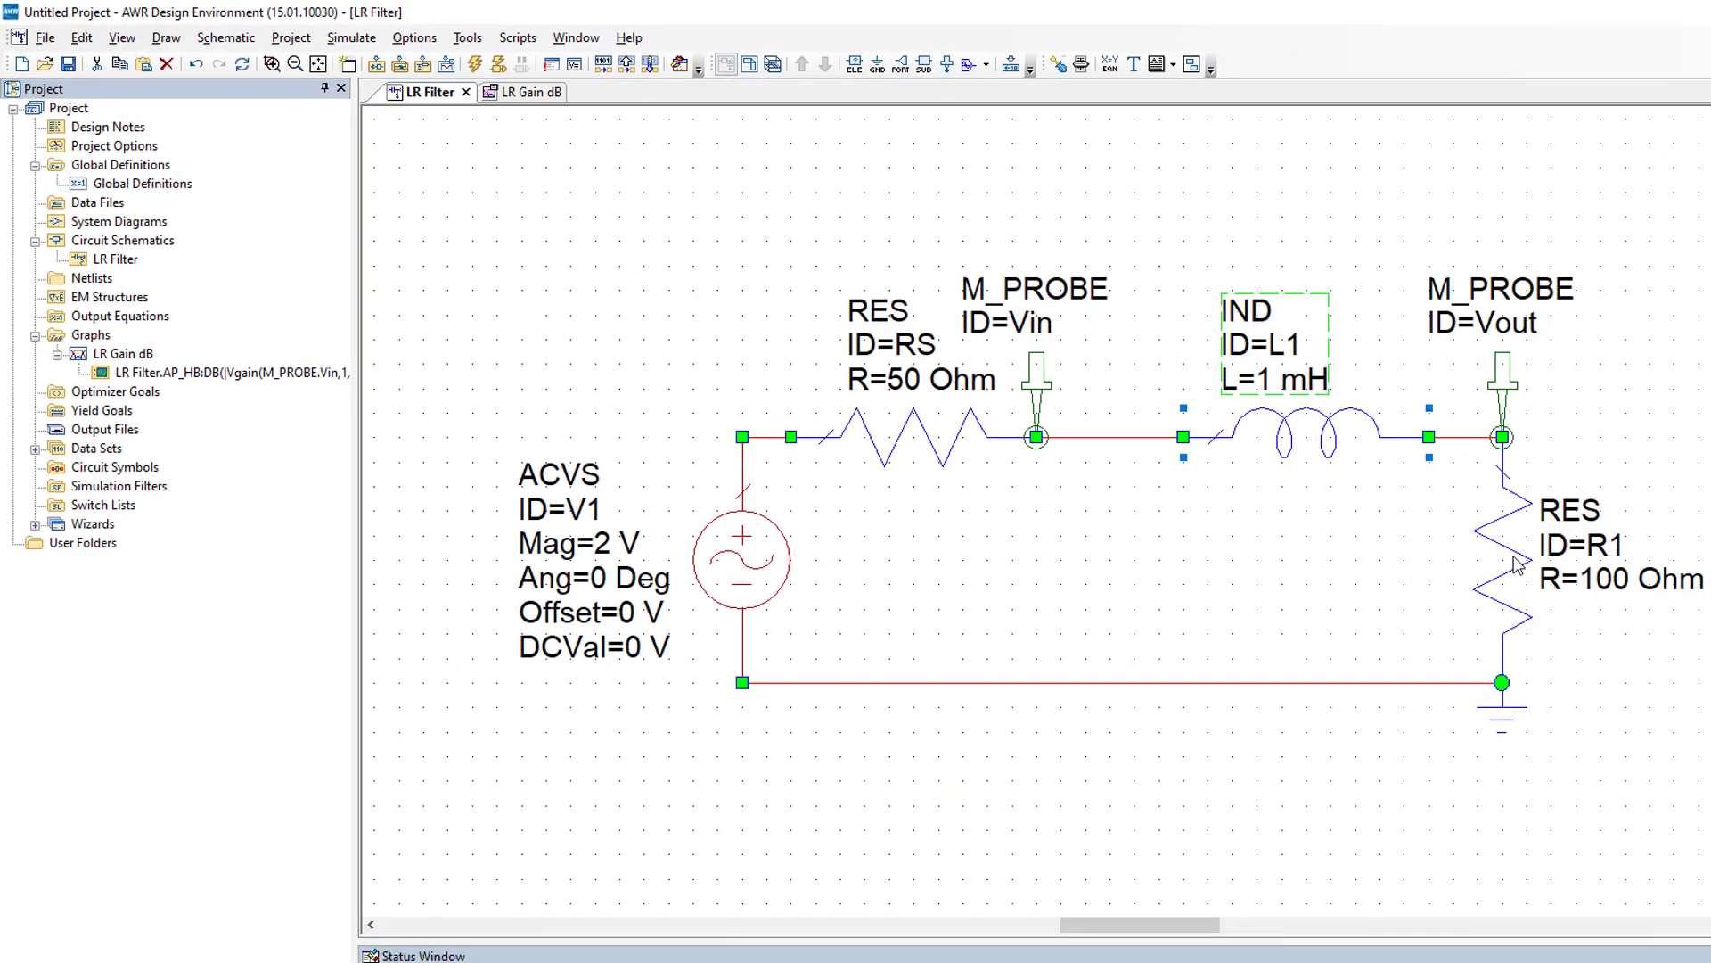
Set the 100 Ohm resistor R1's resistance tolerance to 5% with Use Statistics checked
{"action": "double_click", "coordinate": [1518, 563]}
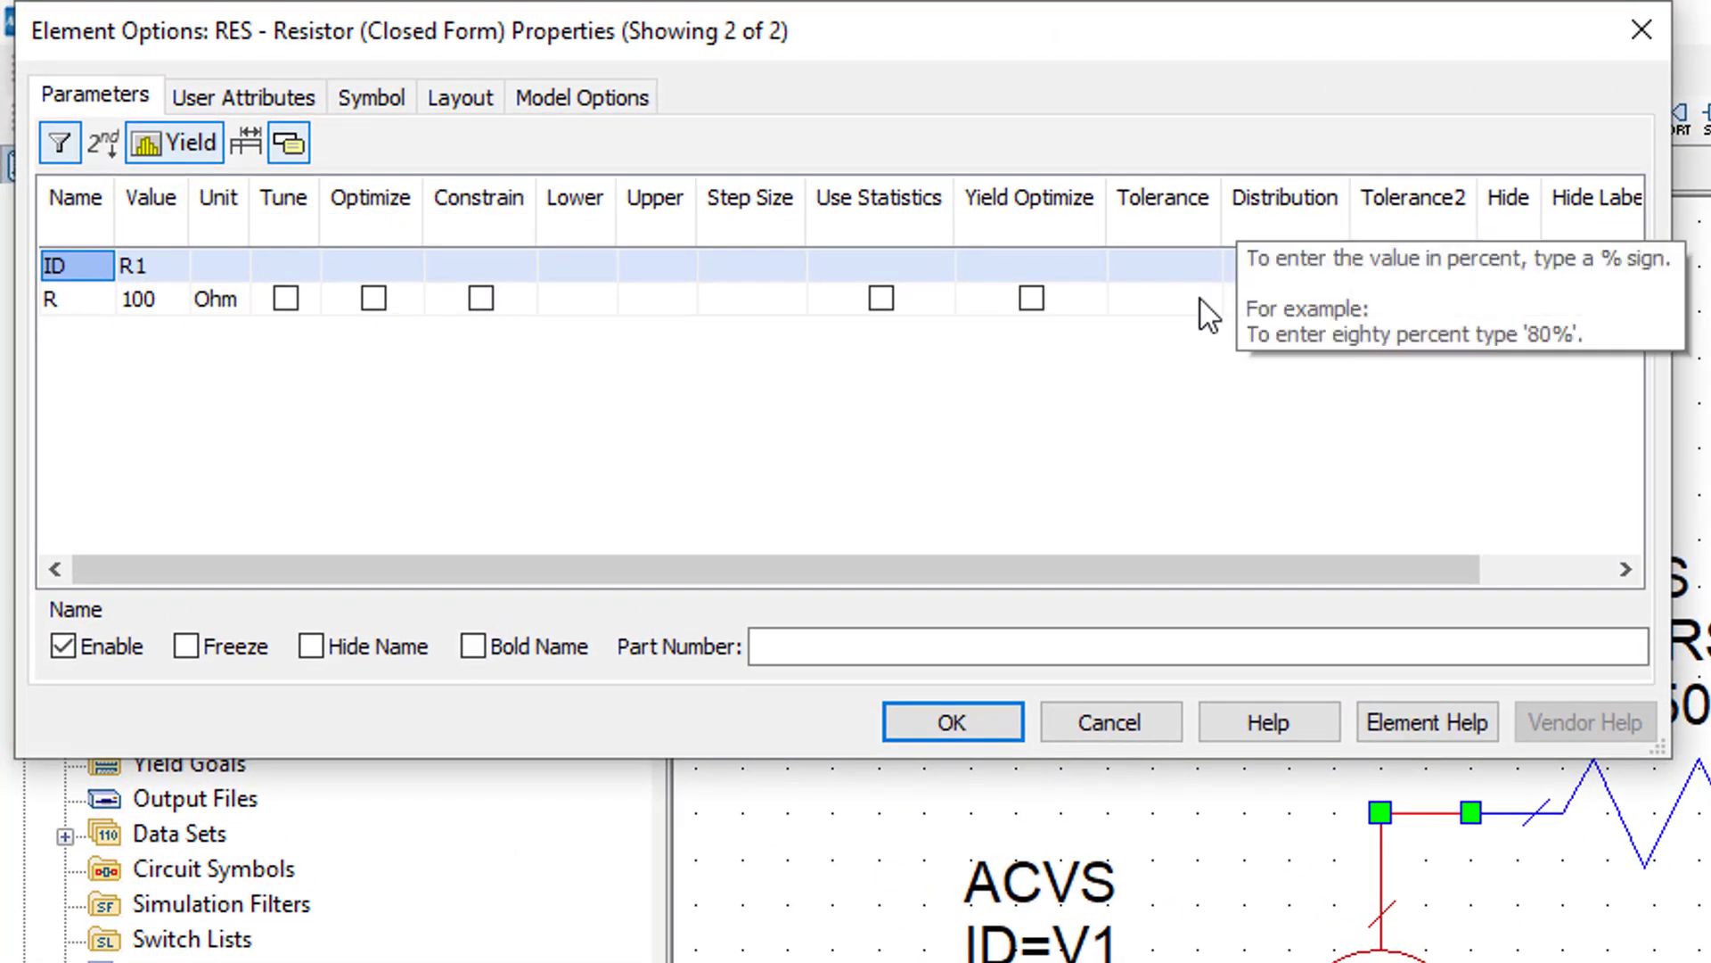
{"action": "left_click", "coordinate": [1201, 299]}
{"action": "type", "text": "5%"}
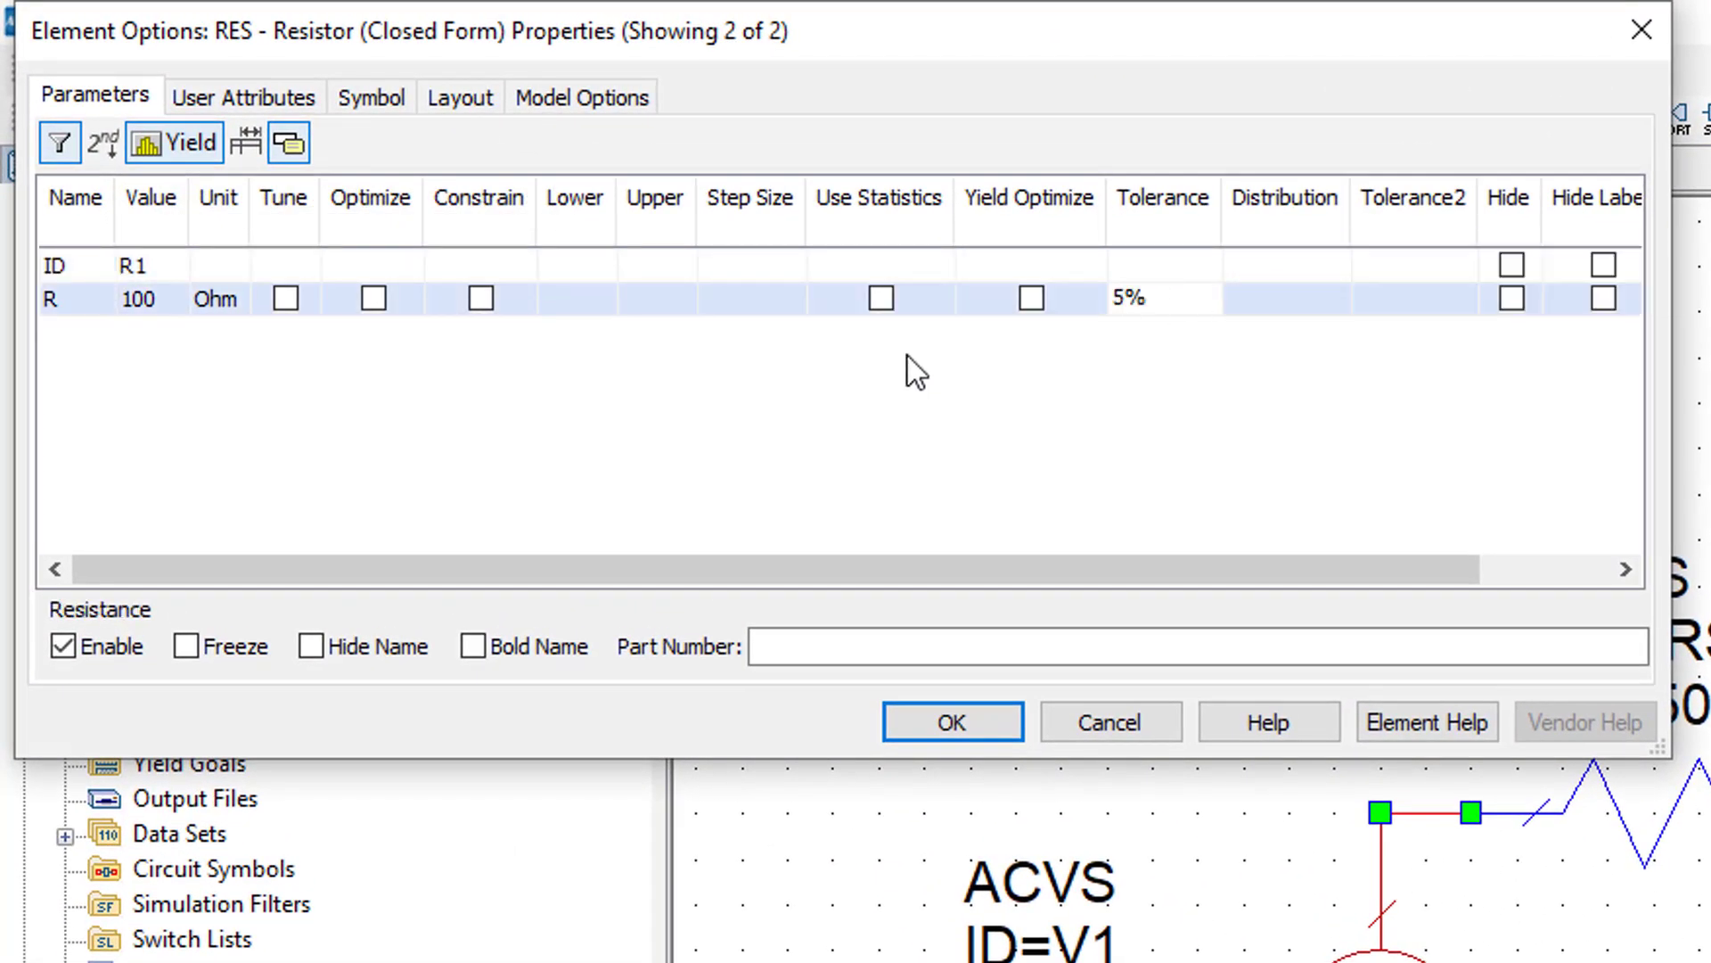
{"action": "left_click", "coordinate": [882, 300]}
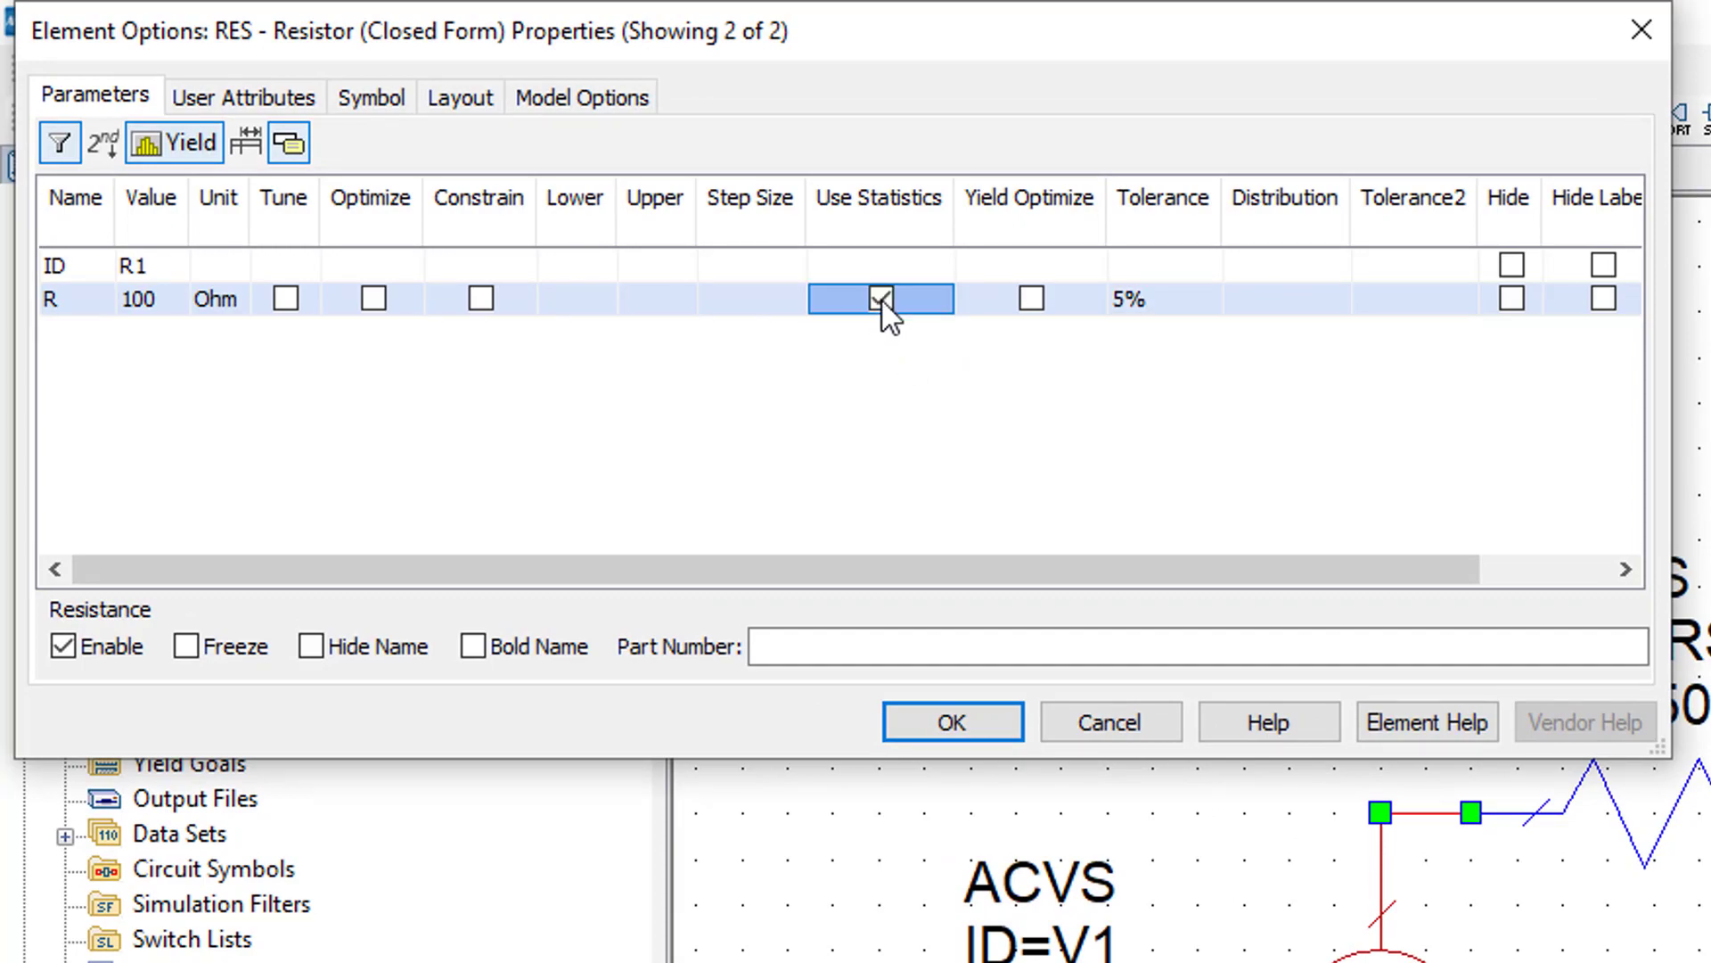
{"action": "left_click", "coordinate": [986, 729]}
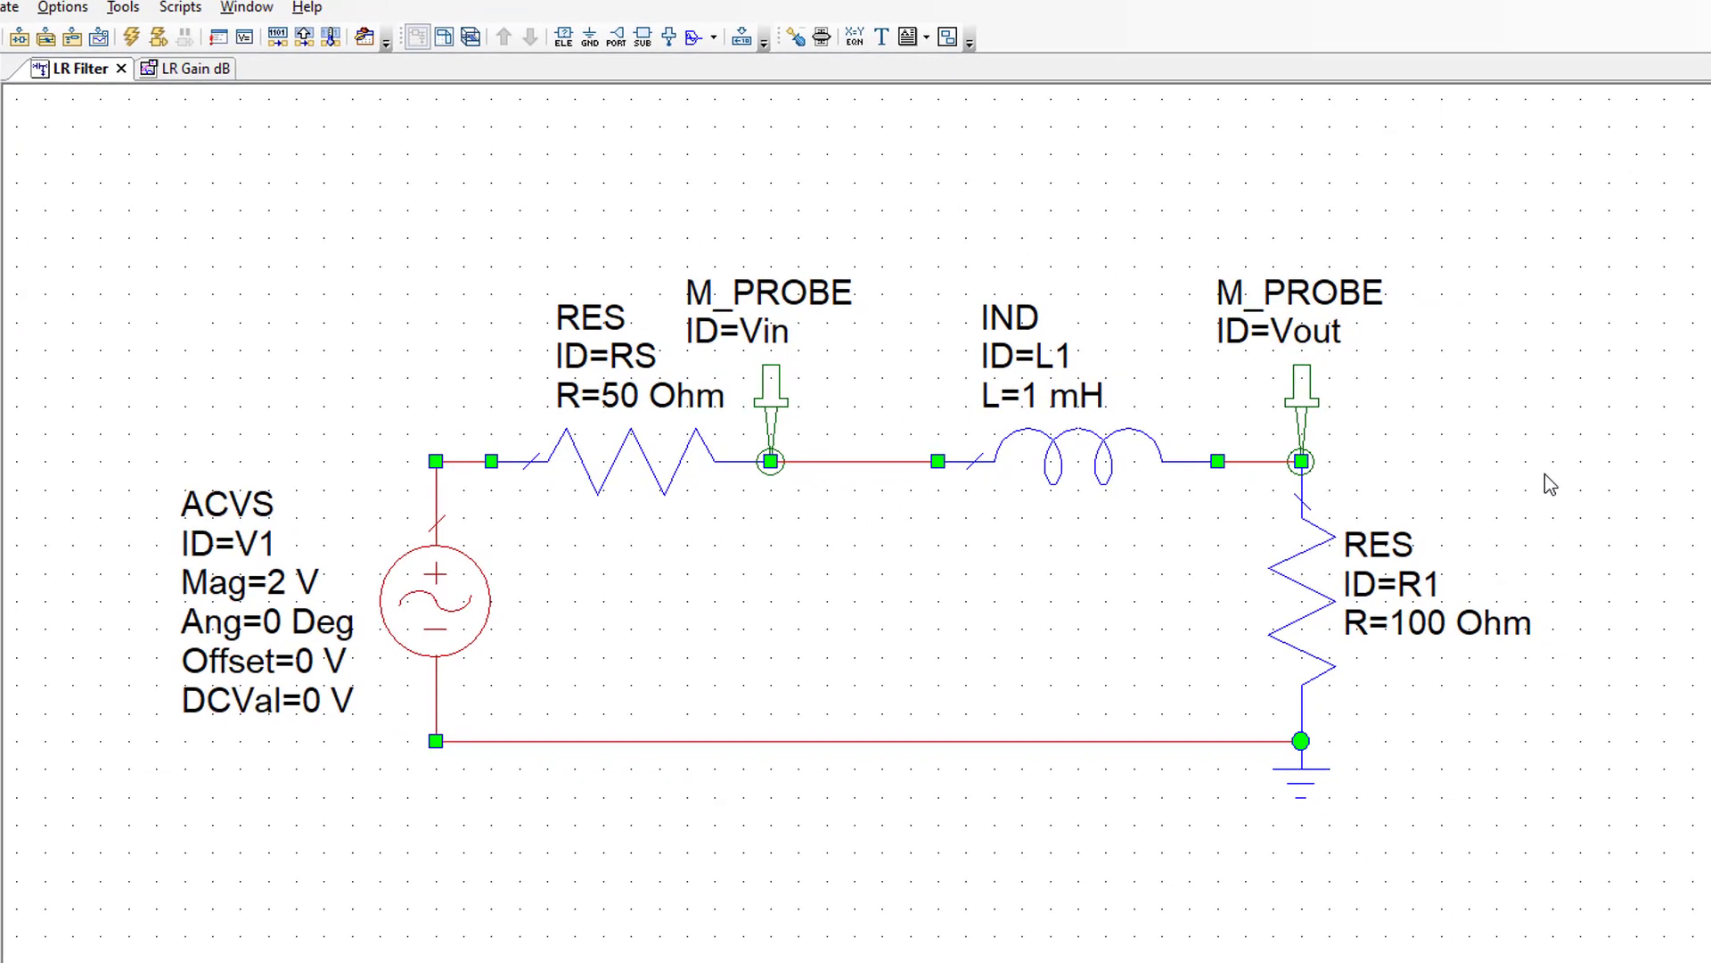
Switch to the LR Gain dB graph, where marker m1 reads −3 dB at 15.878 kHz
{"action": "left_click", "coordinate": [195, 70]}
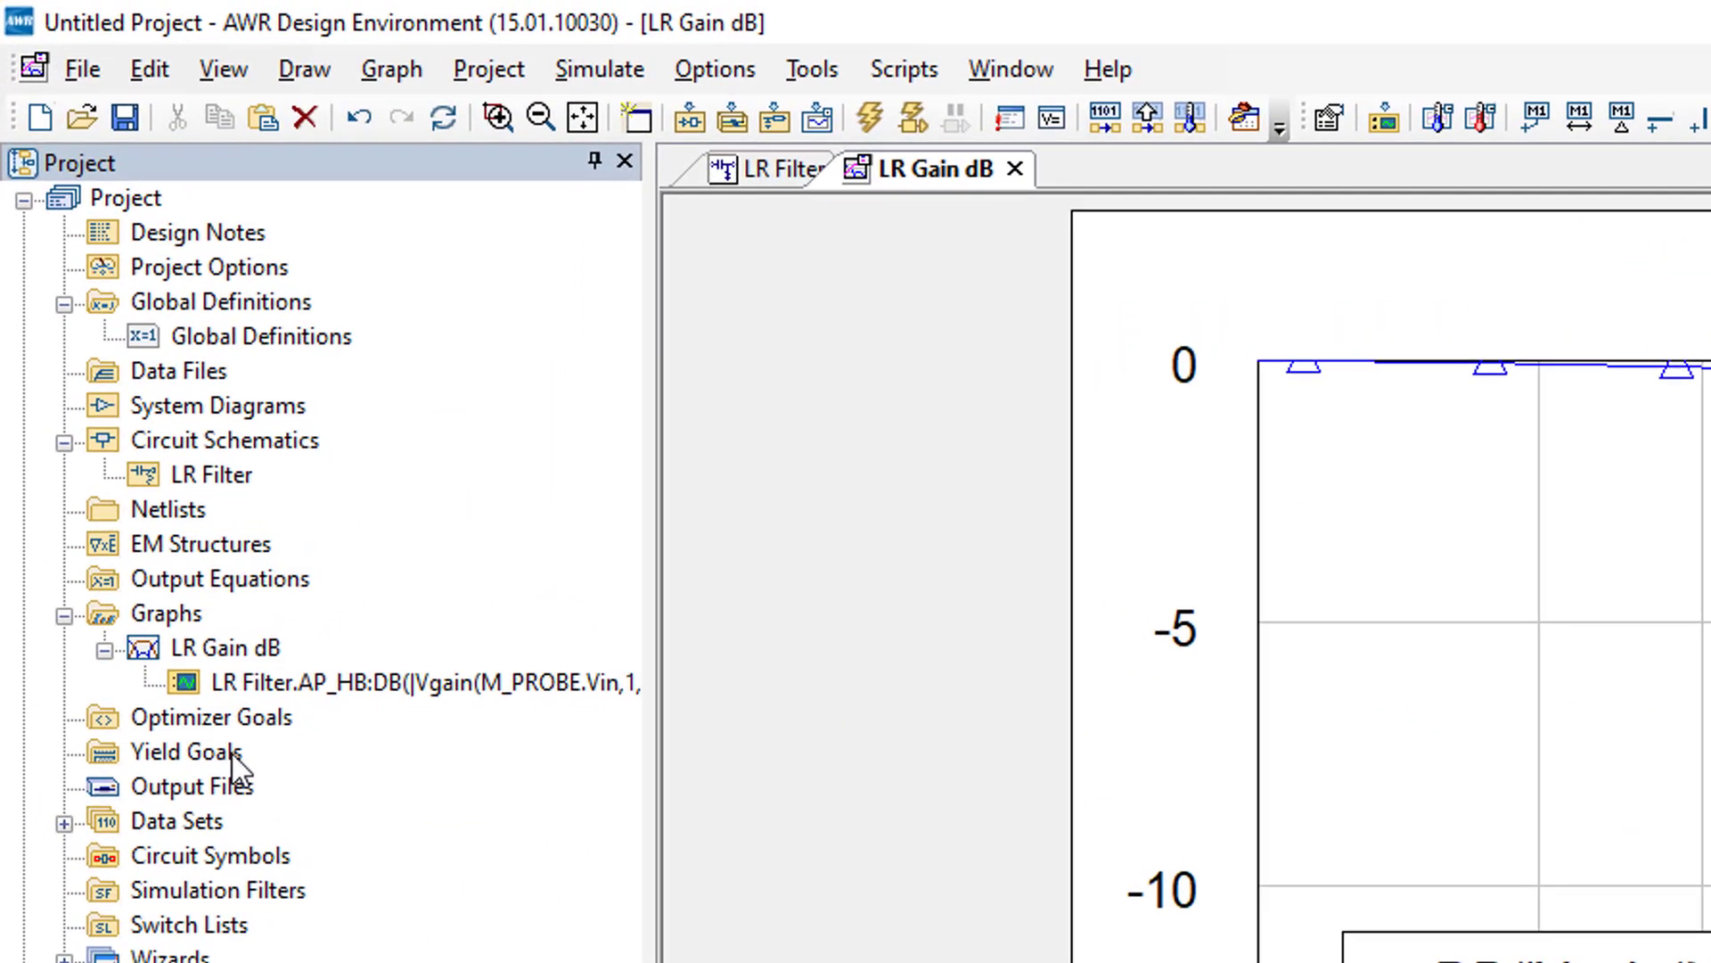
Add a yield goal with a dB Vgain measurement from M_PROBE.Vin to M_PROBE.Vout
{"action": "right_click", "coordinate": [233, 756]}
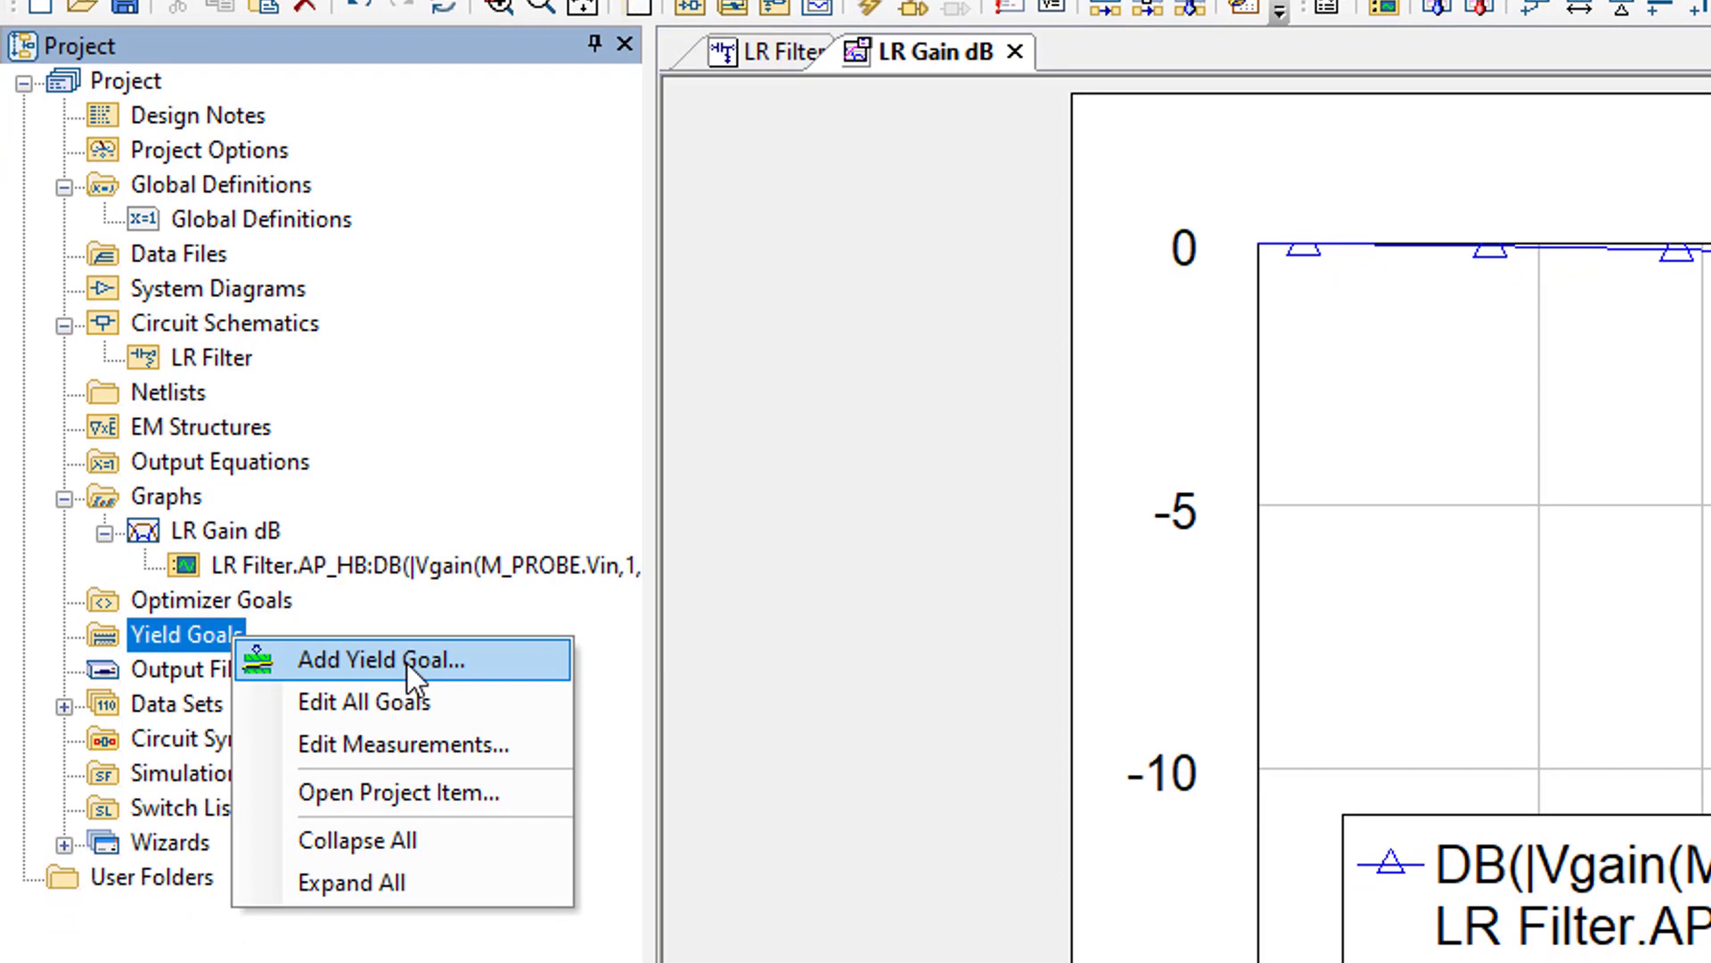
{"action": "left_click", "coordinate": [406, 661]}
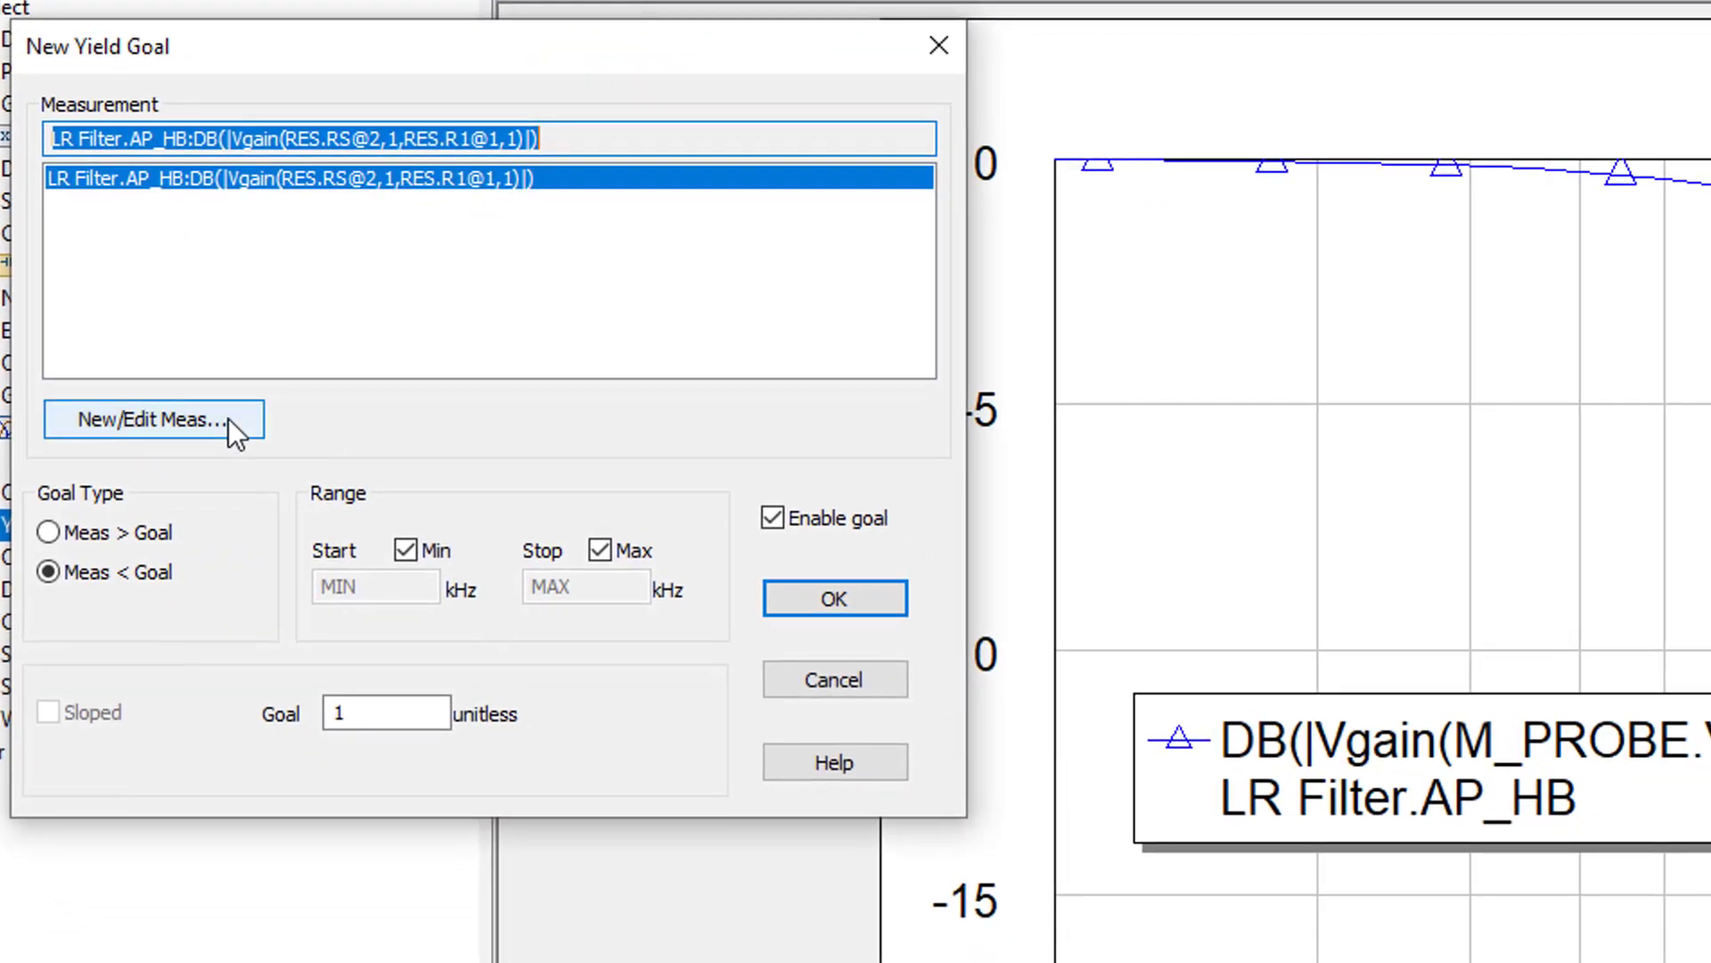
{"action": "left_click", "coordinate": [228, 419]}
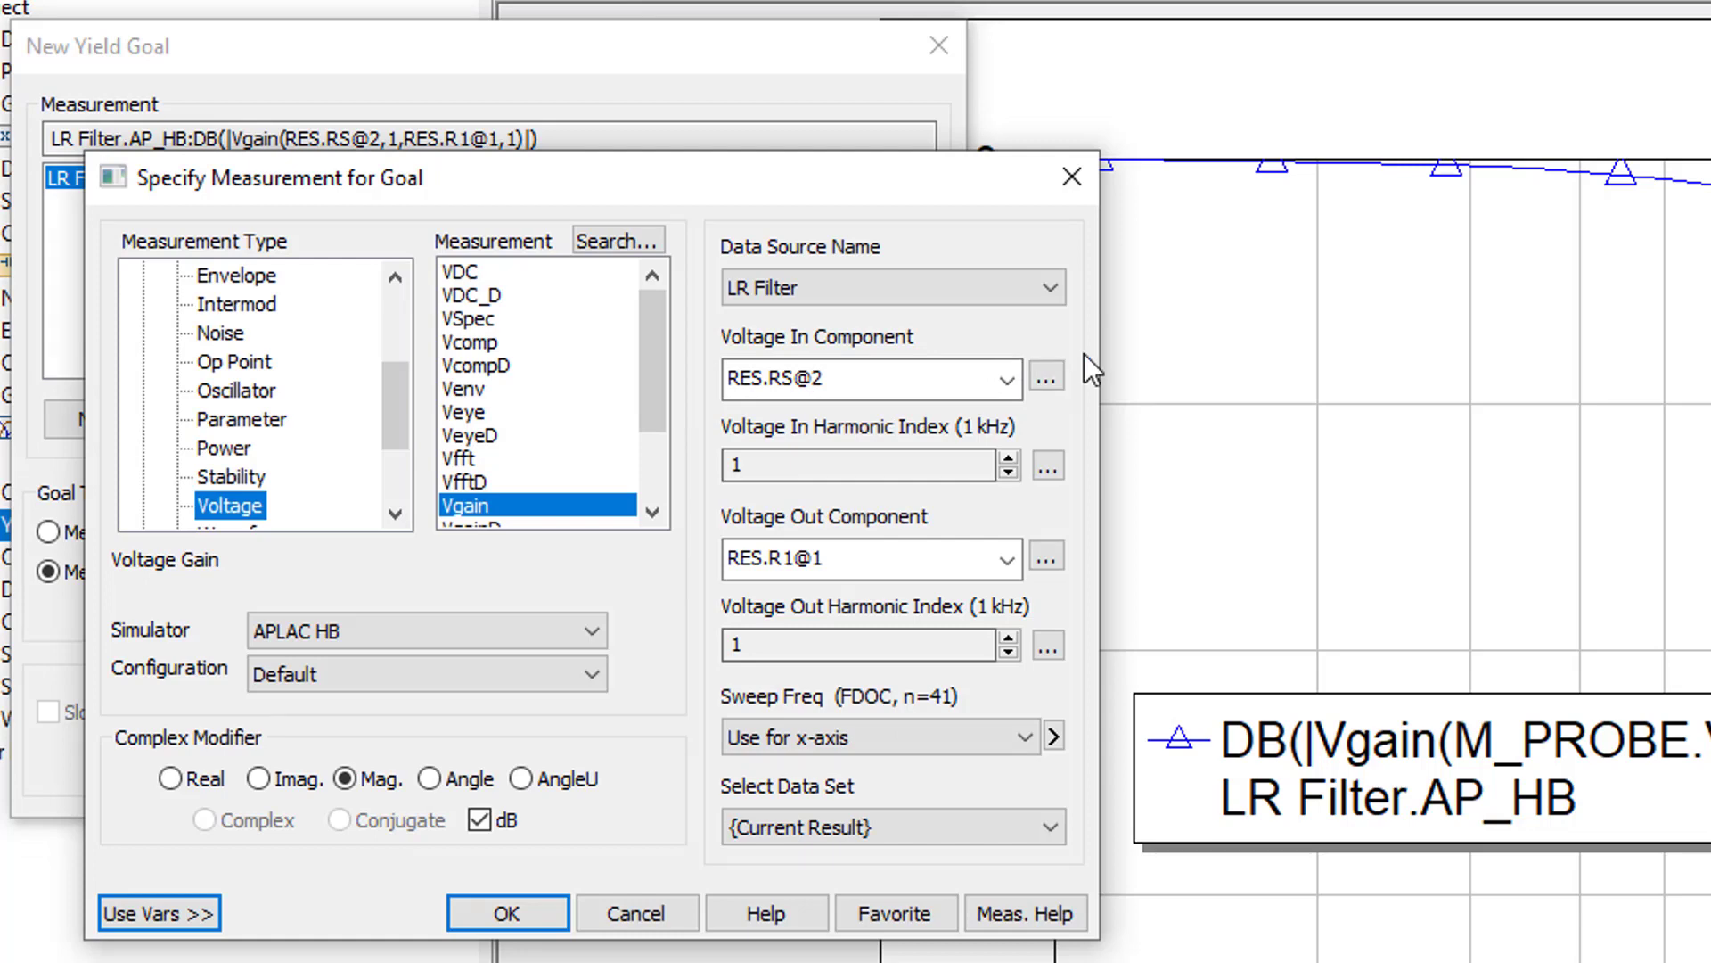
{"action": "left_click", "coordinate": [1046, 378]}
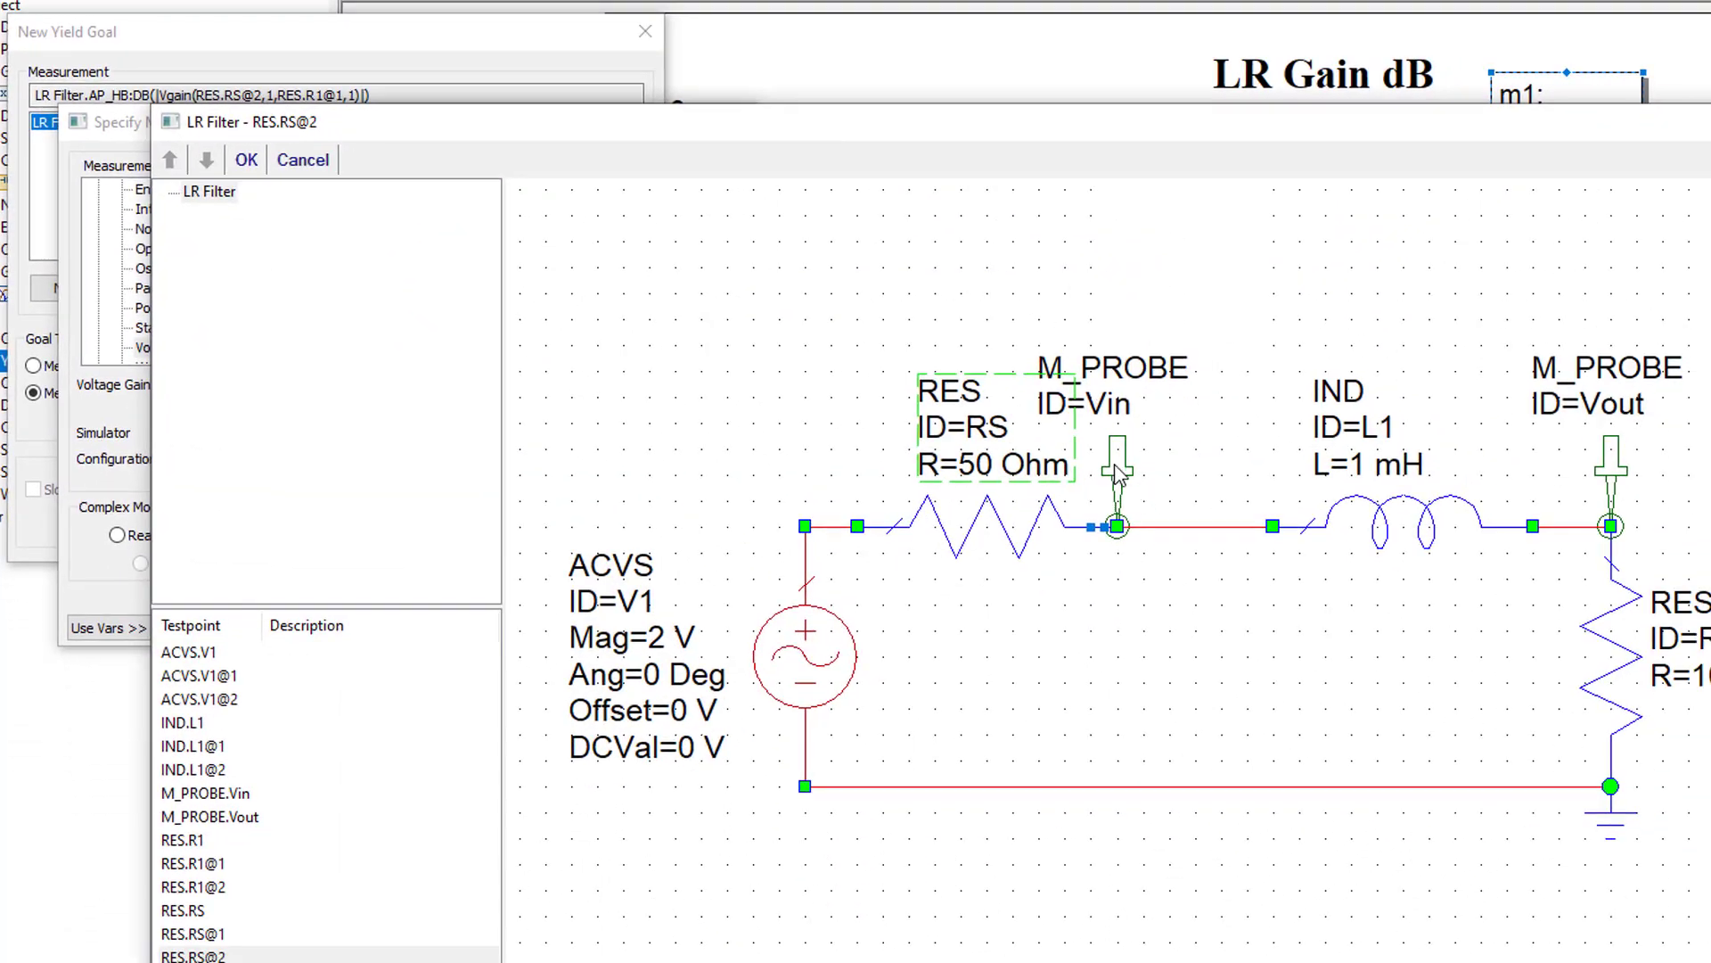
{"action": "left_click", "coordinate": [1116, 464]}
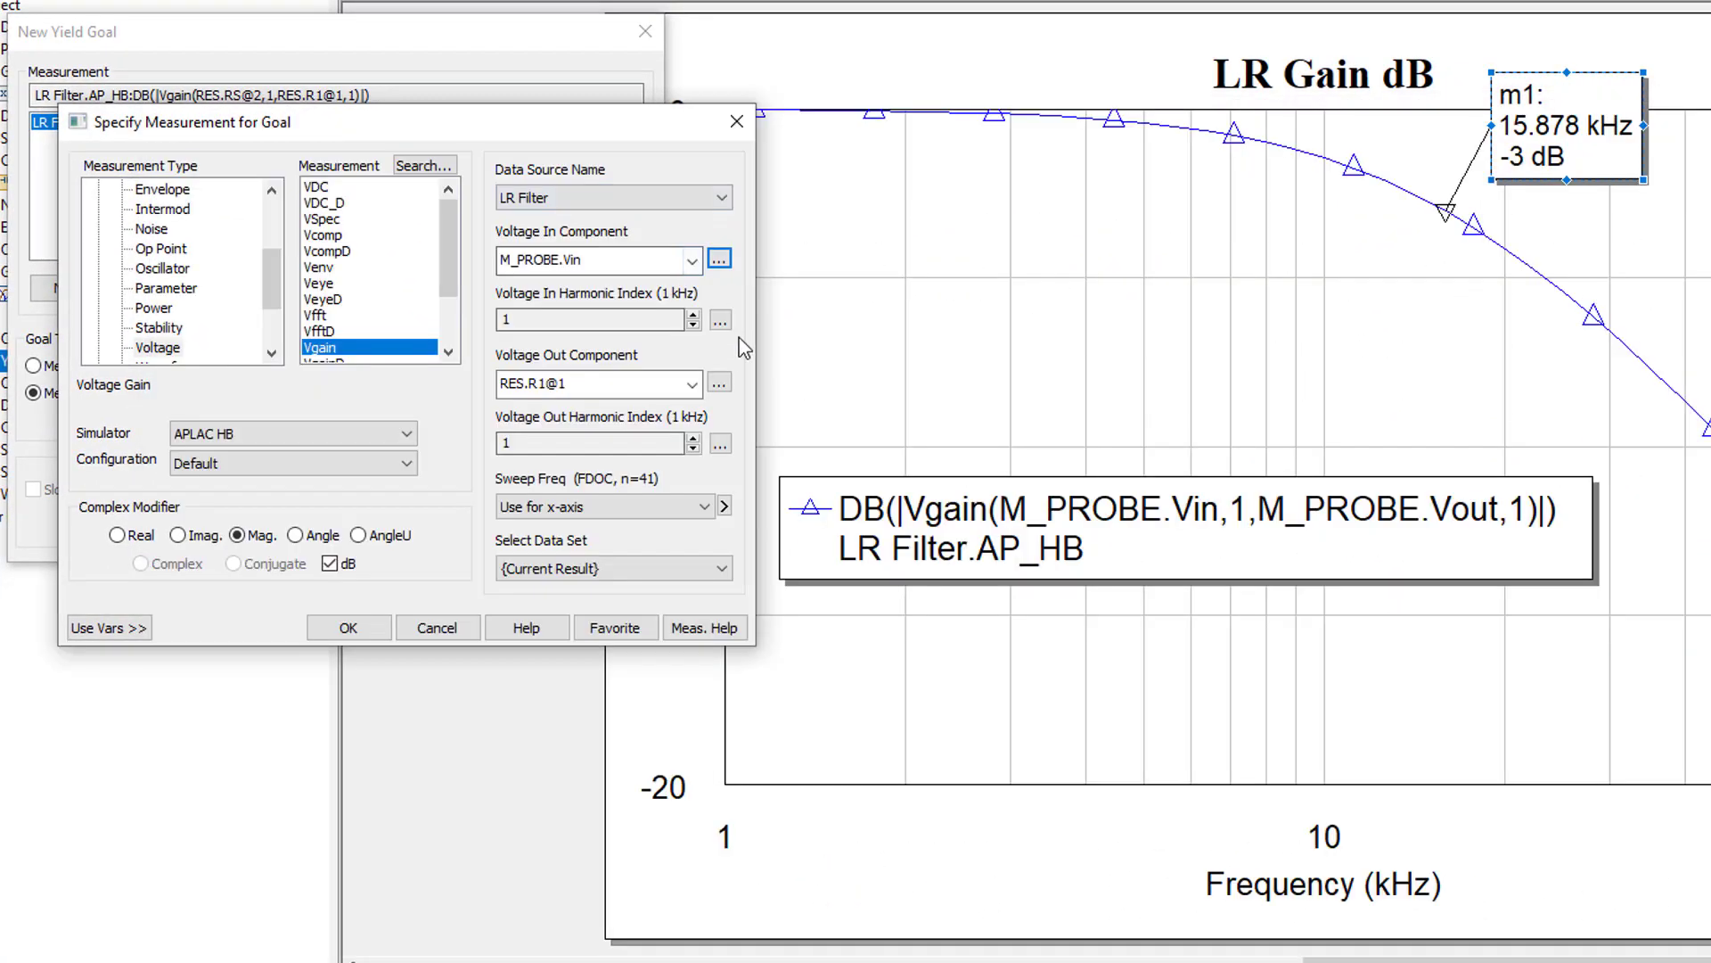
{"action": "left_click", "coordinate": [719, 384]}
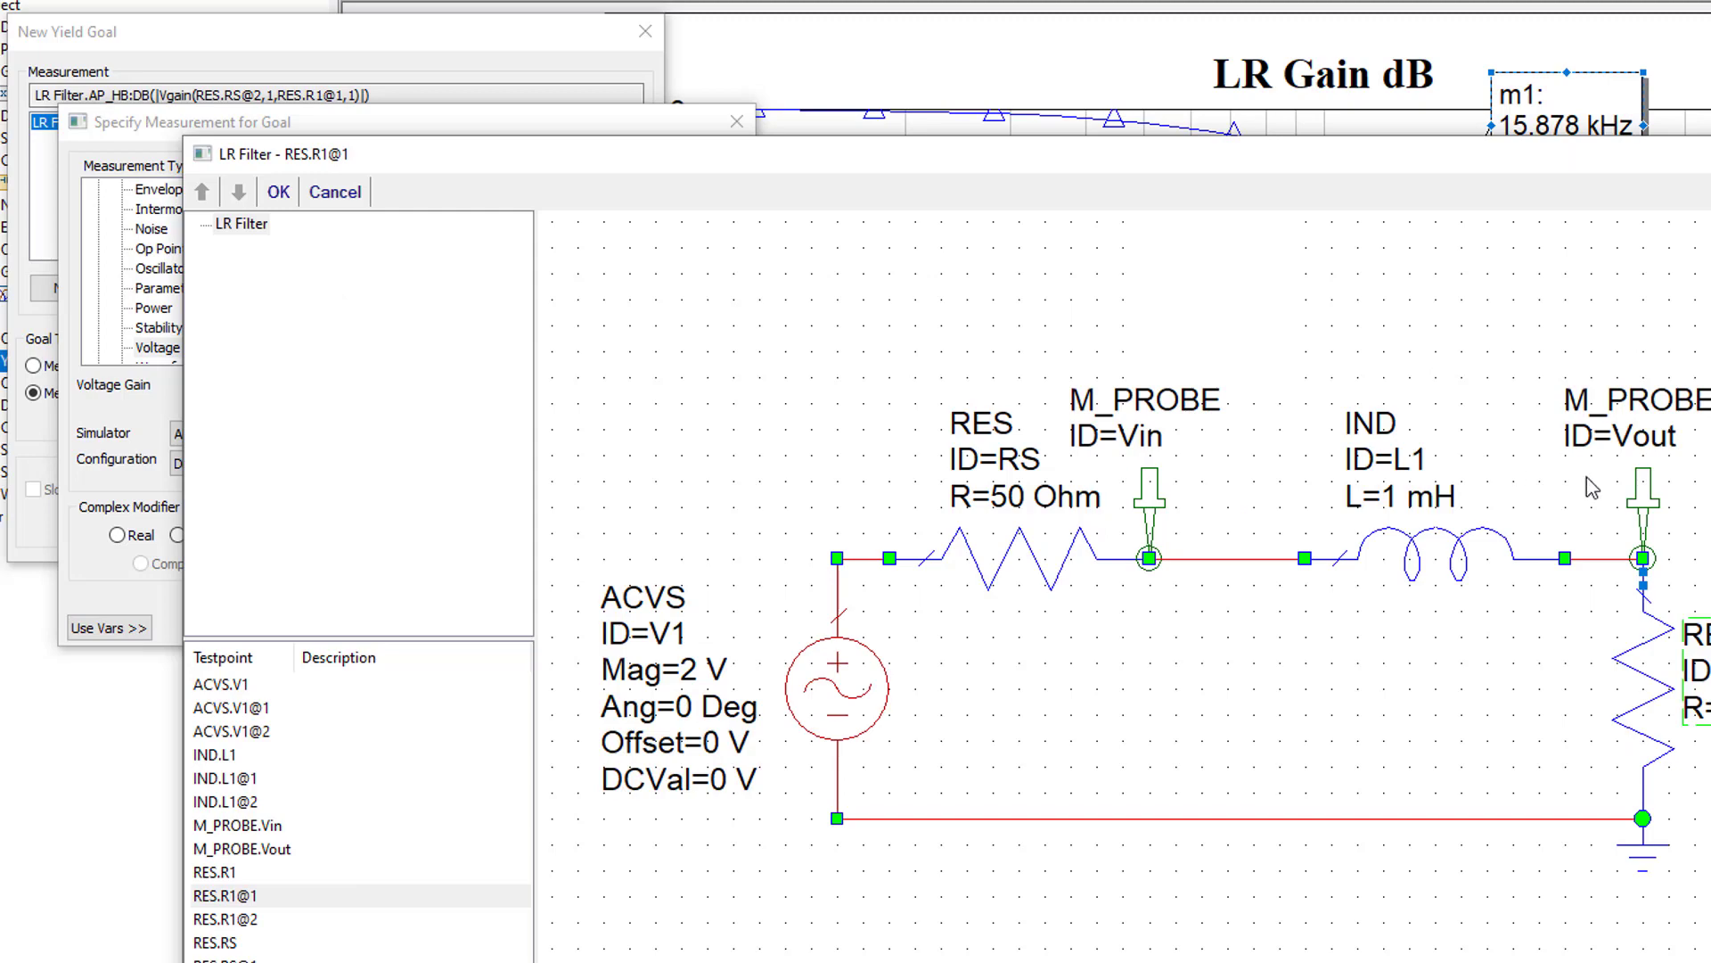
{"action": "left_click", "coordinate": [1645, 508]}
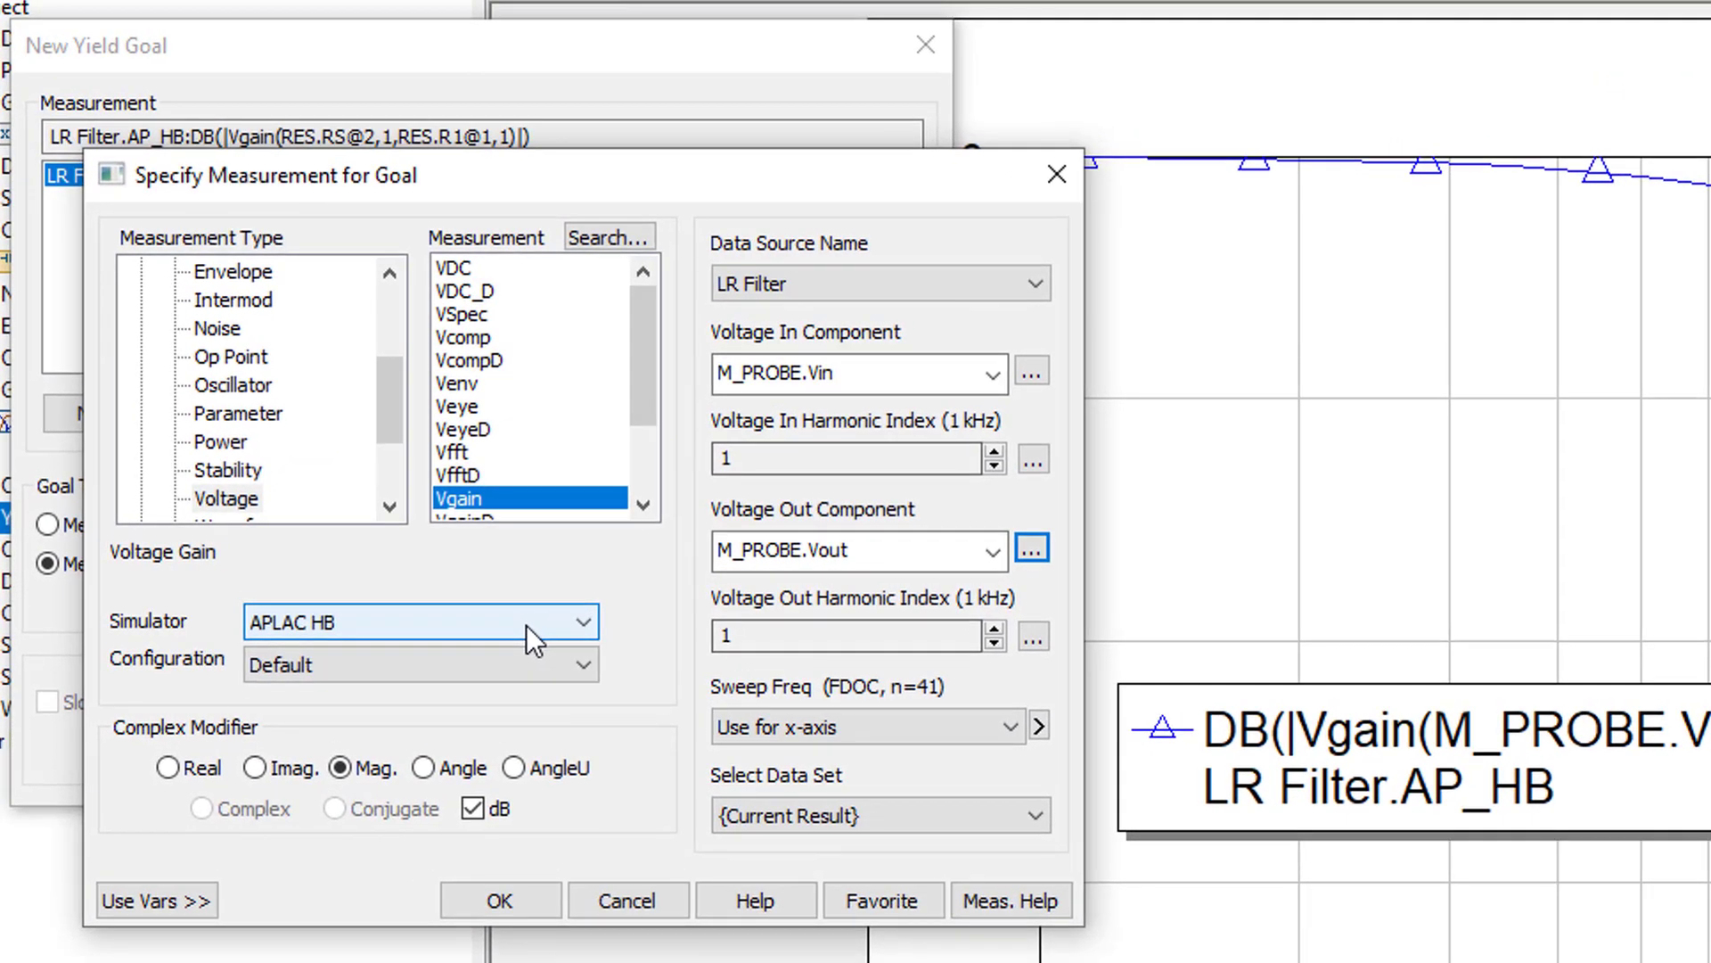
Set the goal to Meas > Goal of -3 from MIN to a 15 kHz stop frequency
{"action": "left_click", "coordinate": [514, 906]}
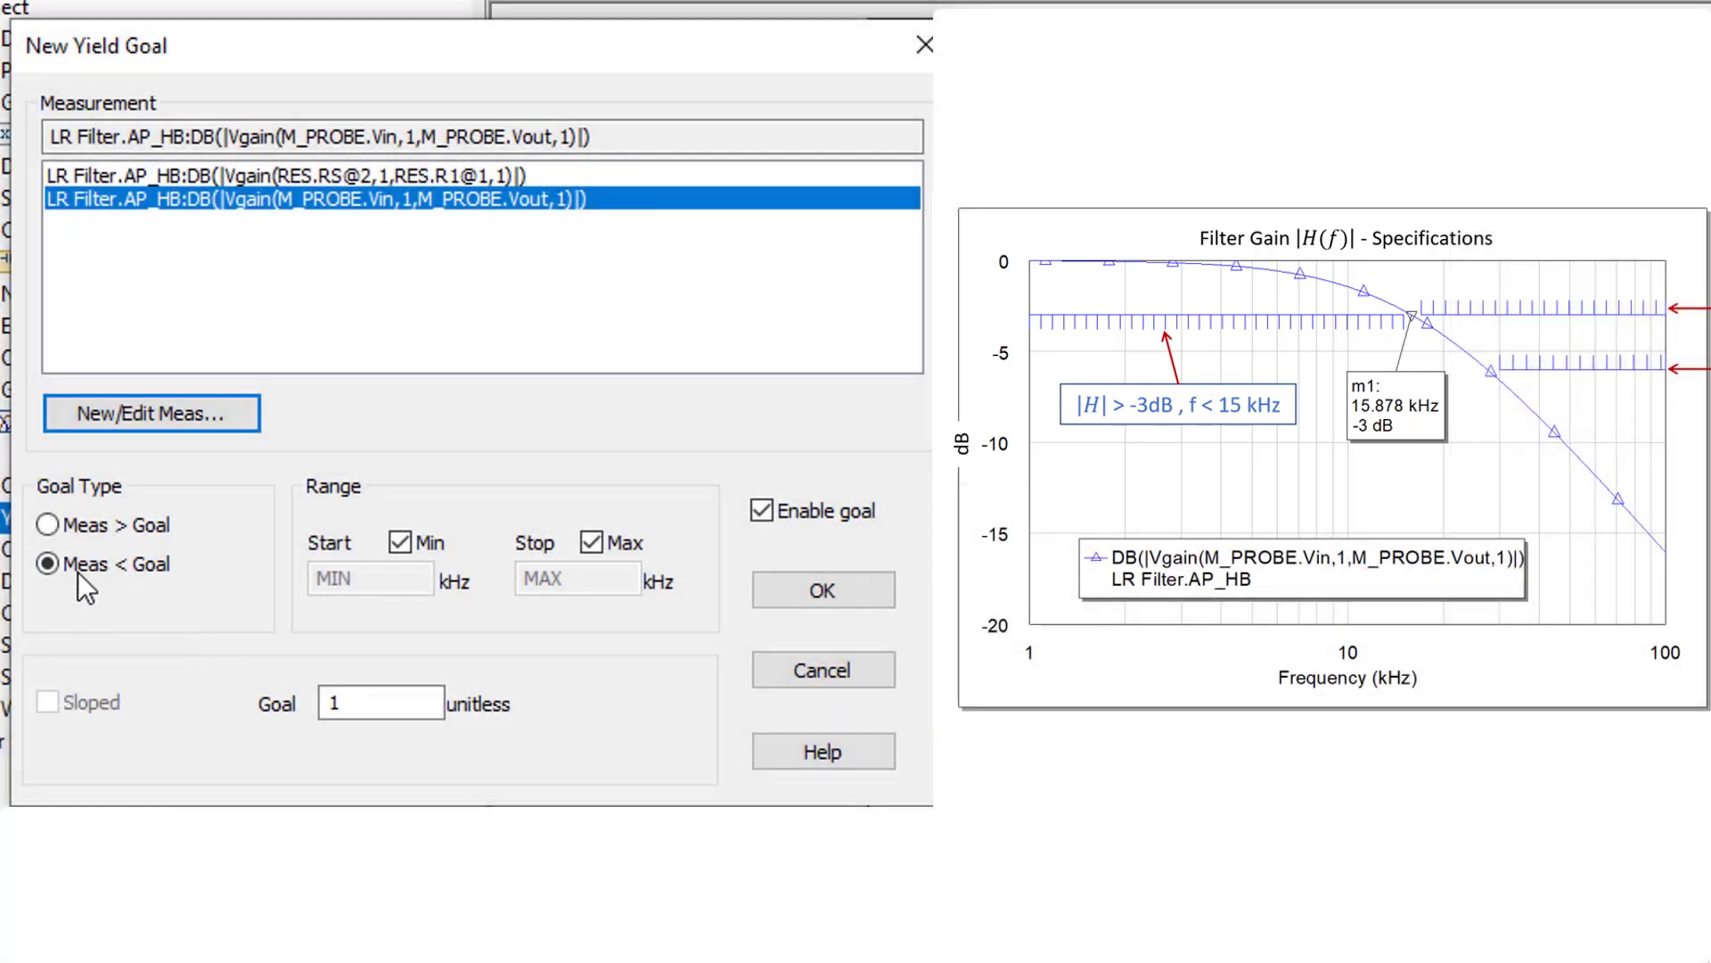
{"action": "left_click", "coordinate": [50, 526]}
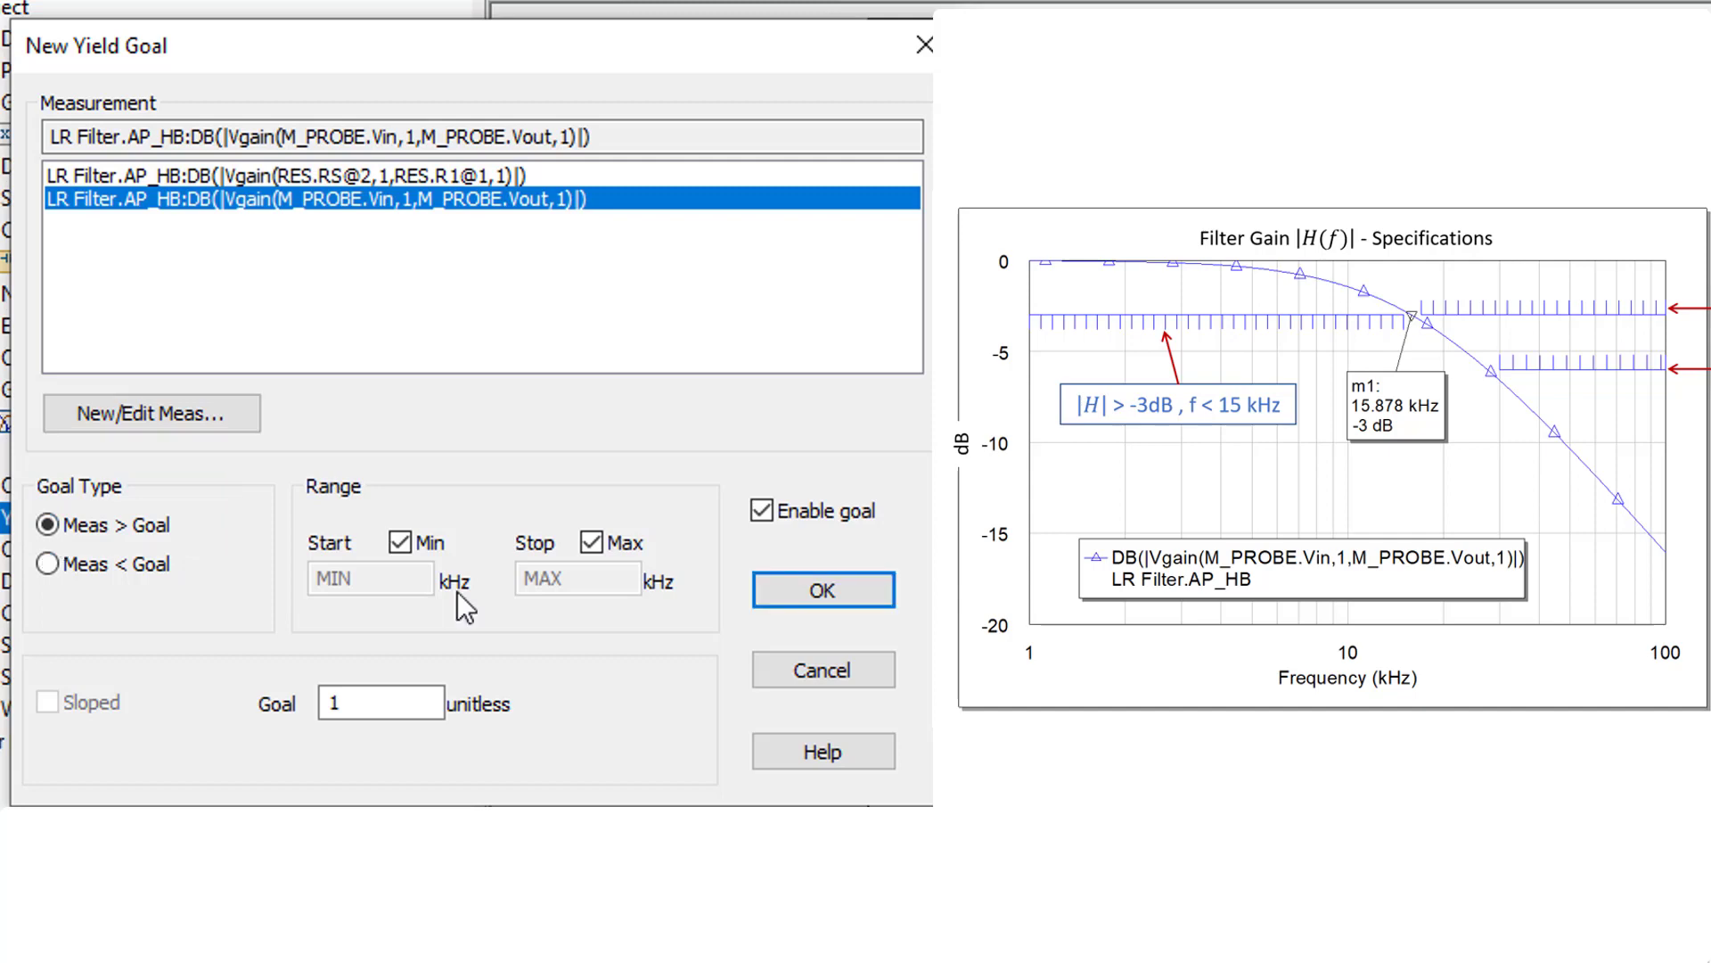
{"action": "left_click", "coordinate": [593, 544]}
{"action": "double_click", "coordinate": [561, 579]}
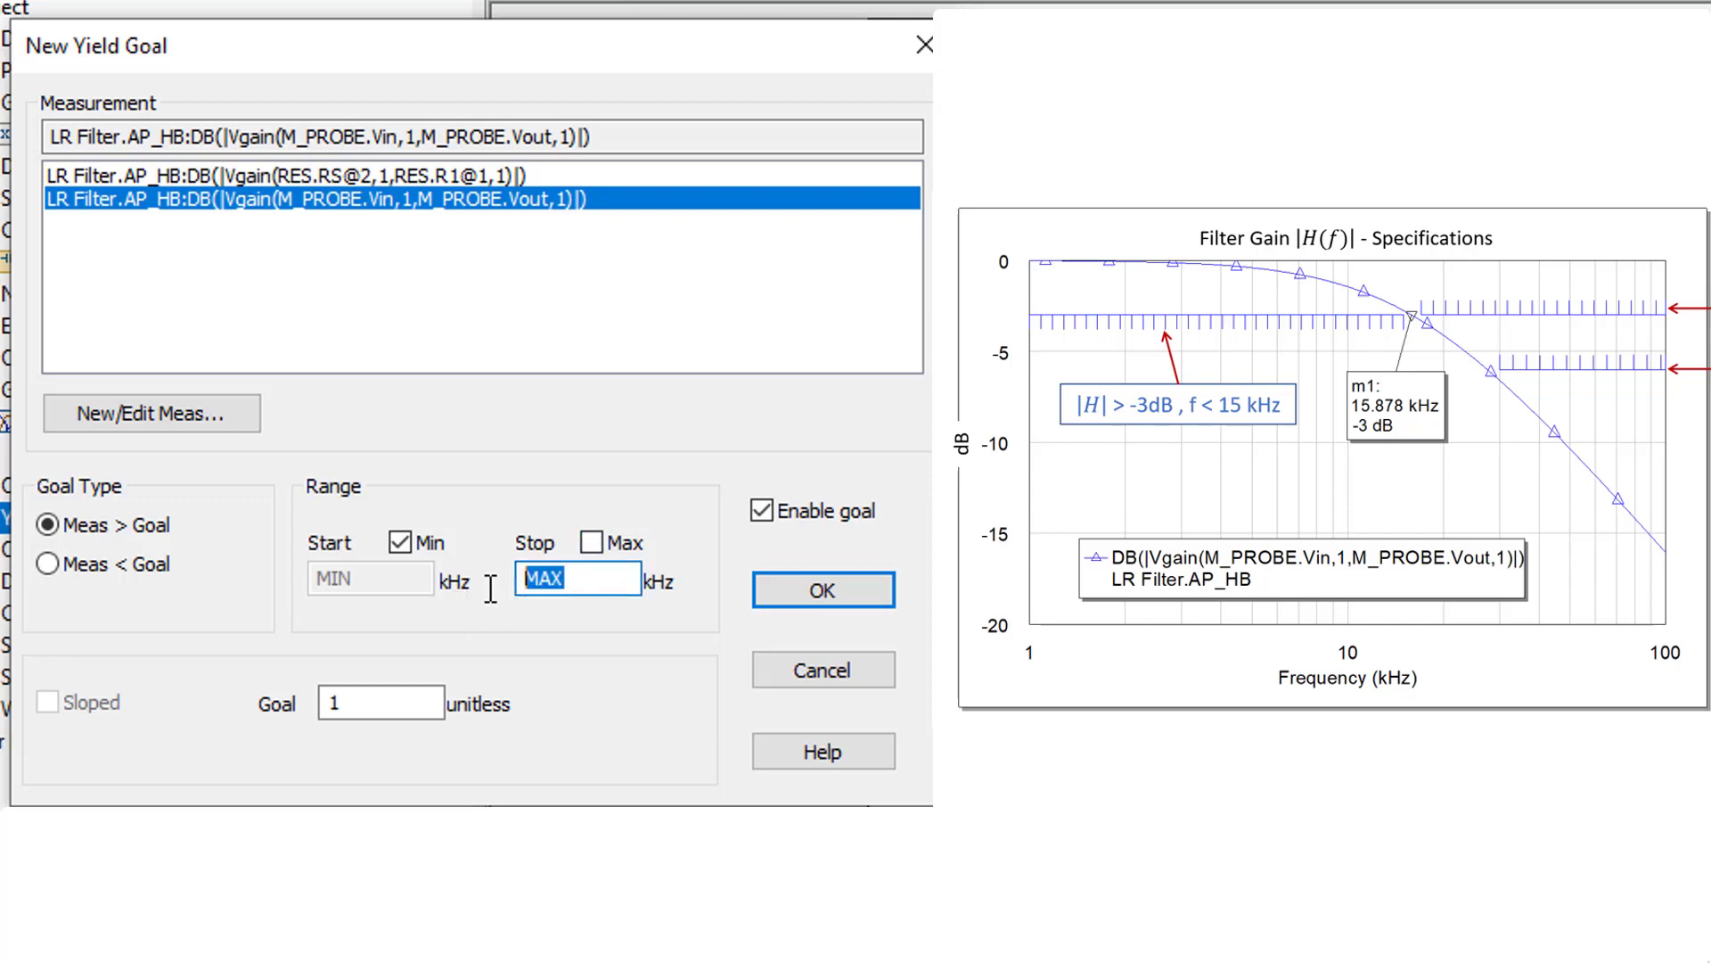
{"action": "type", "text": "15"}
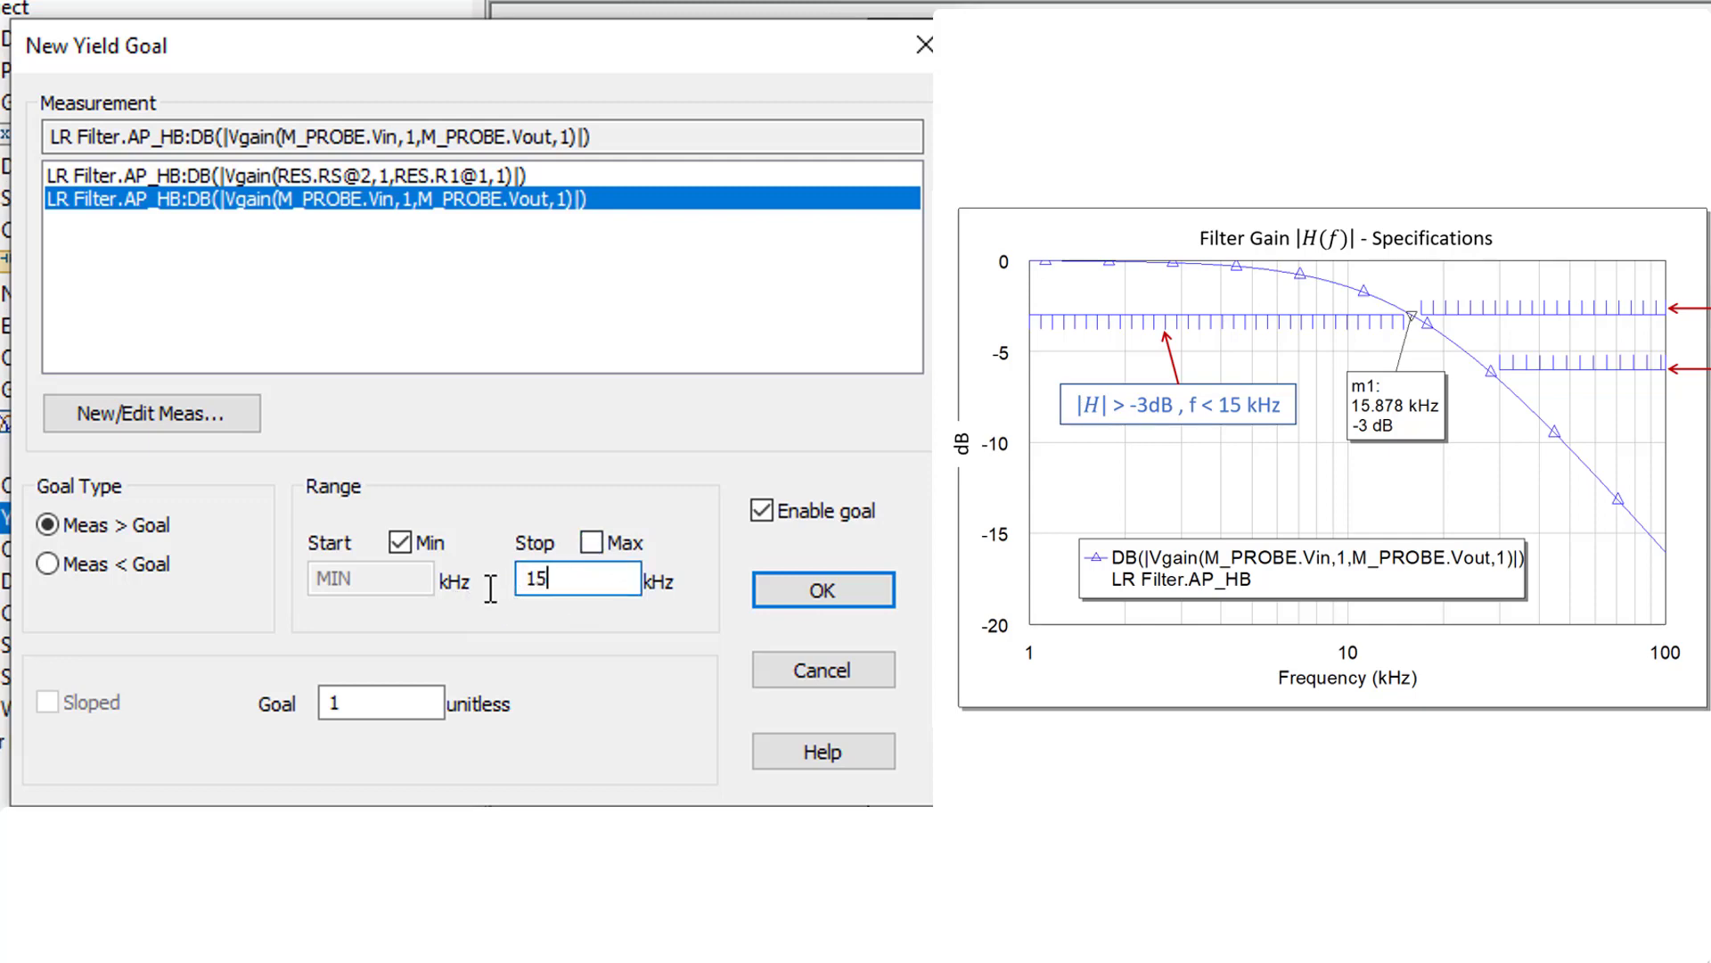
{"action": "double_click", "coordinate": [363, 705]}
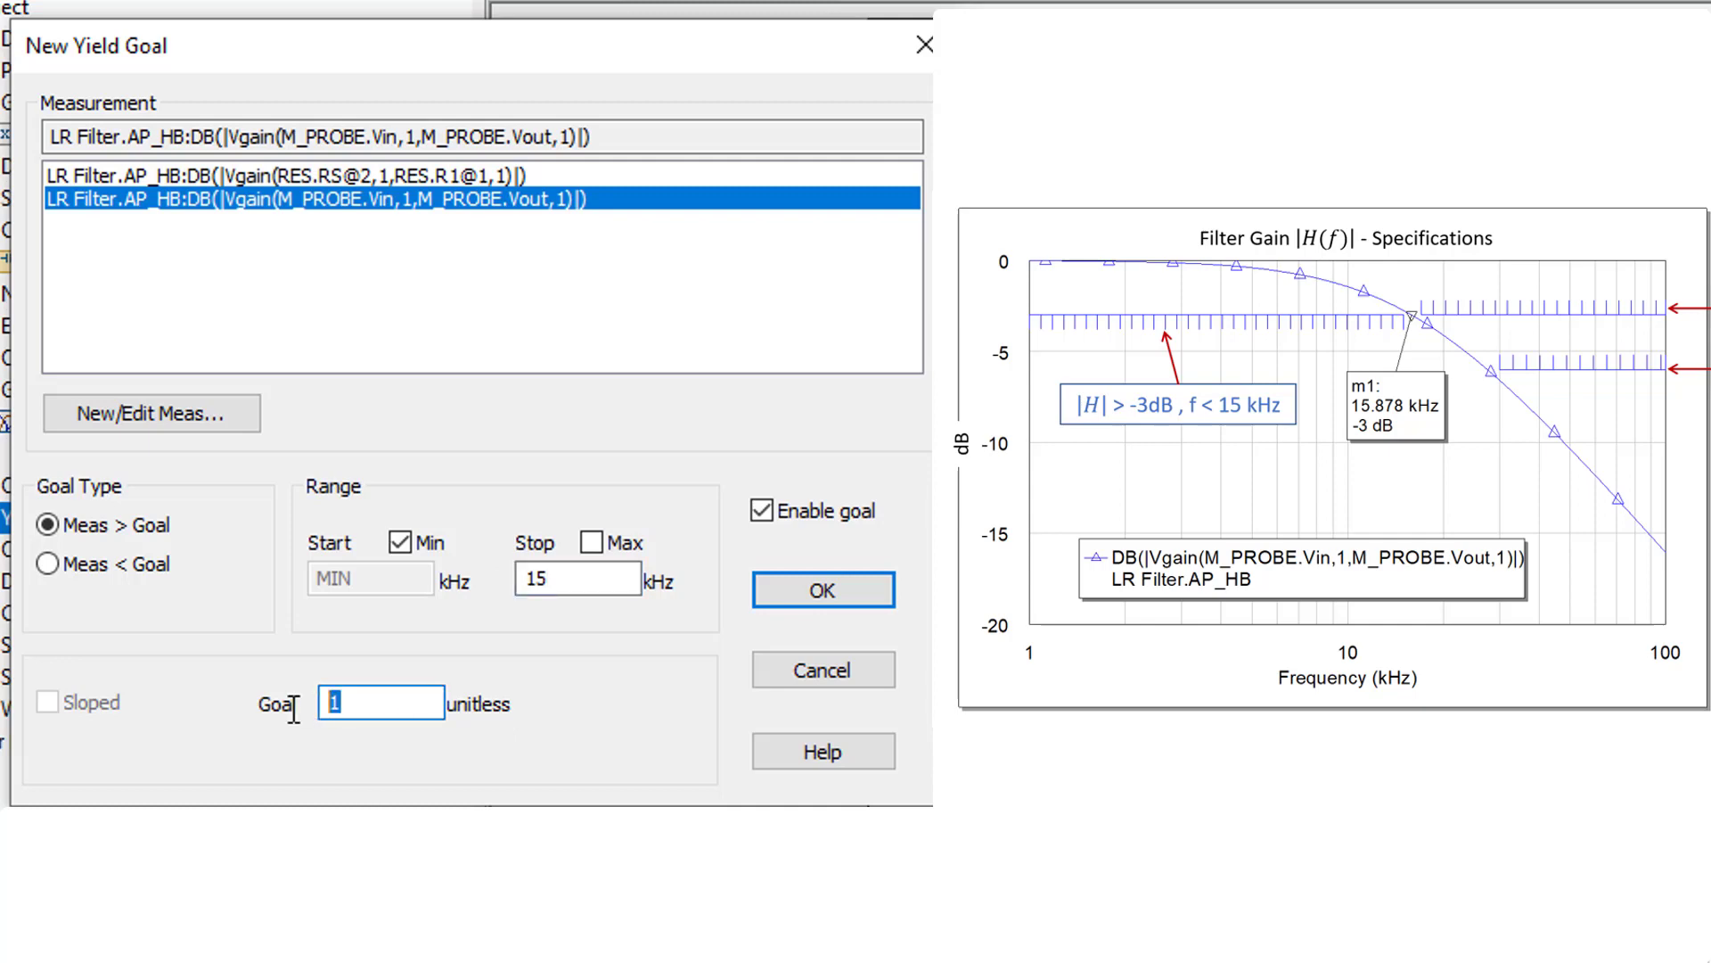
{"action": "type", "text": "-3"}
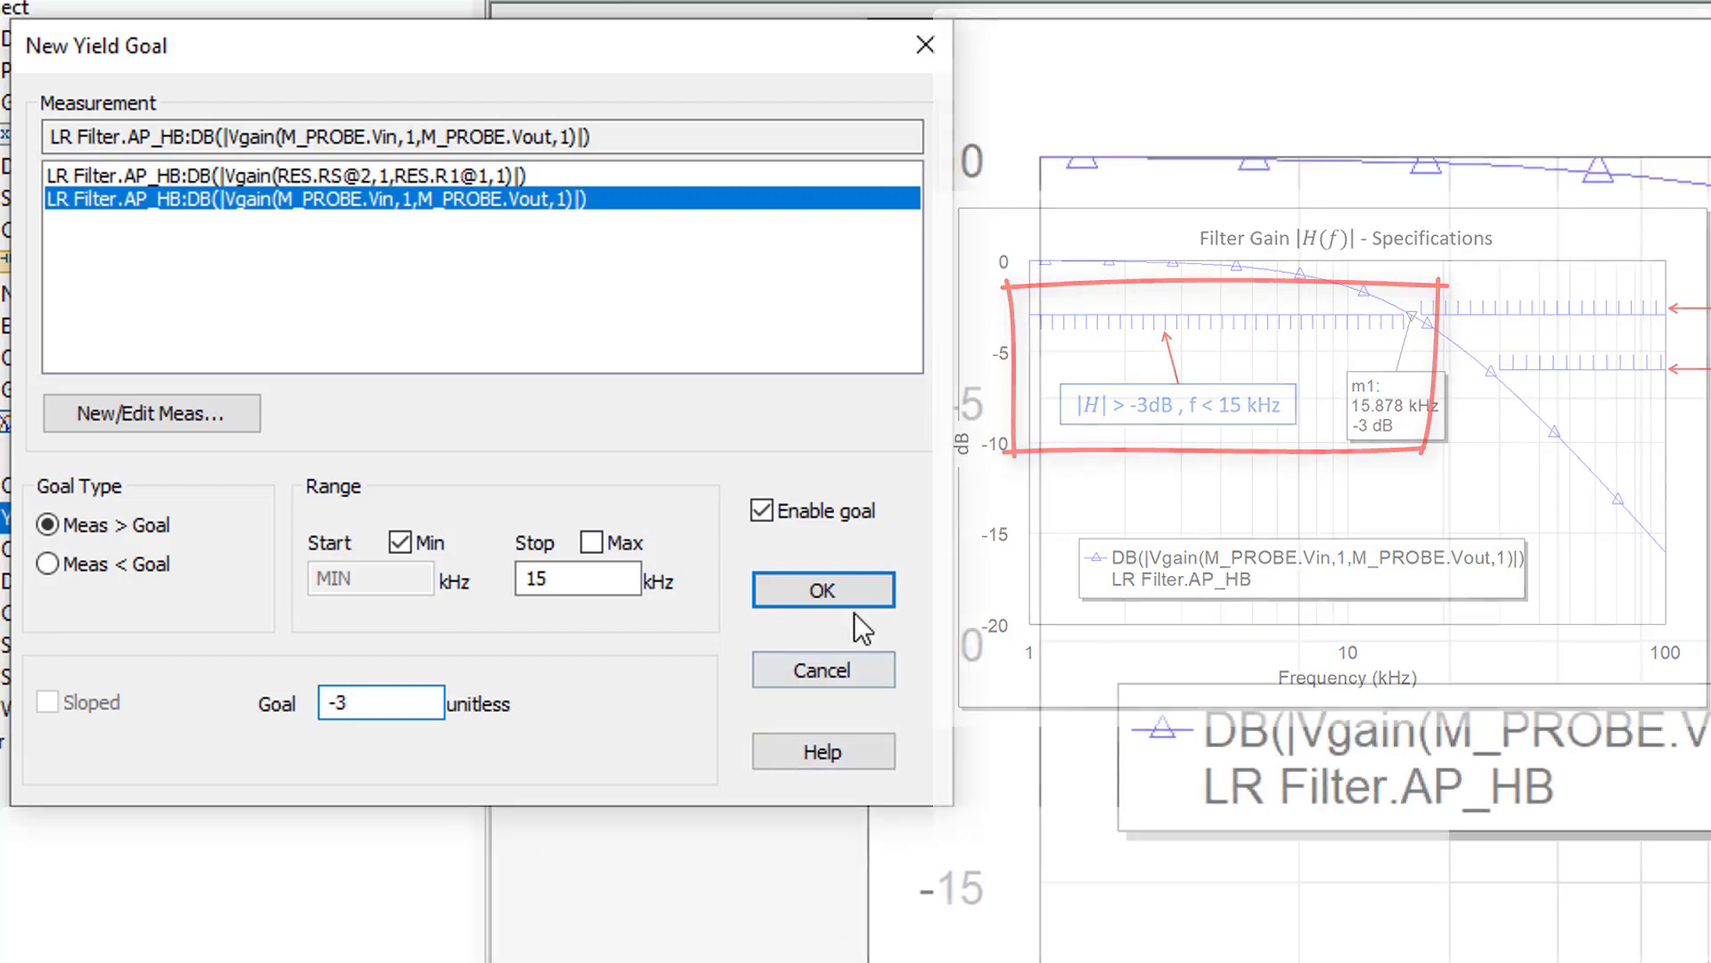
Create the gain > -3, MIN..15000 yield goal and select it under Yield Goals
{"action": "left_click", "coordinate": [832, 592]}
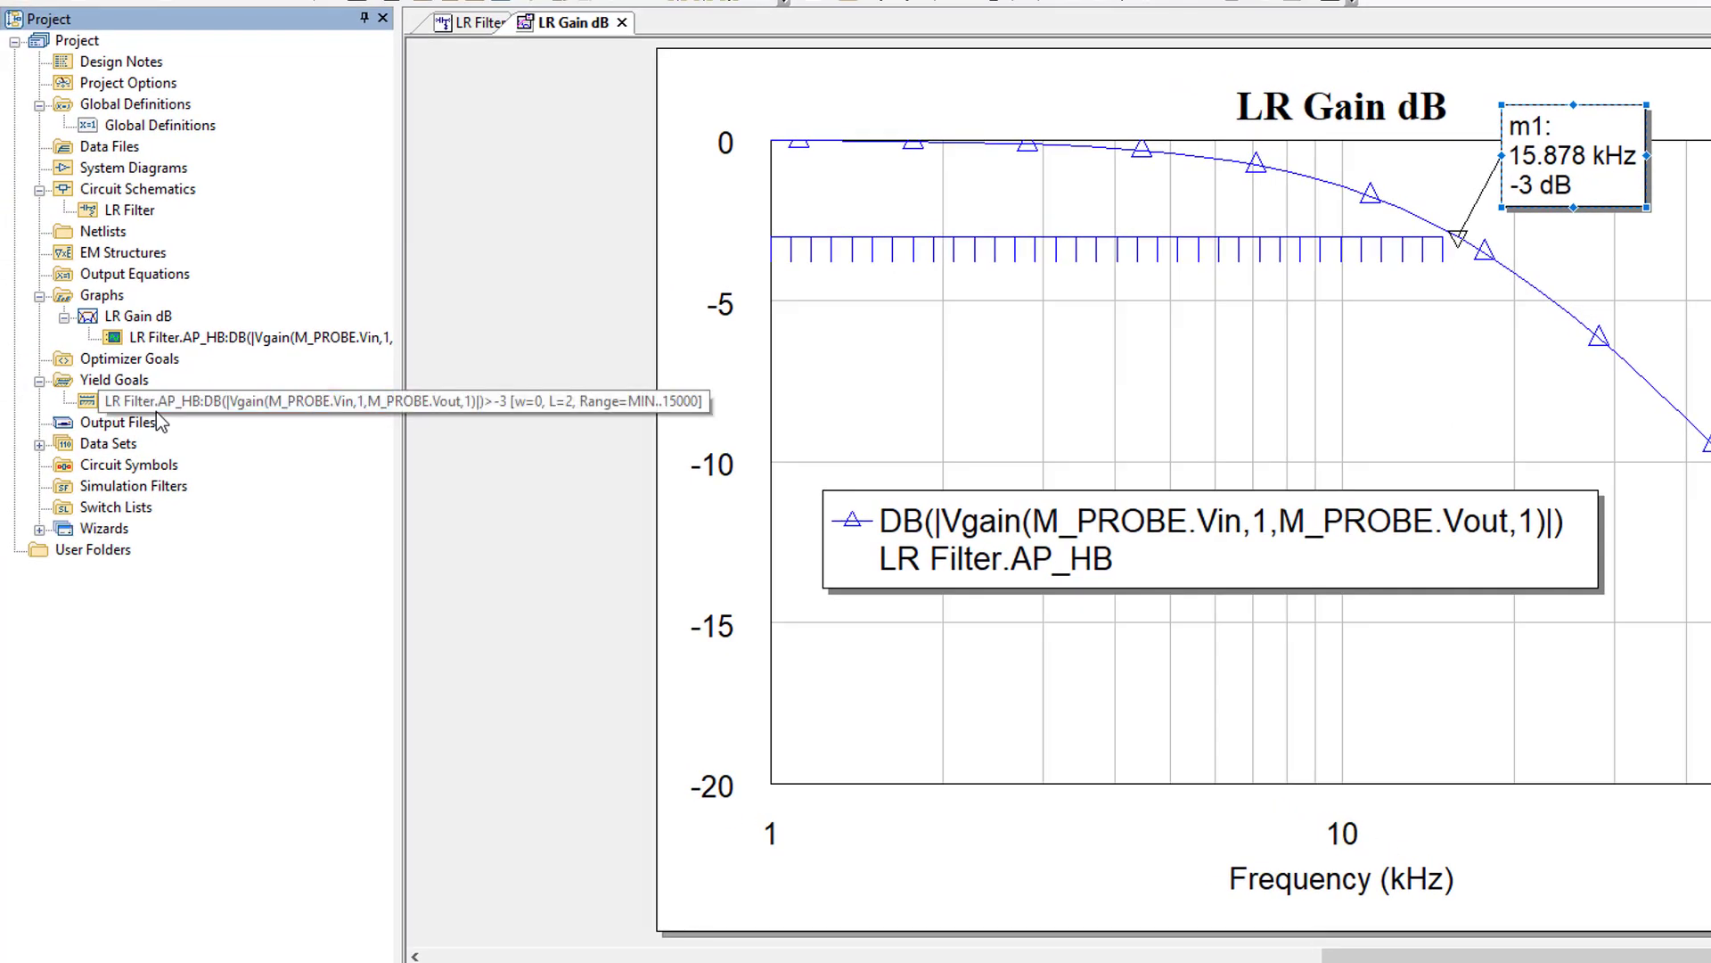
{"action": "left_click", "coordinate": [174, 402]}
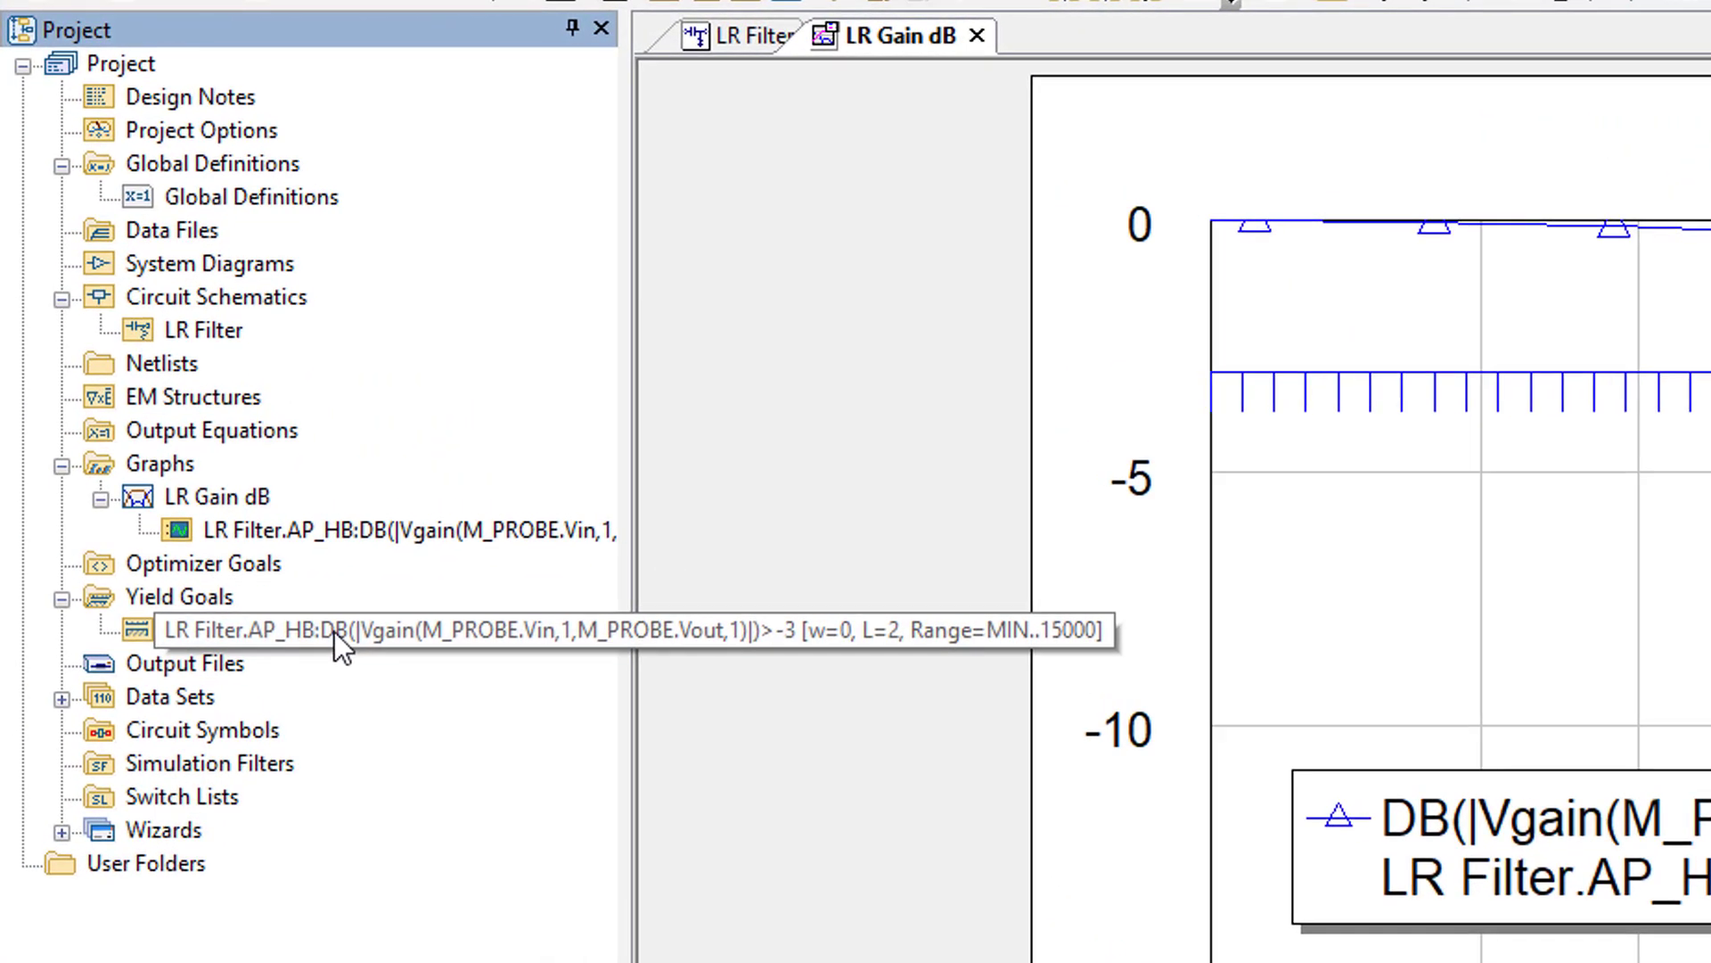
Duplicate the yield goal as gain below -3 dB from 17 kHz to MAX
{"action": "right_click", "coordinate": [334, 631]}
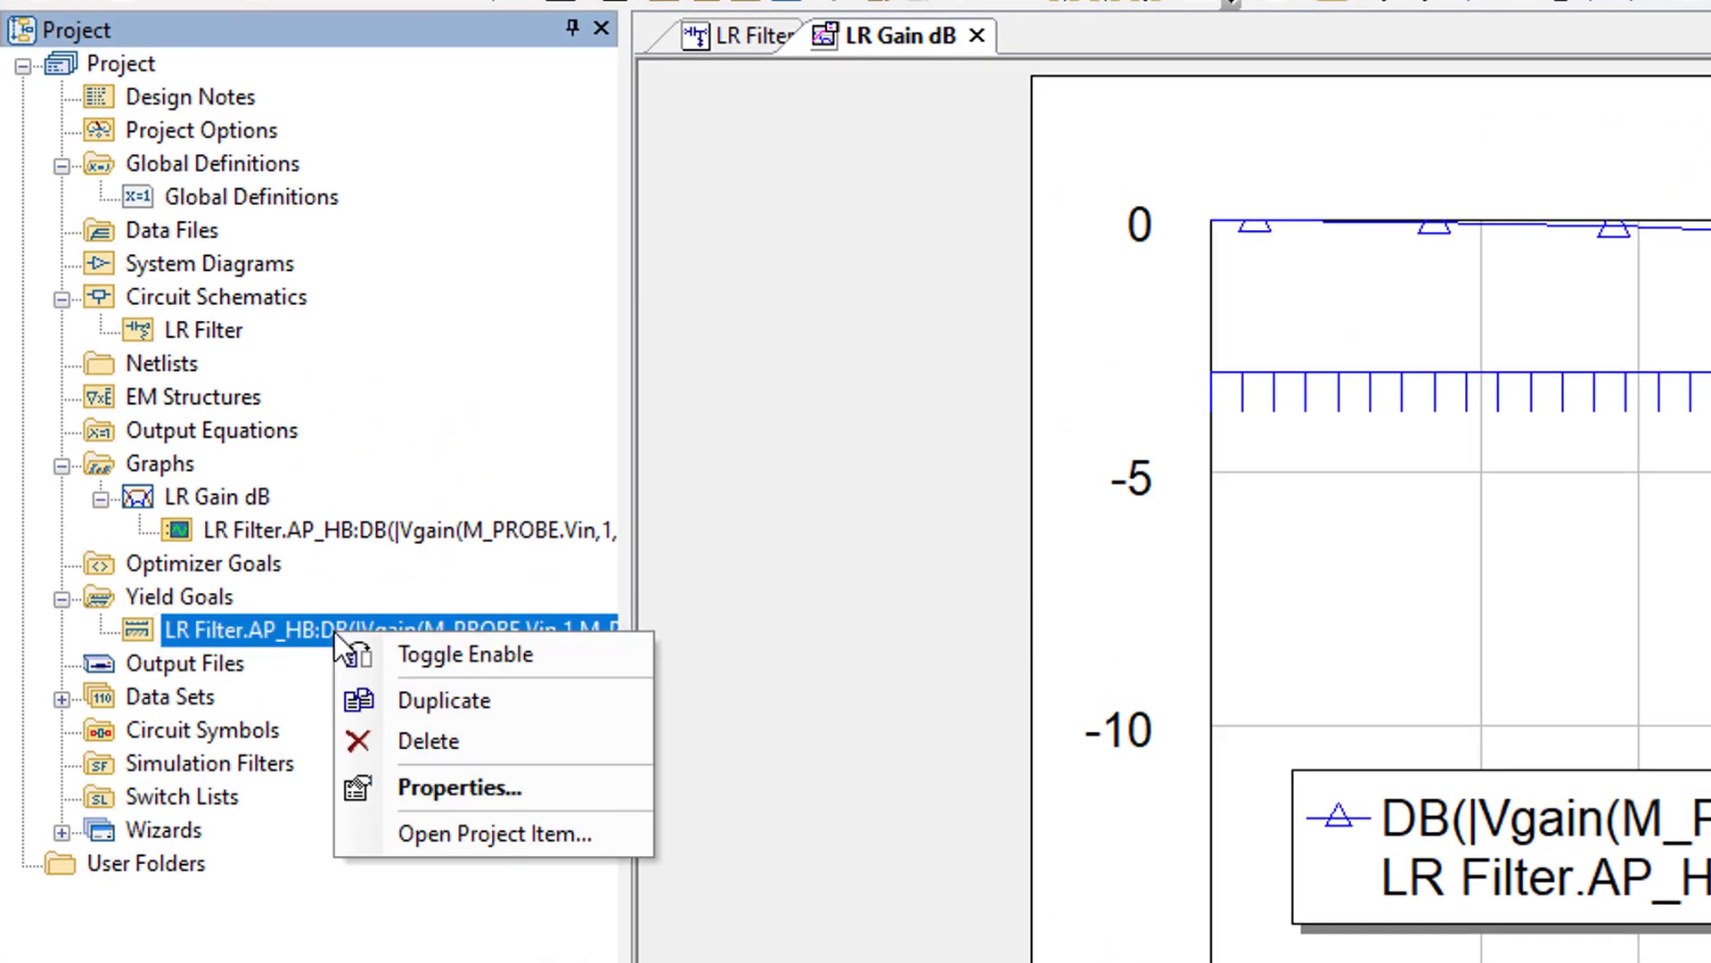
{"action": "left_click", "coordinate": [403, 694]}
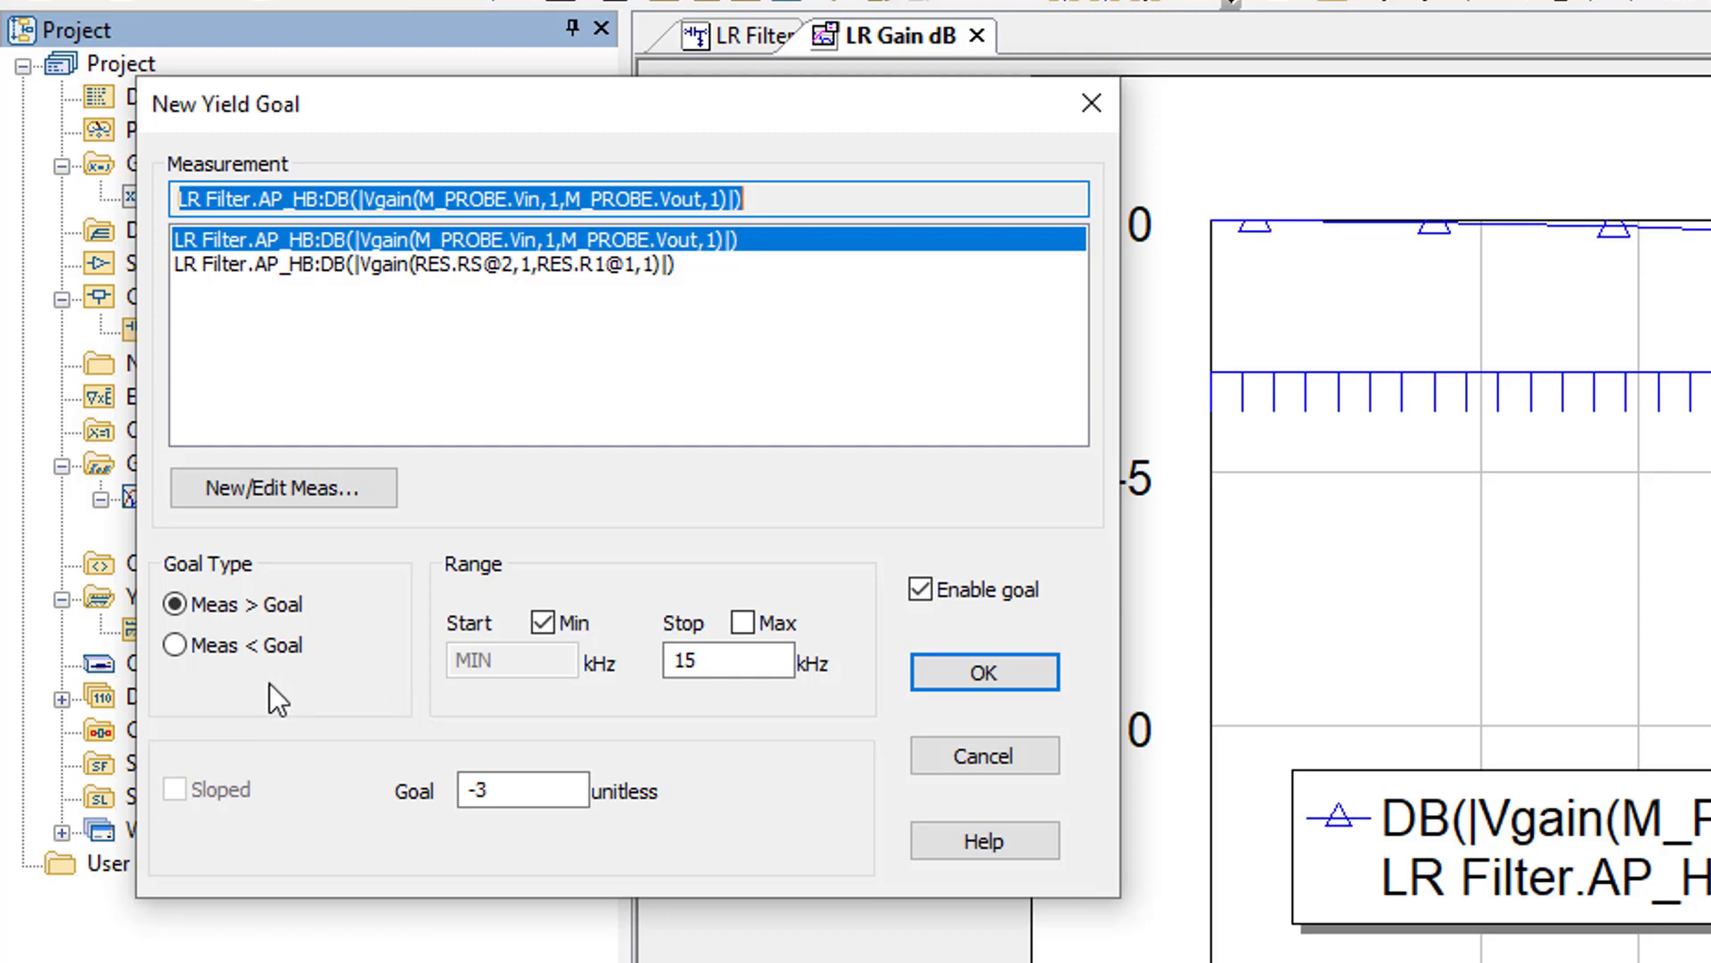
{"action": "left_click", "coordinate": [175, 645]}
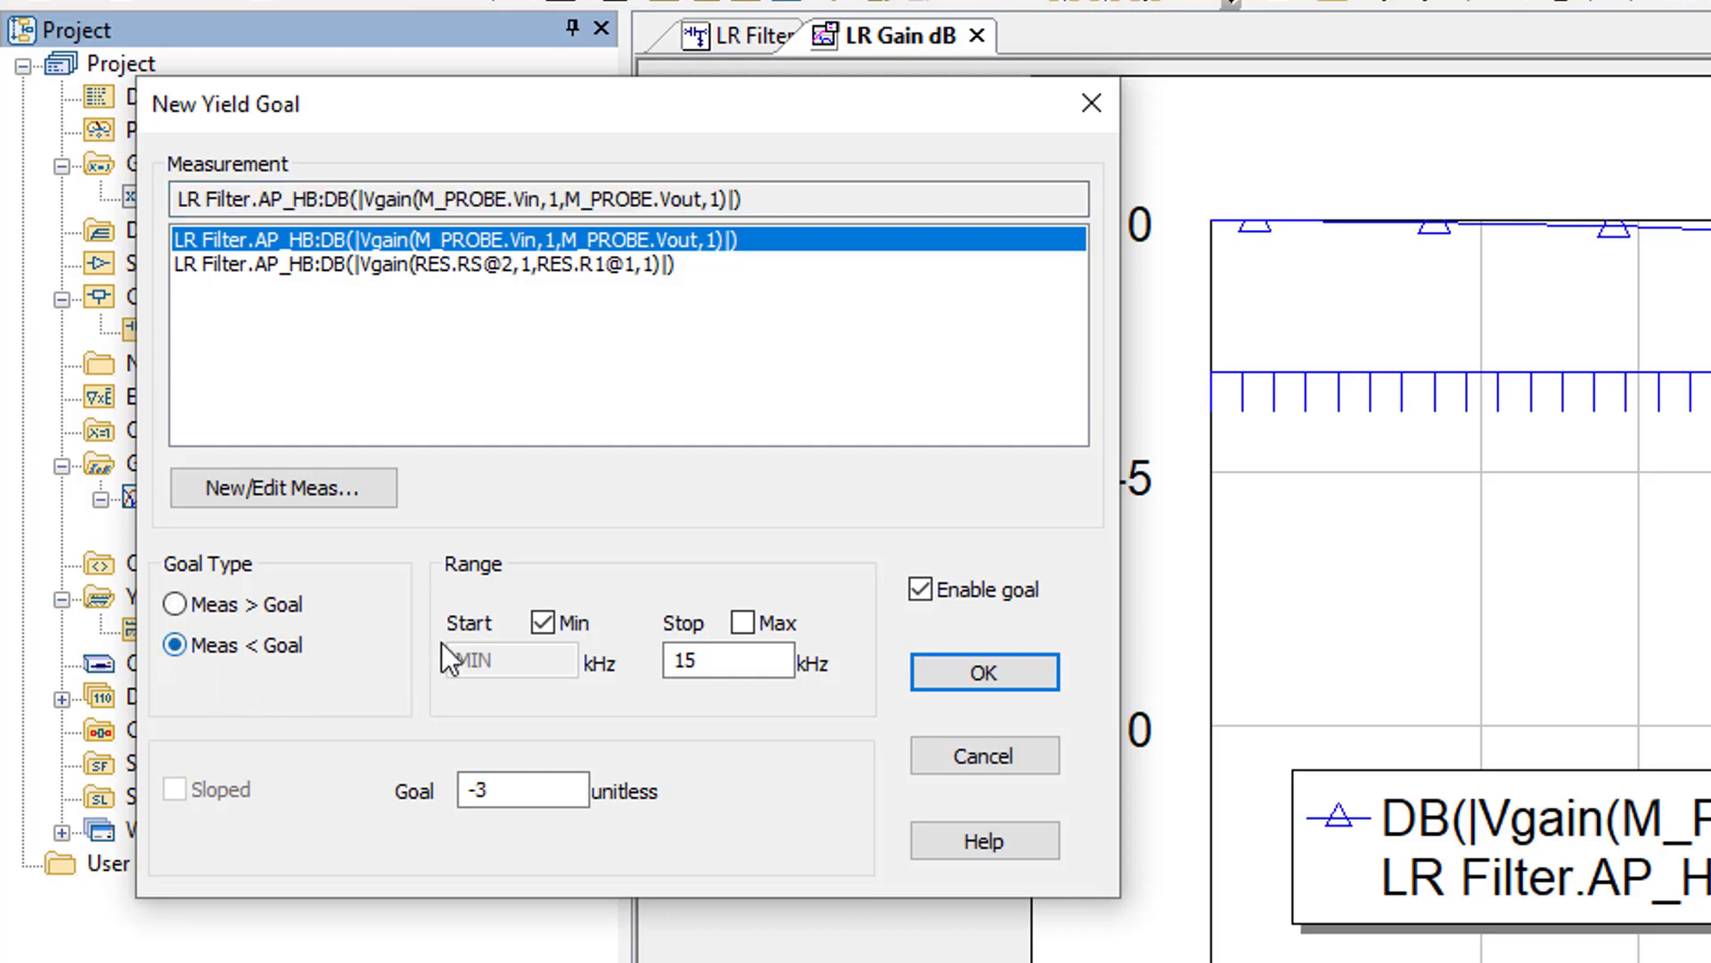
{"action": "left_click", "coordinate": [741, 623]}
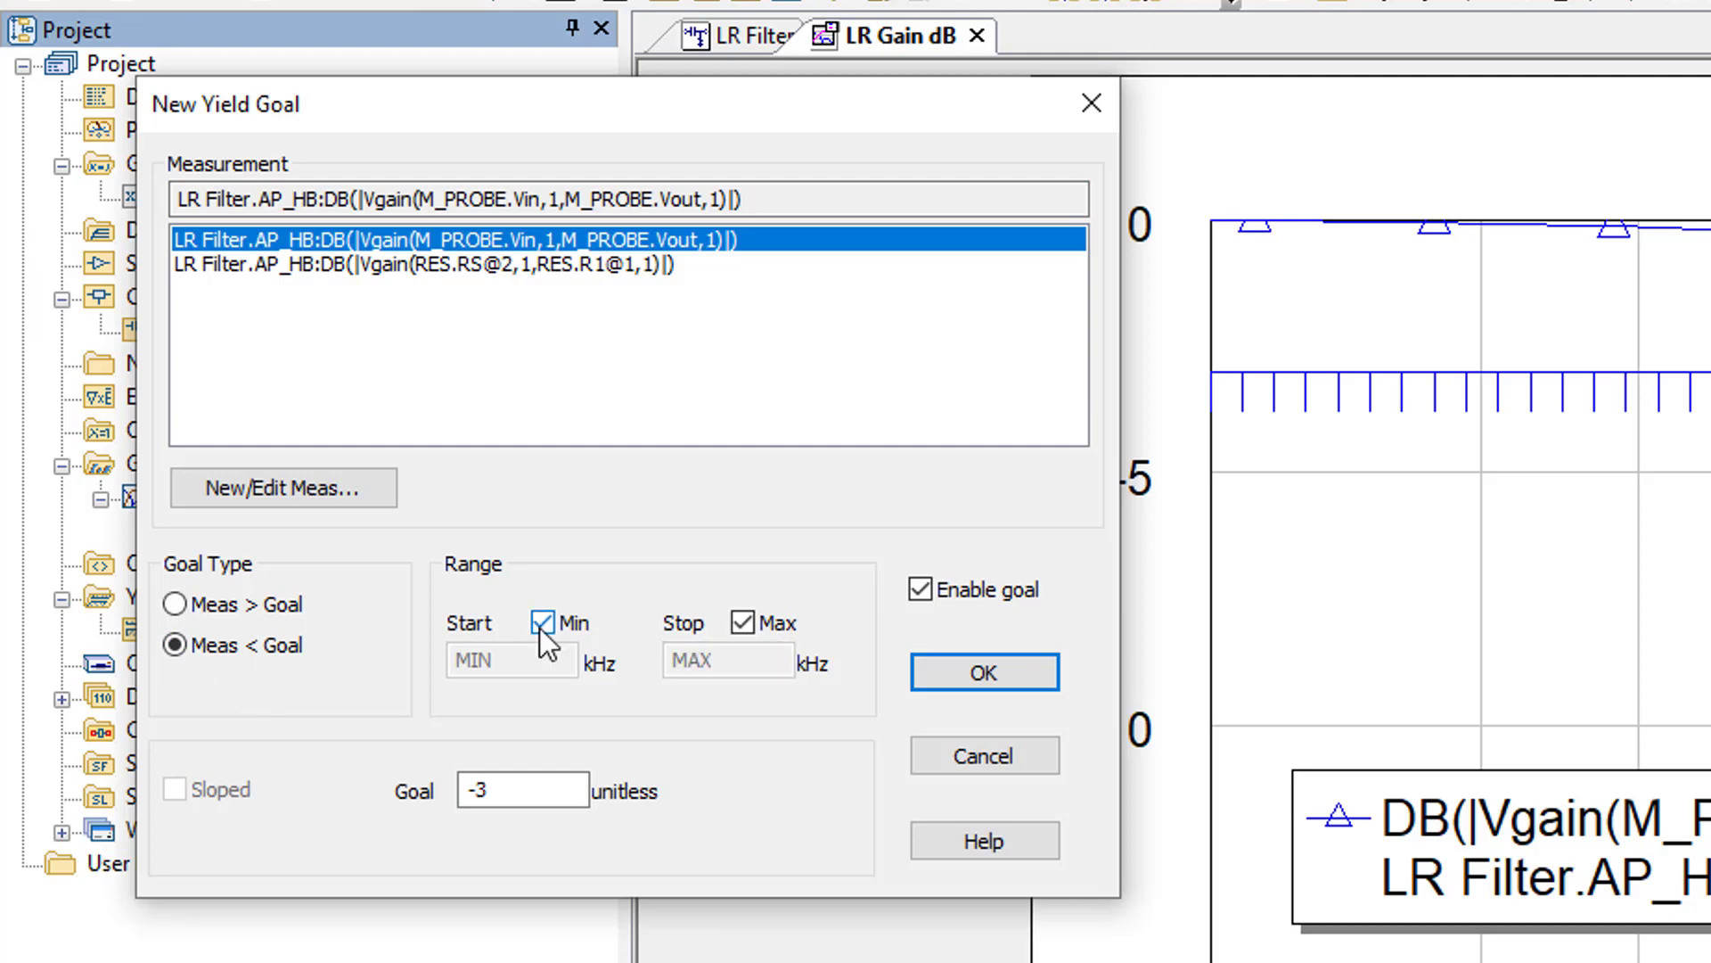
{"action": "left_click", "coordinate": [541, 622]}
{"action": "left_click_drag", "start_coordinate": [508, 660], "coordinate": [413, 656]}
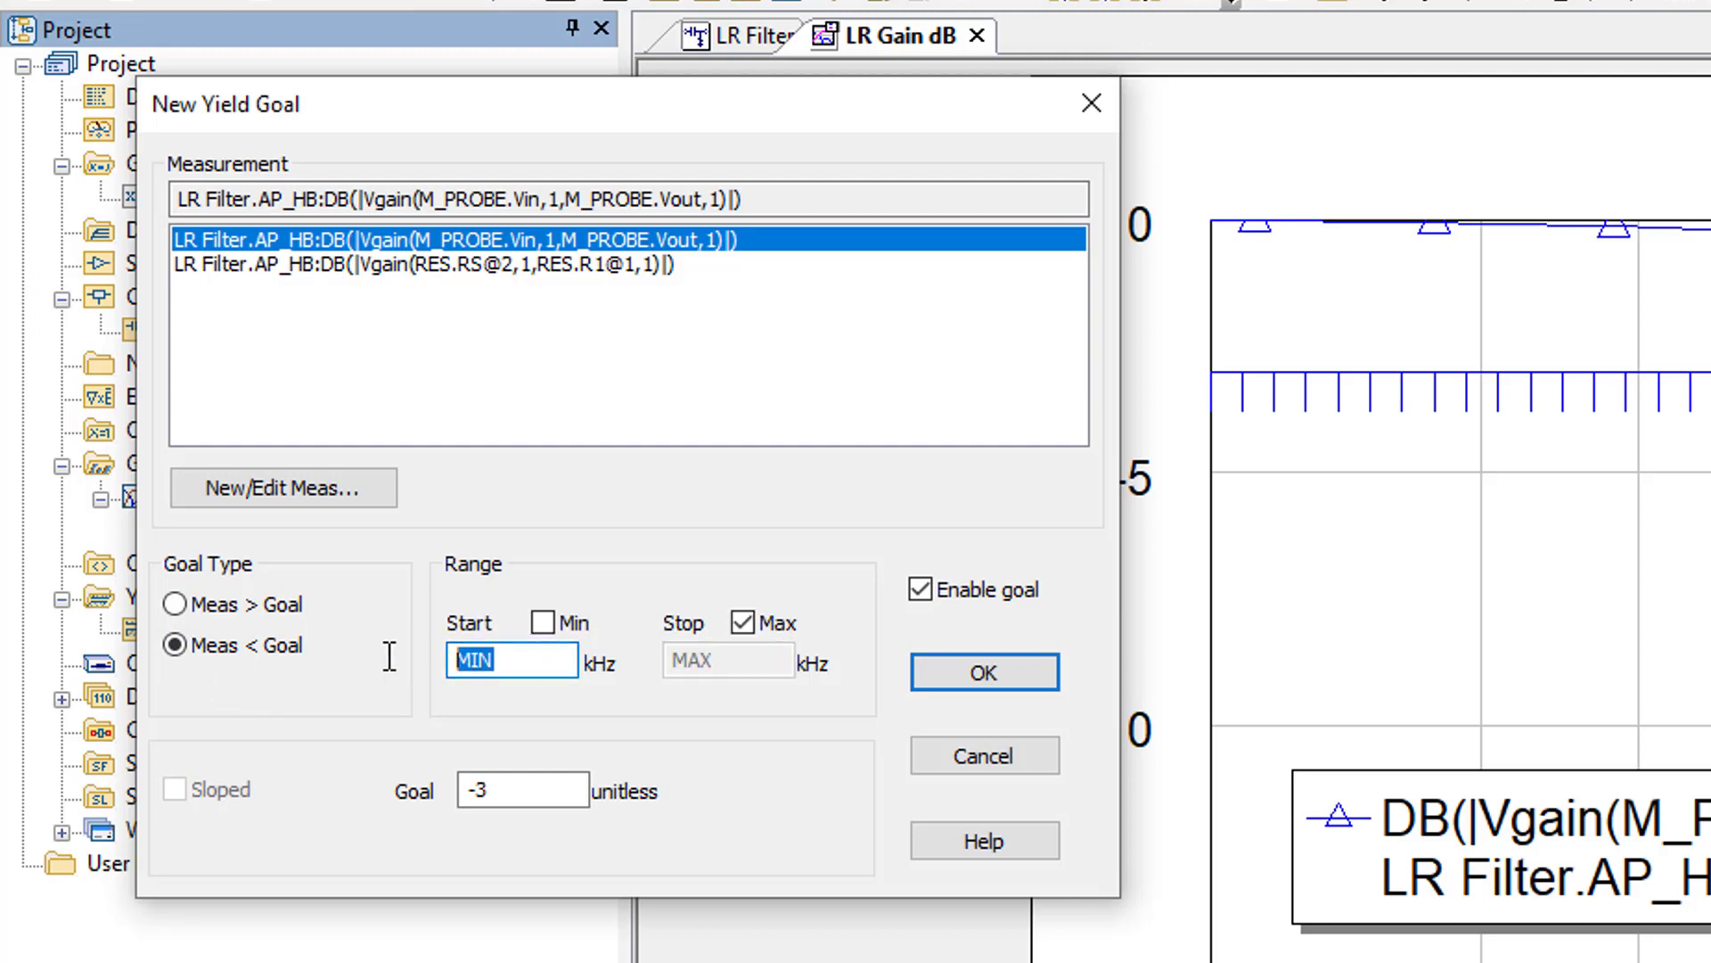
{"action": "type", "text": "17"}
{"action": "left_click", "coordinate": [548, 788]}
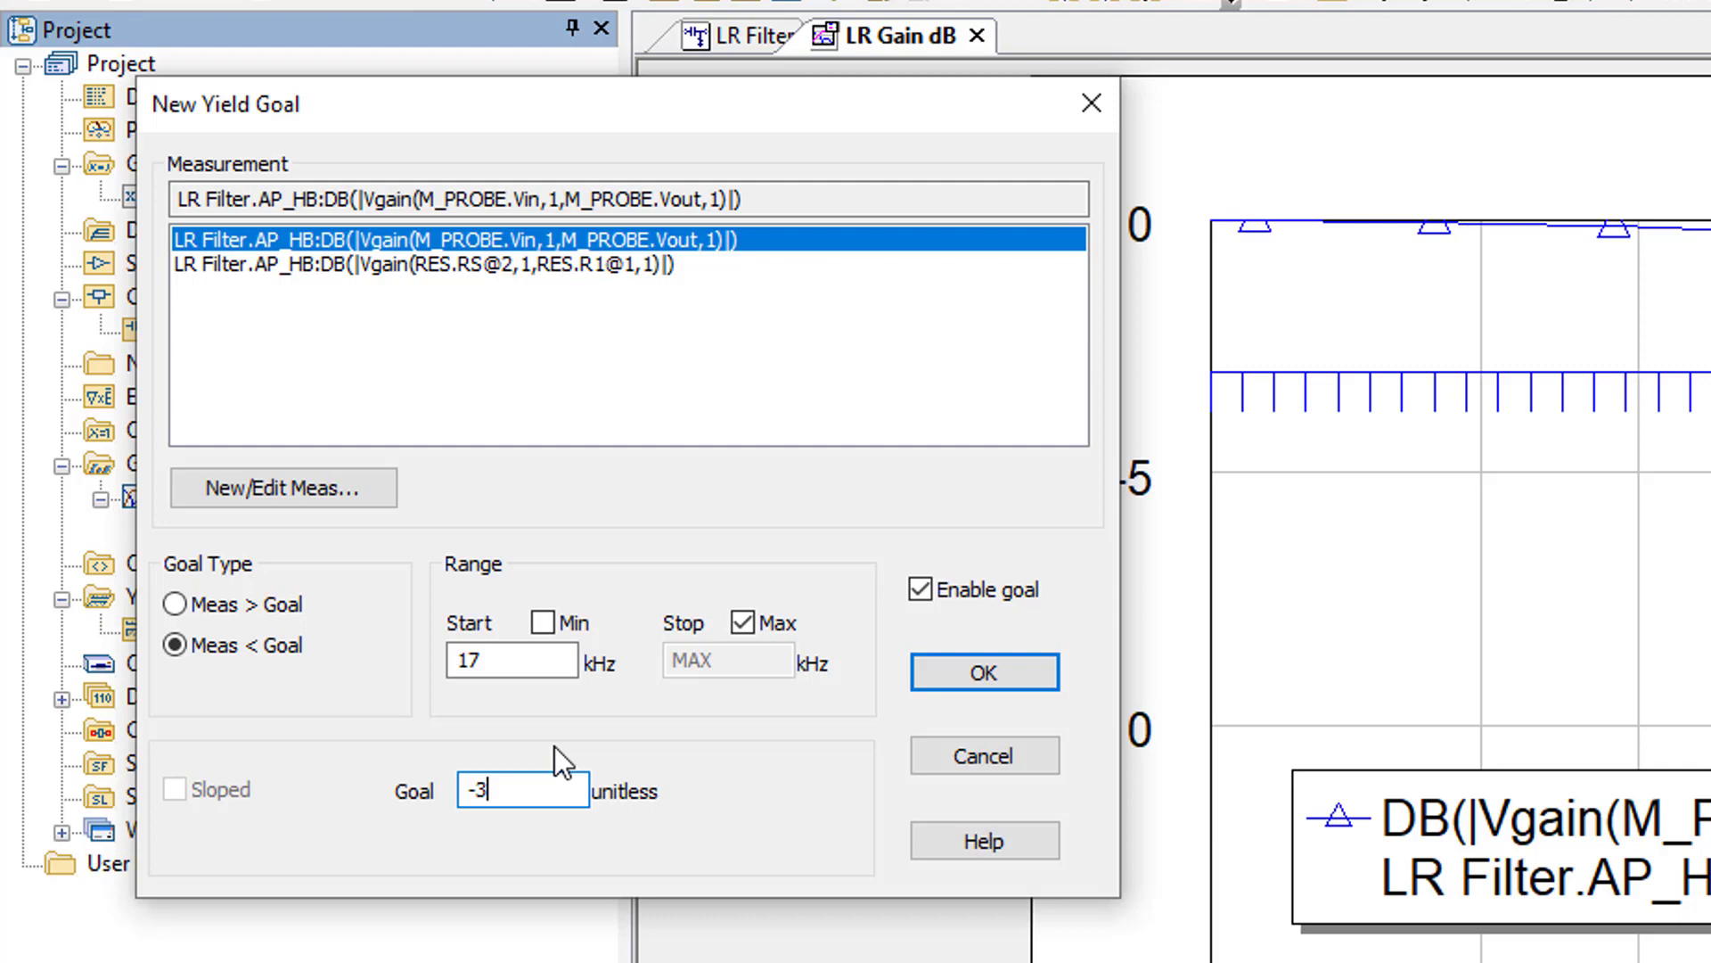
{"action": "left_click", "coordinate": [1036, 681]}
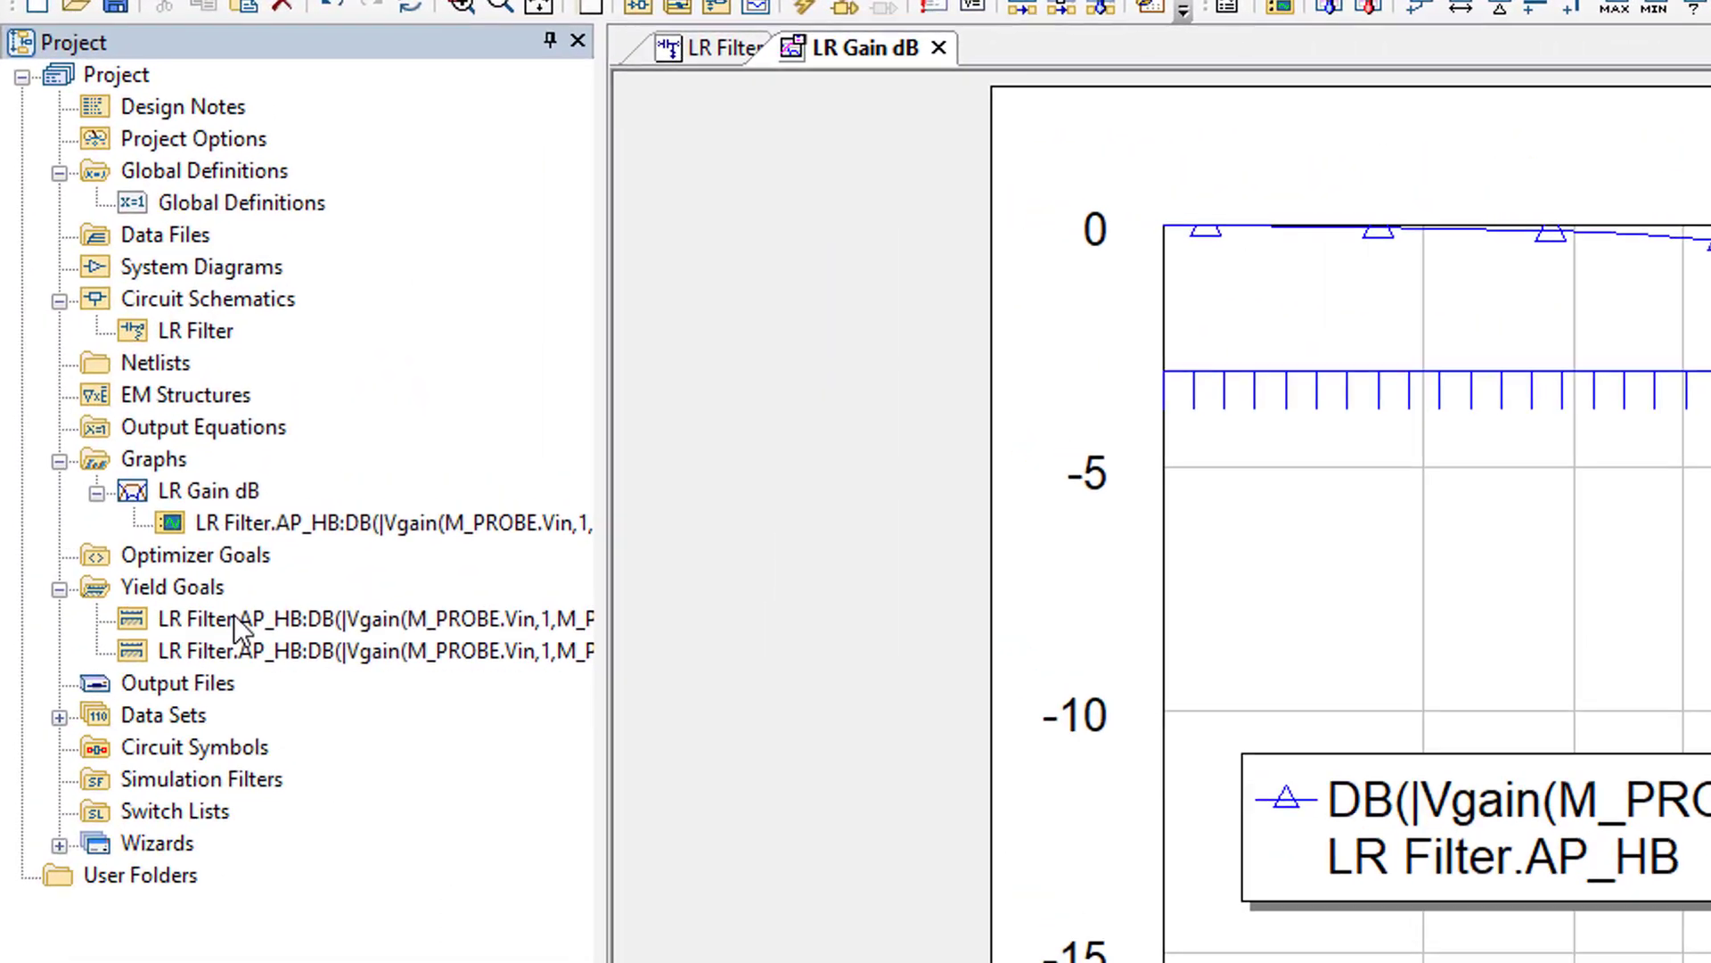
Duplicate the first yield goal with start 30 kHz and goal -6 dB, gain below goal
{"action": "right_click", "coordinate": [169, 443]}
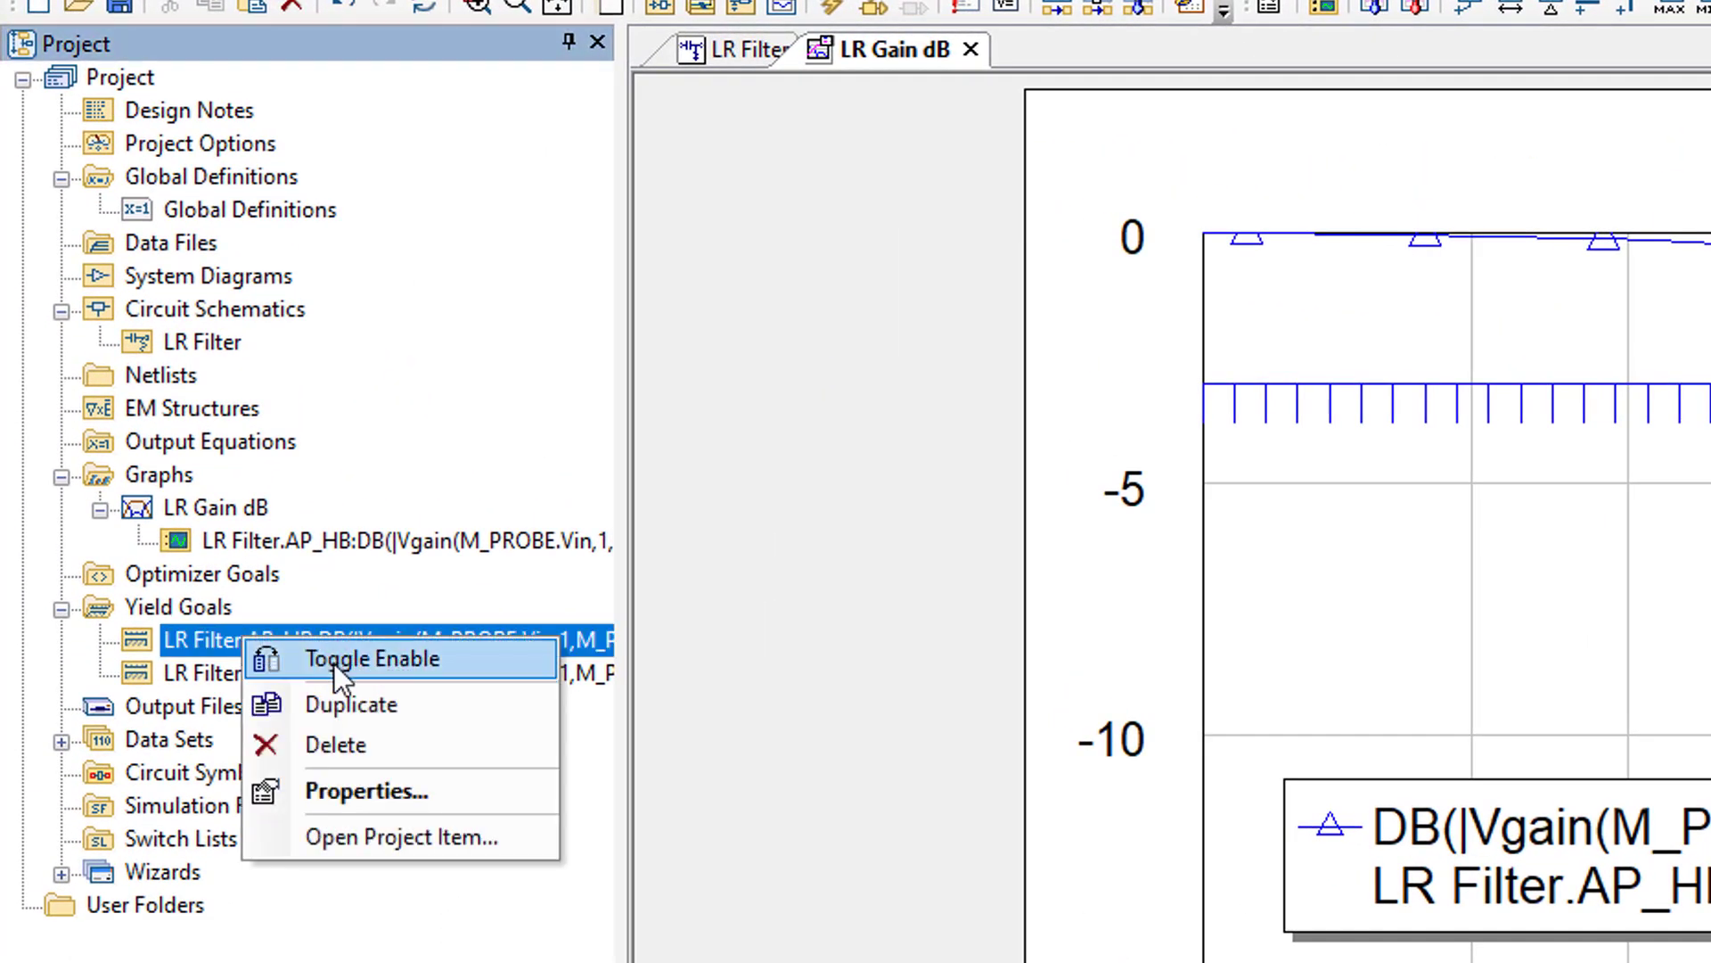
{"action": "left_click", "coordinate": [349, 698]}
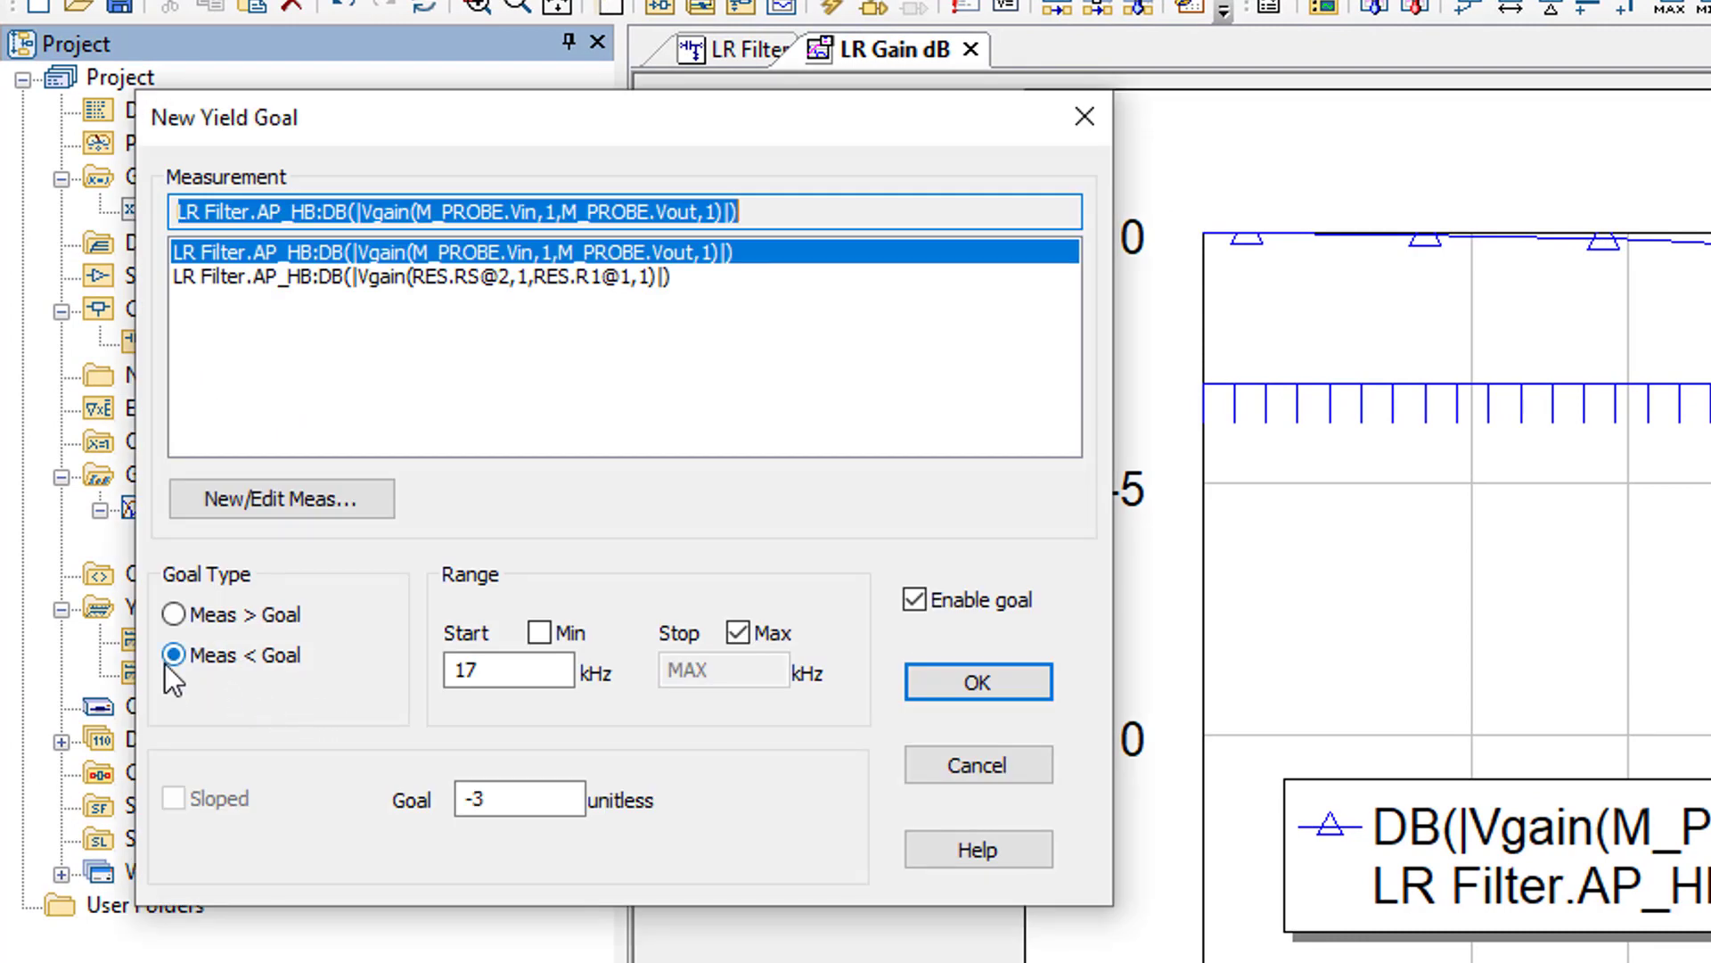
{"action": "double_click", "coordinate": [497, 669]}
{"action": "type", "text": "30"}
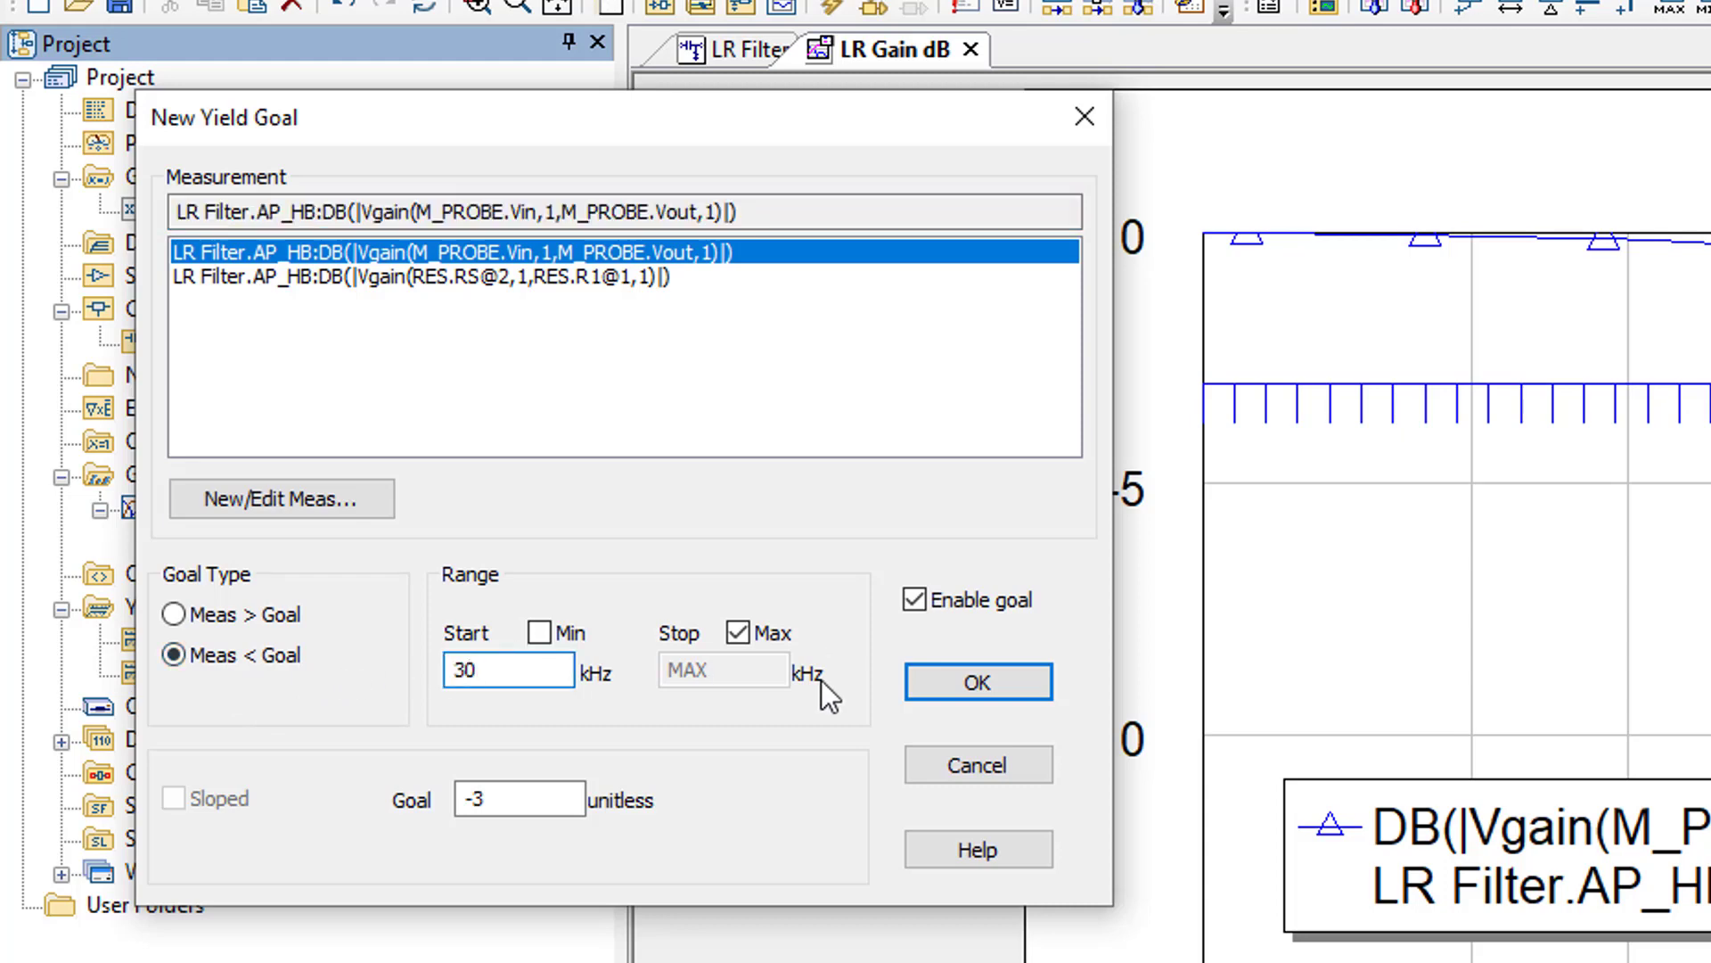
{"action": "left_click", "coordinate": [522, 800]}
{"action": "left_click_drag", "start_coordinate": [523, 802], "coordinate": [436, 807]}
{"action": "type", "text": "-6"}
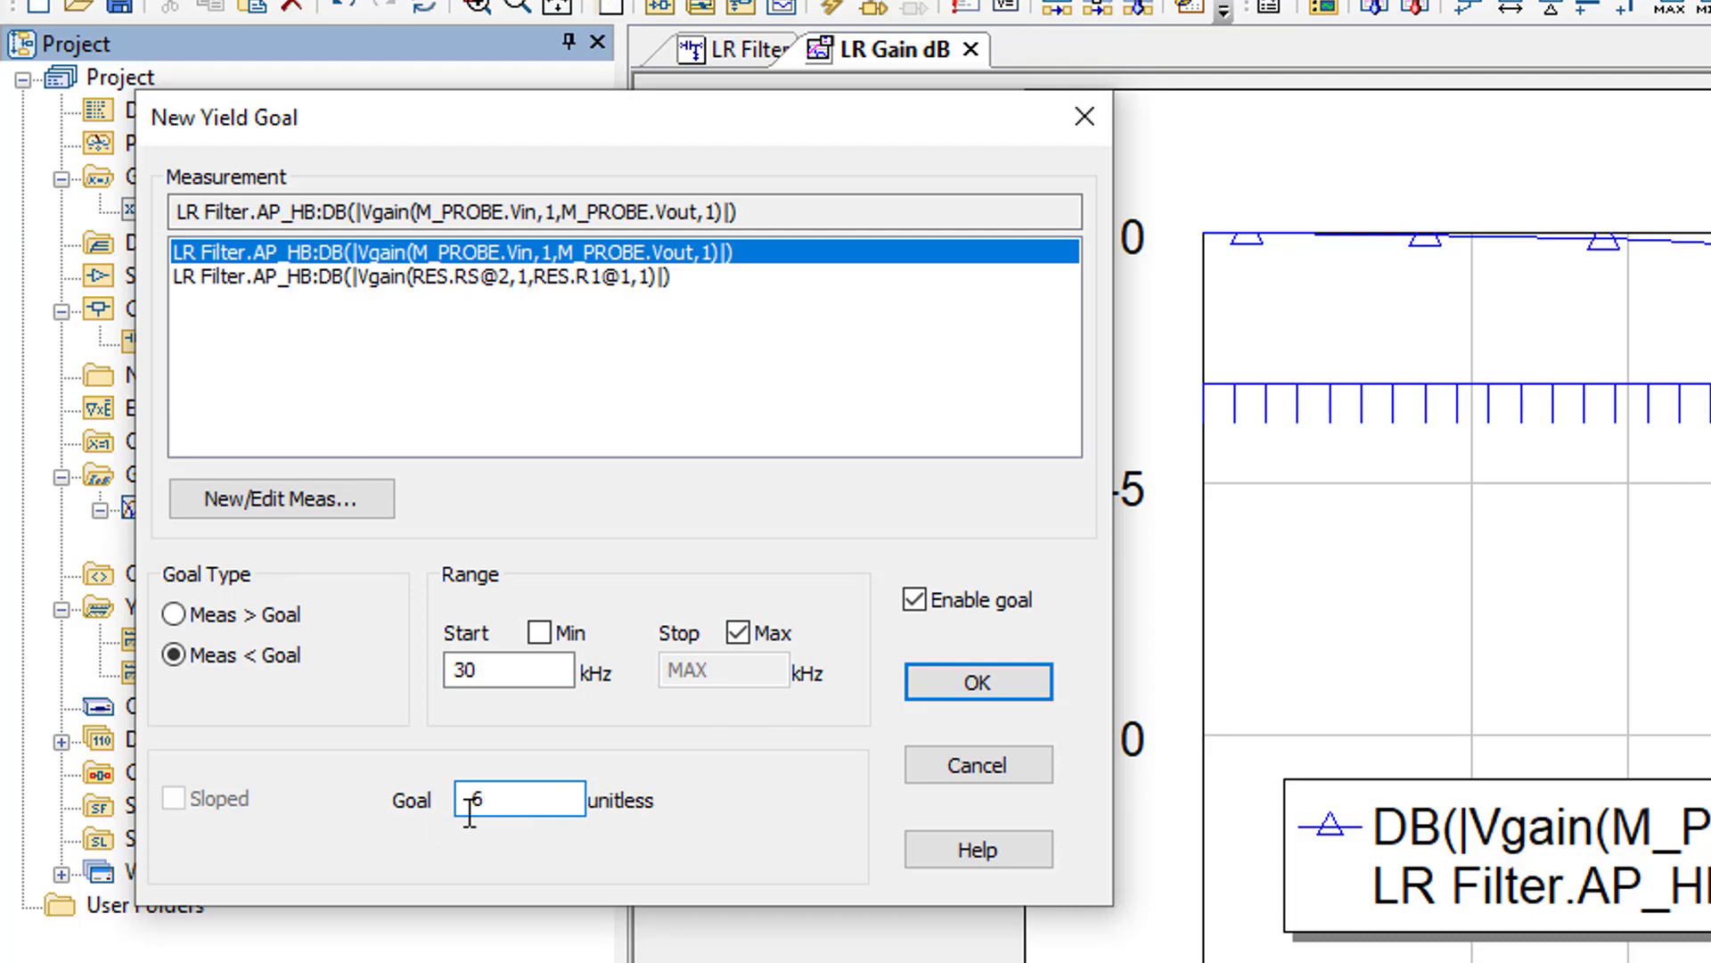
{"action": "left_click", "coordinate": [975, 693]}
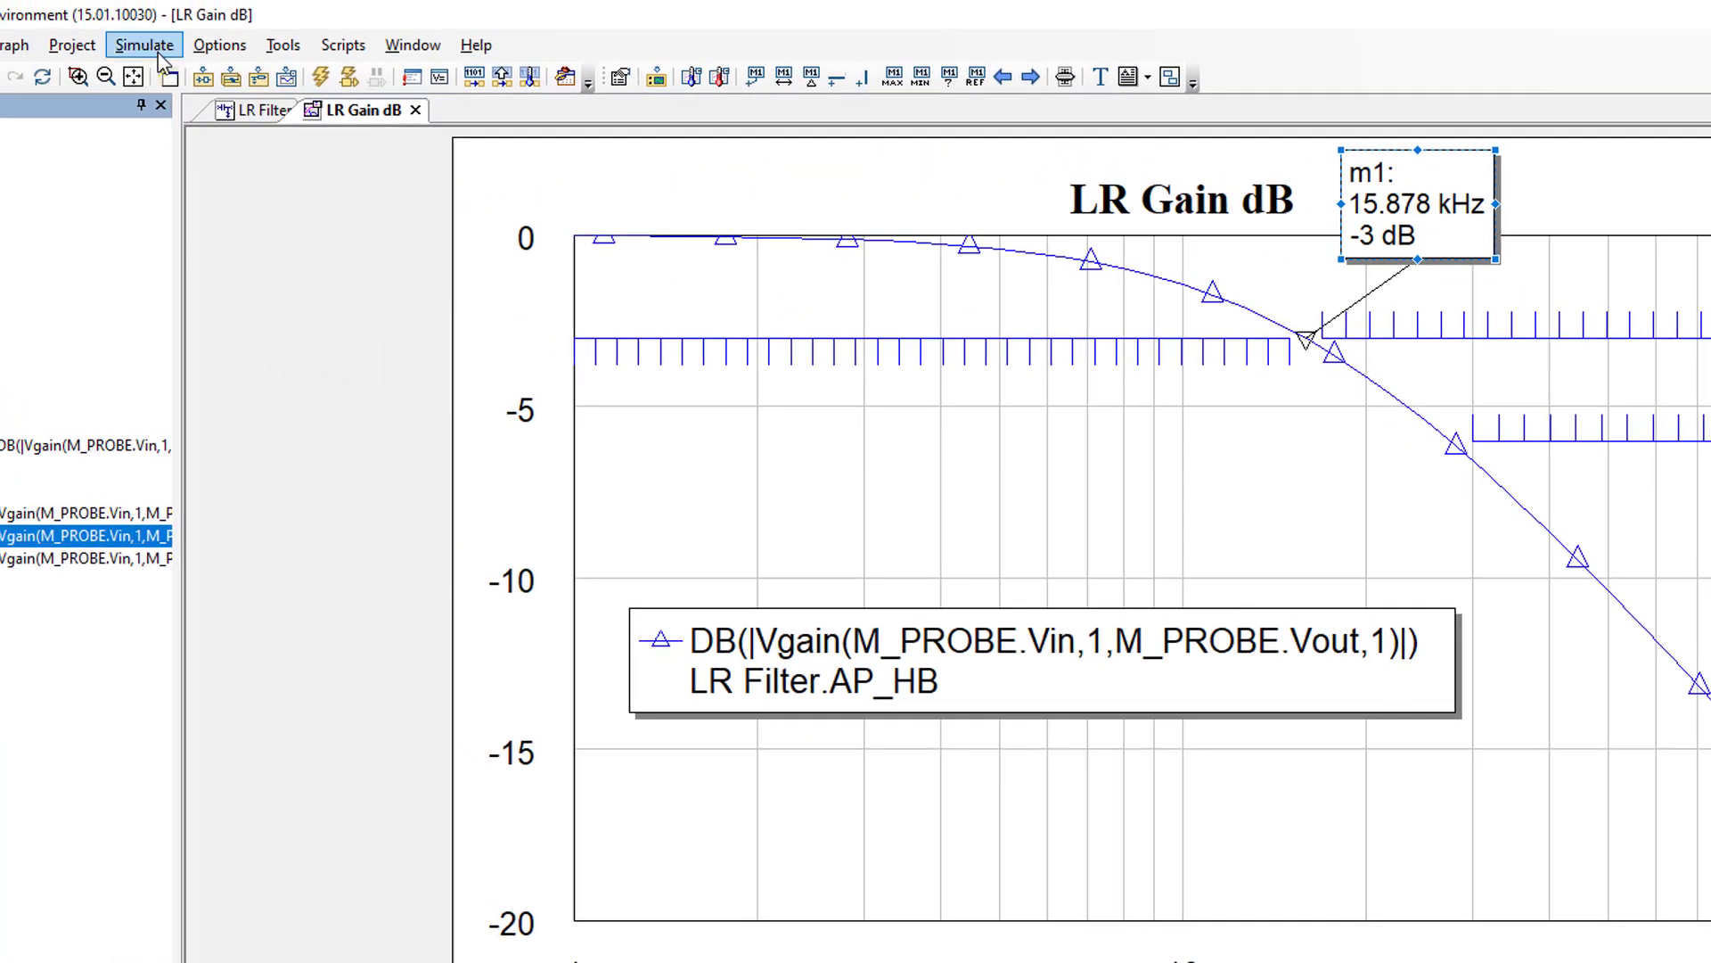
Open Simulate > Yield Analysis and change Maximum Iterations from 5000 to 1000
{"action": "left_click", "coordinate": [145, 45]}
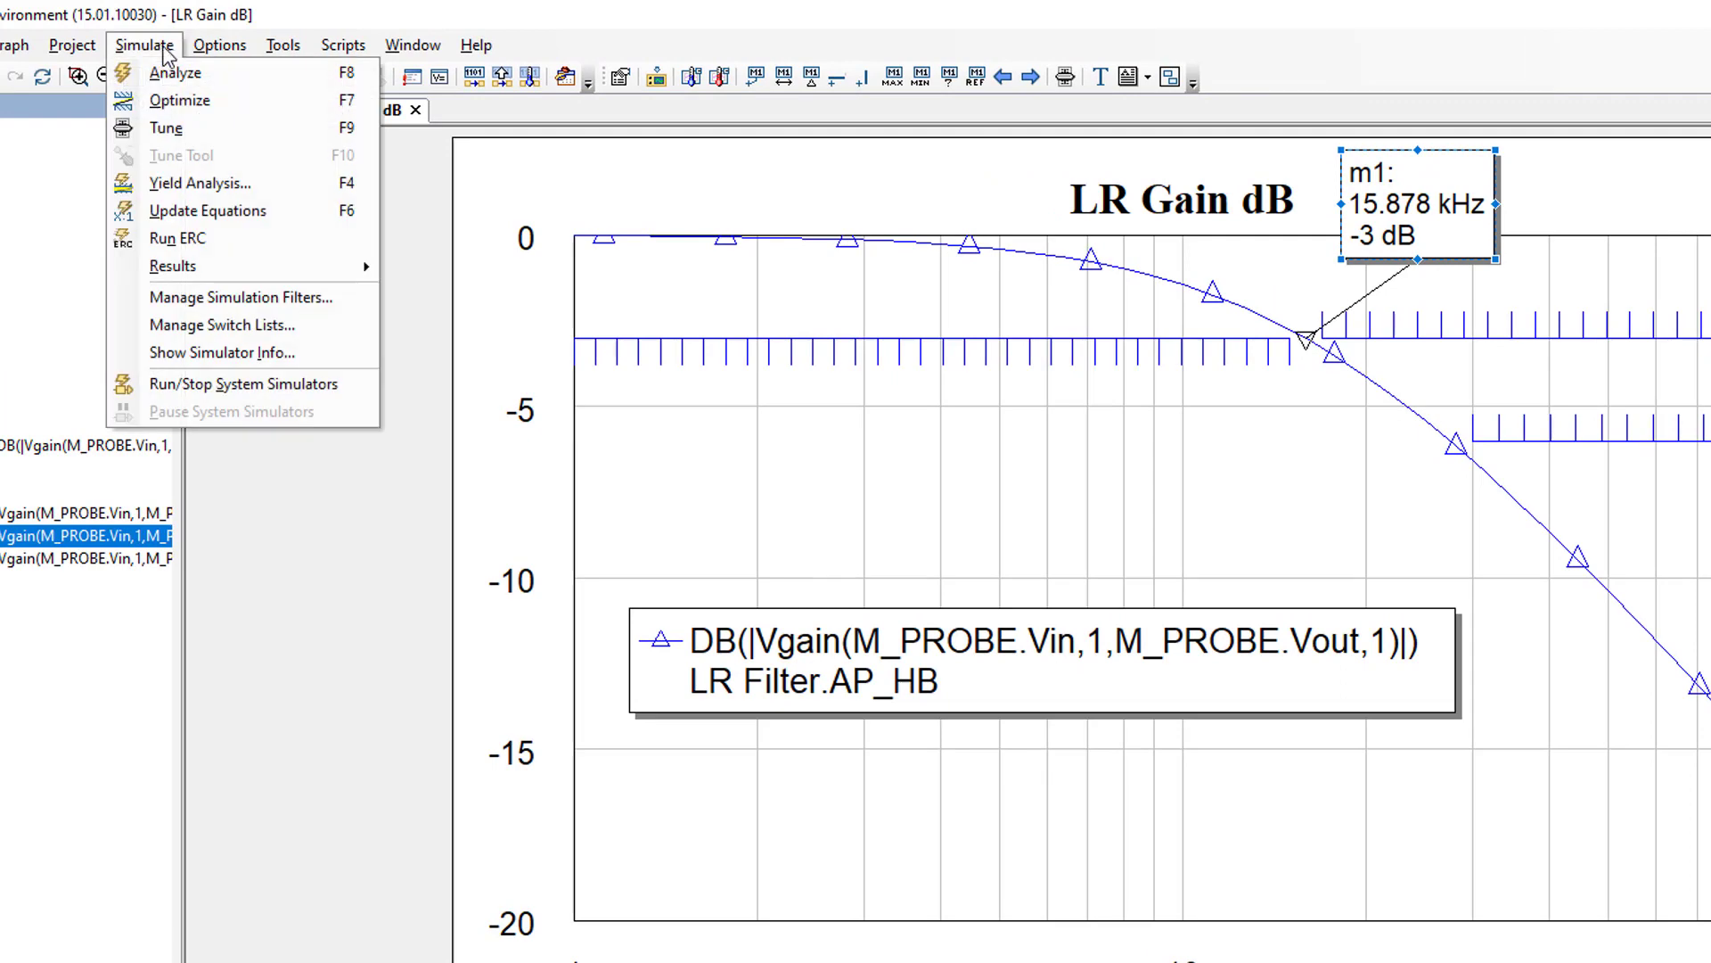
{"action": "left_click", "coordinate": [231, 191]}
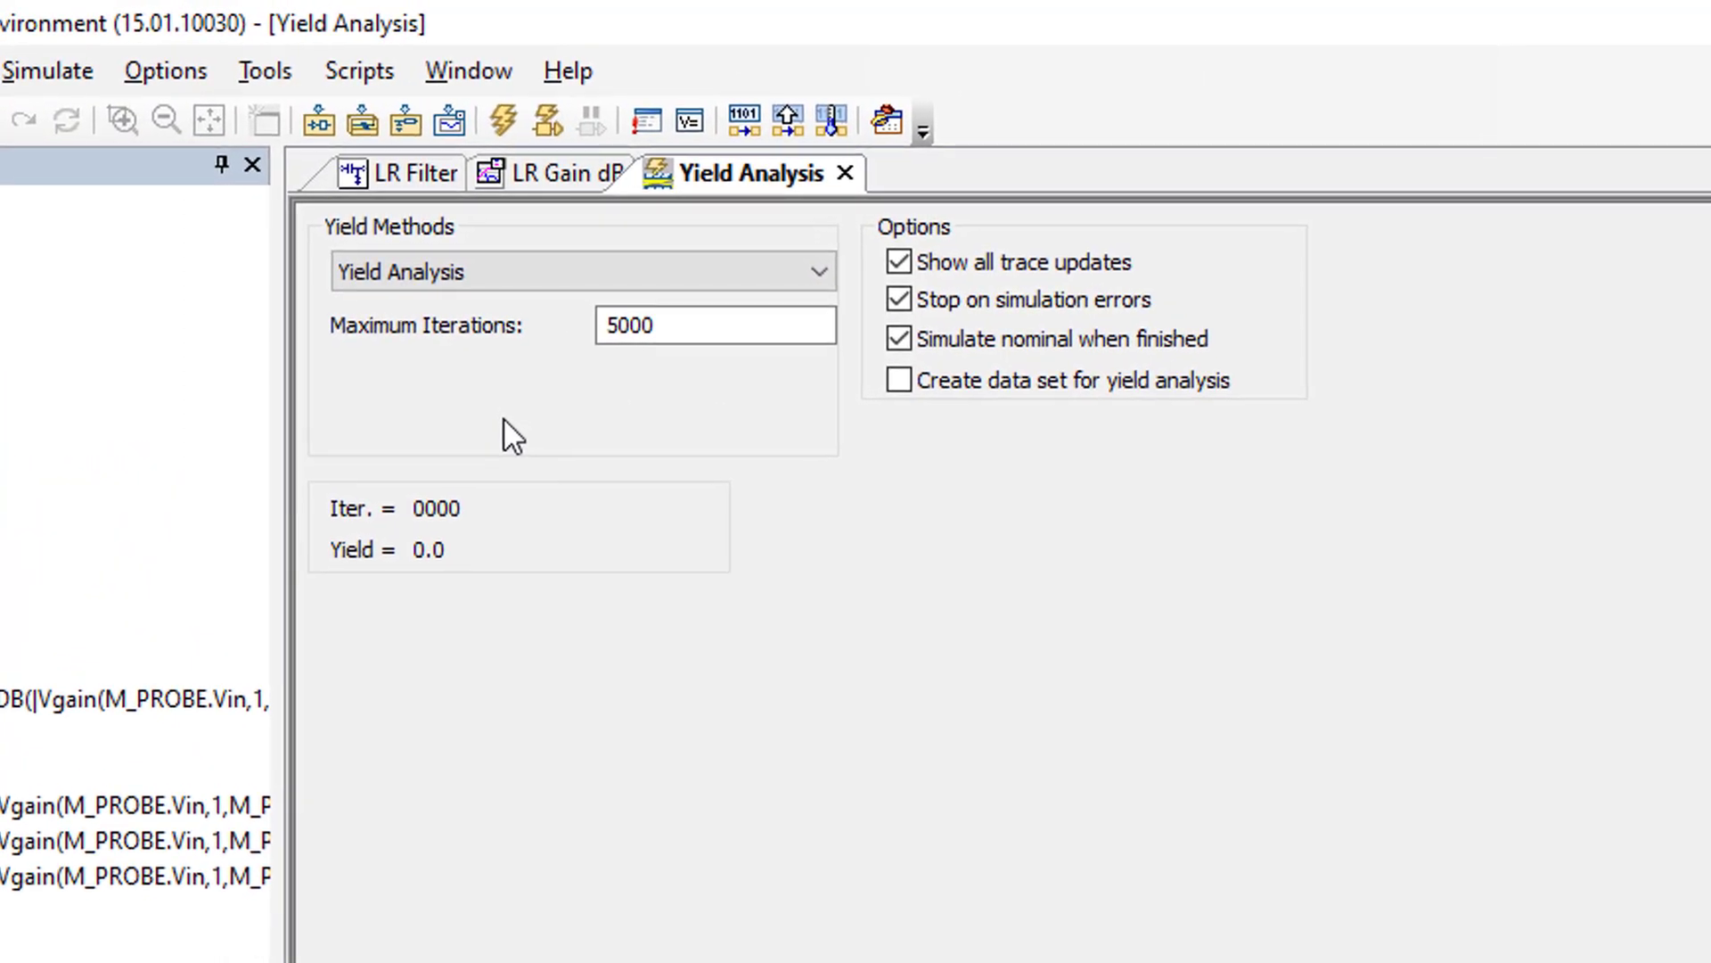
{"action": "double_click", "coordinate": [639, 325]}
{"action": "type", "text": "1000"}
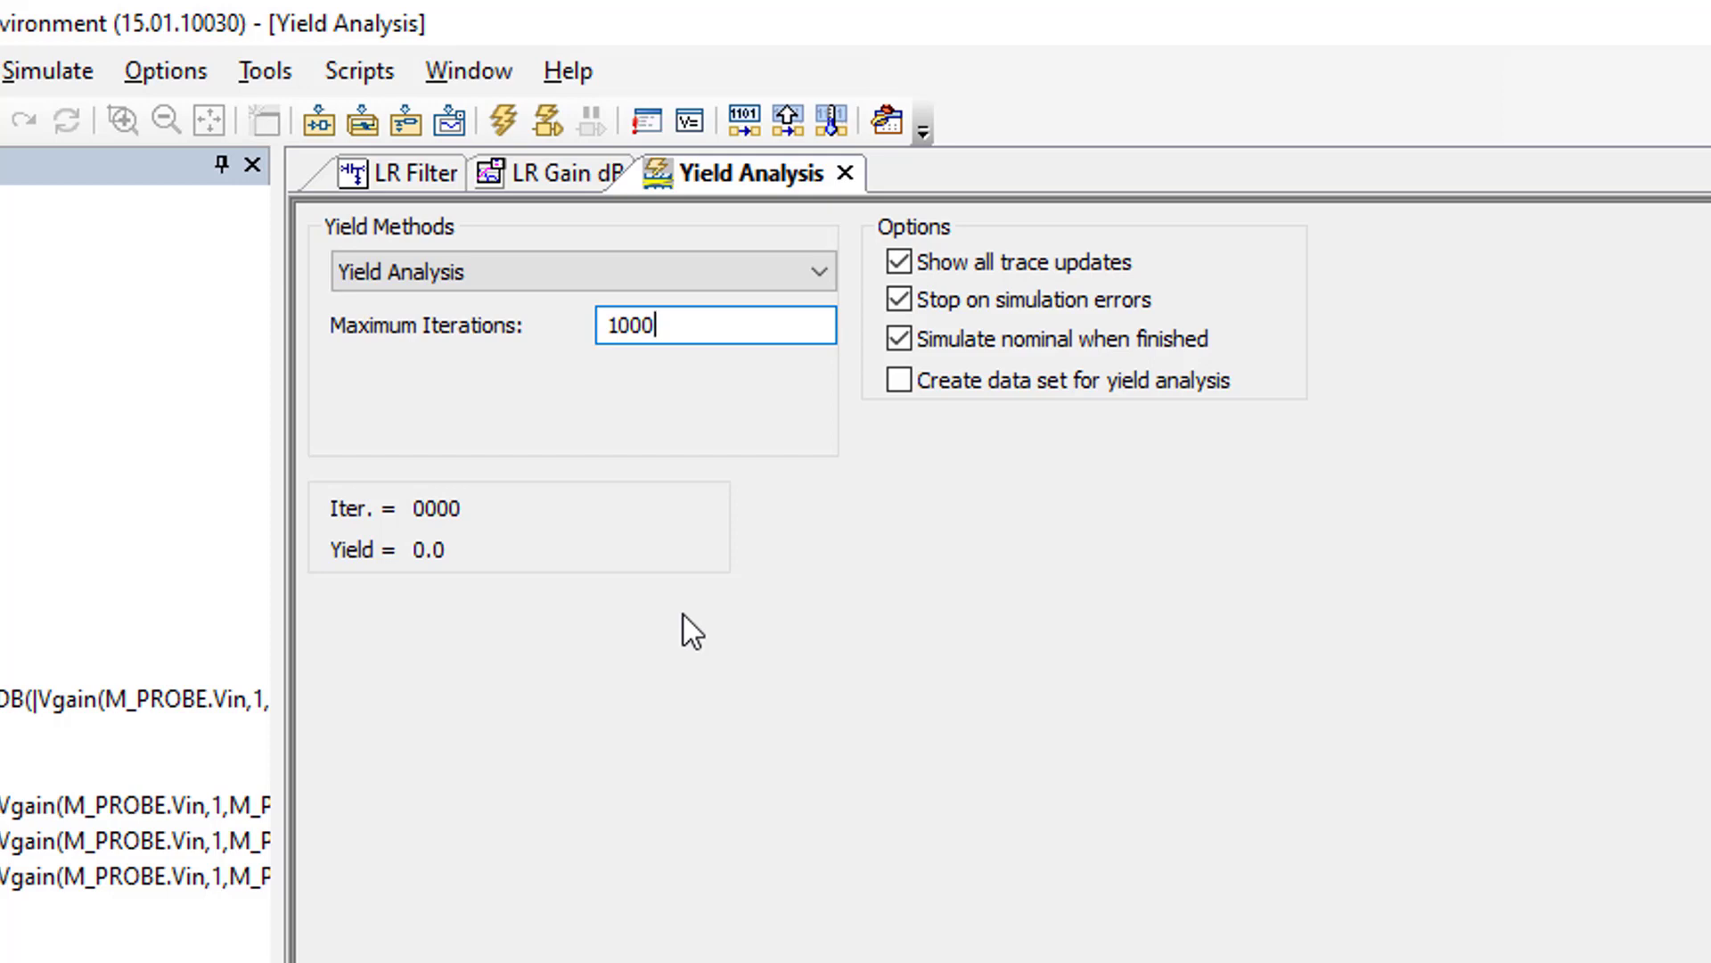
Close the LR Filter schematic and tile the Yield Analysis and LR Gain dB windows vertically
{"action": "left_click", "coordinate": [406, 174]}
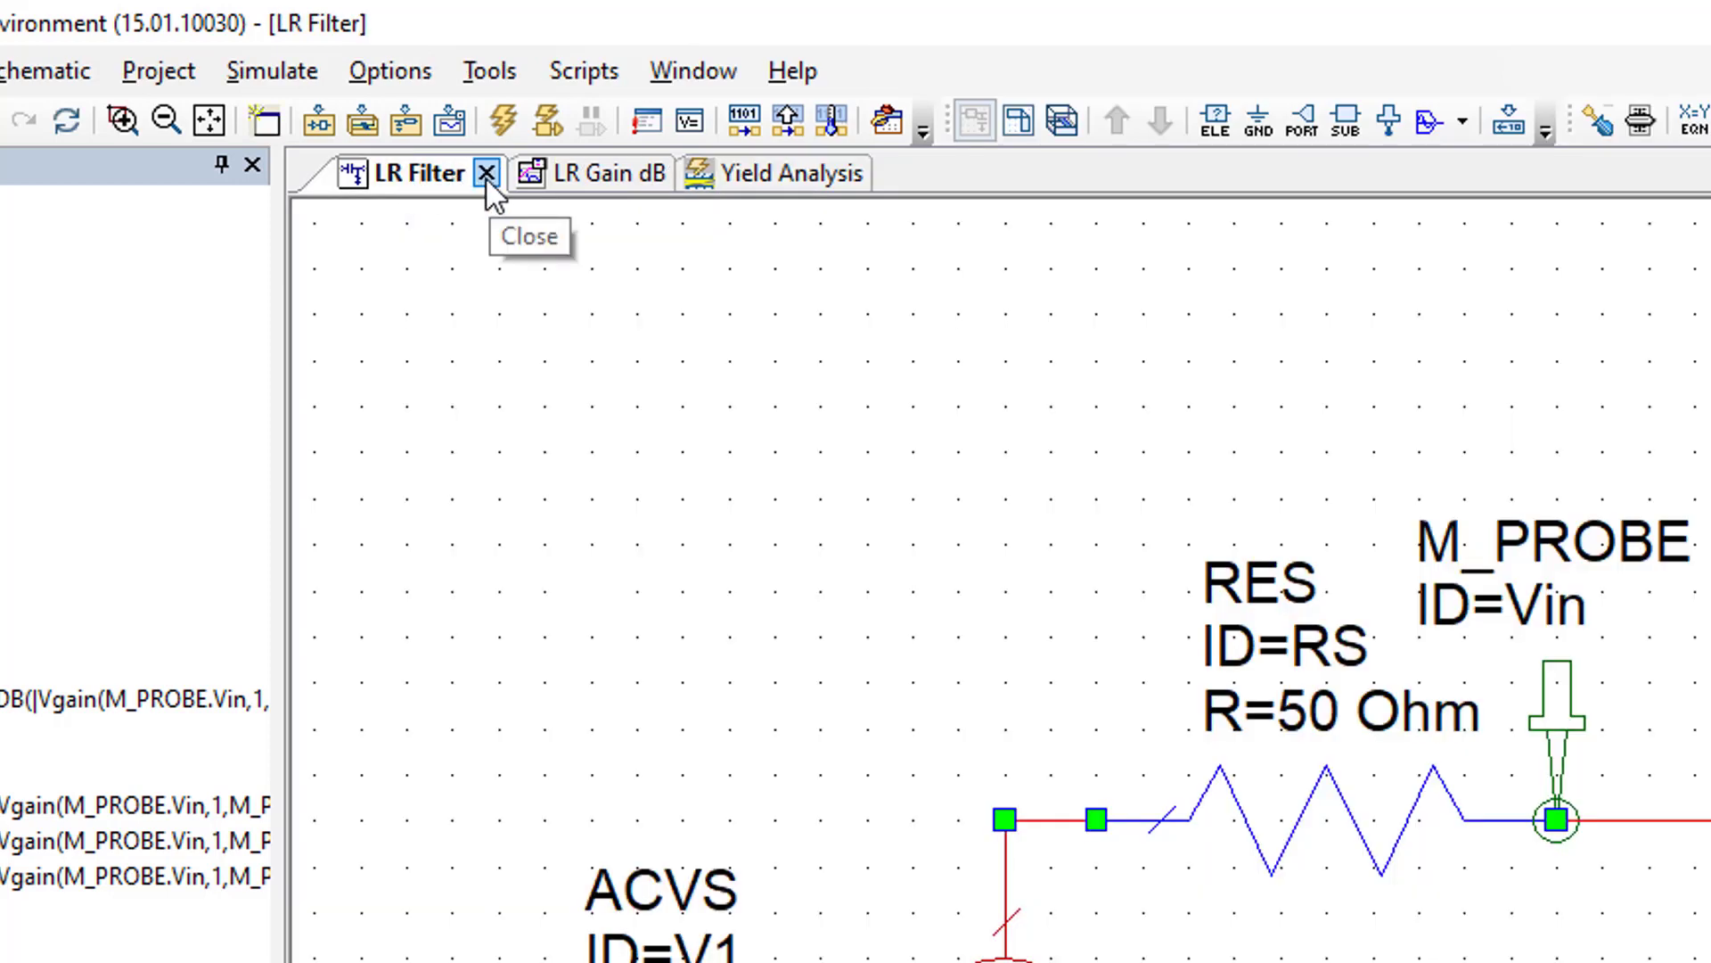
{"action": "left_click", "coordinate": [486, 173]}
{"action": "left_click", "coordinate": [414, 173]}
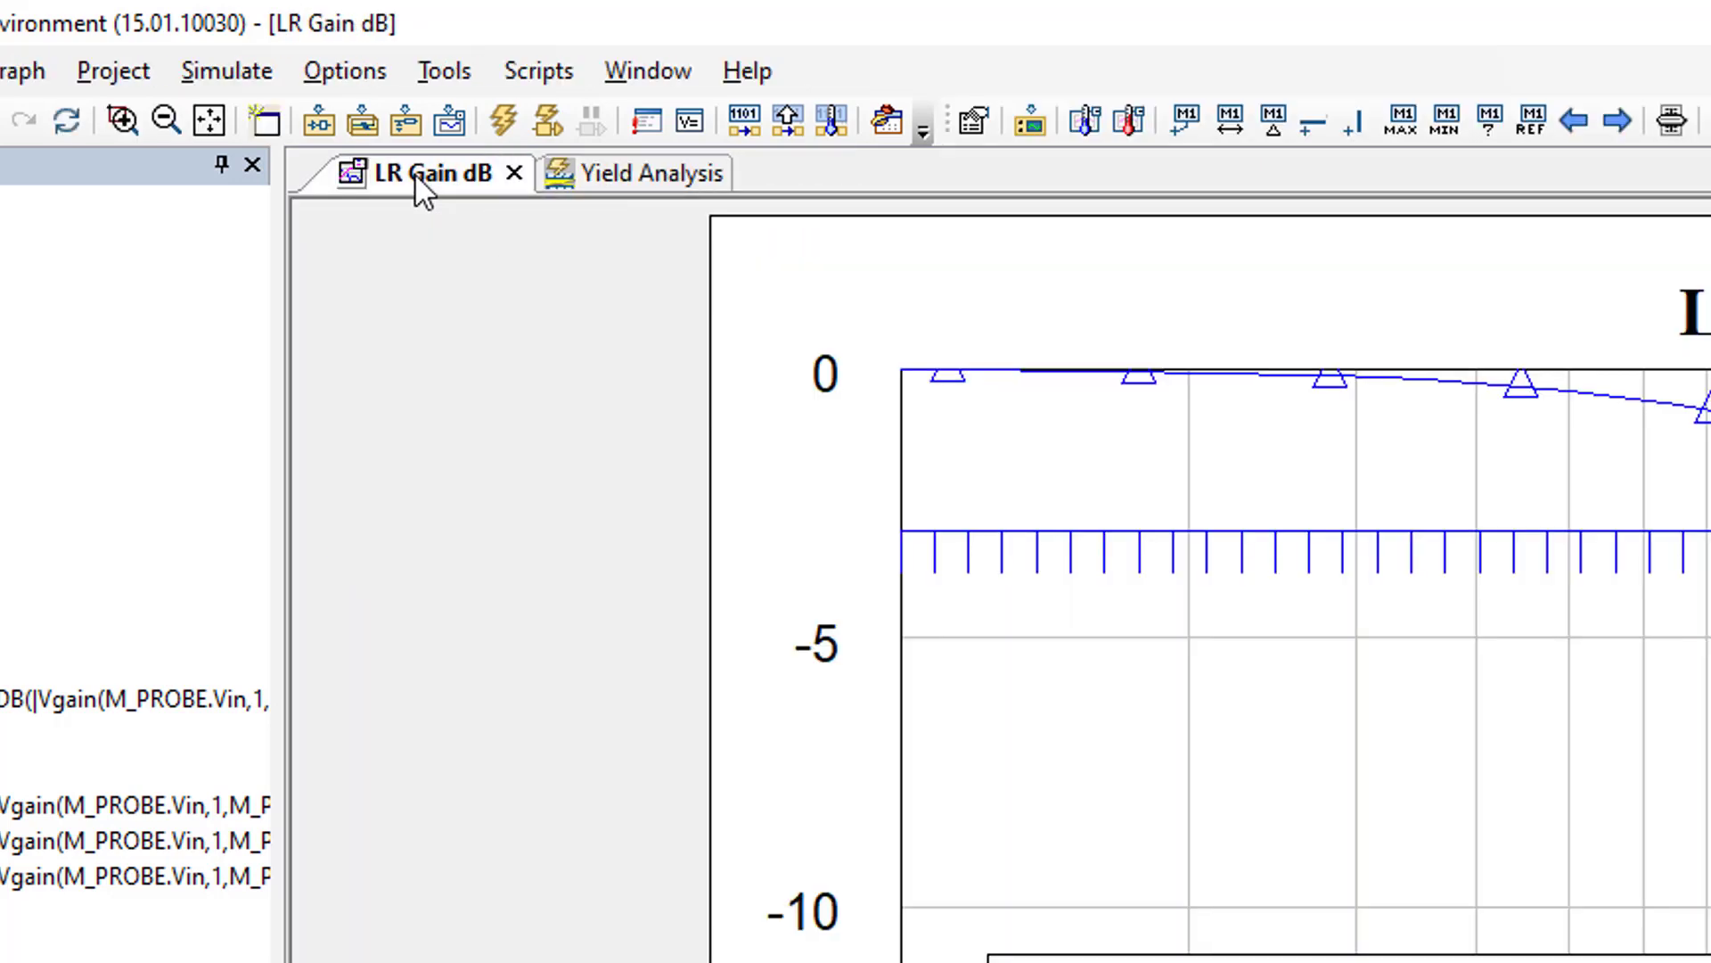
{"action": "left_click", "coordinate": [592, 171]}
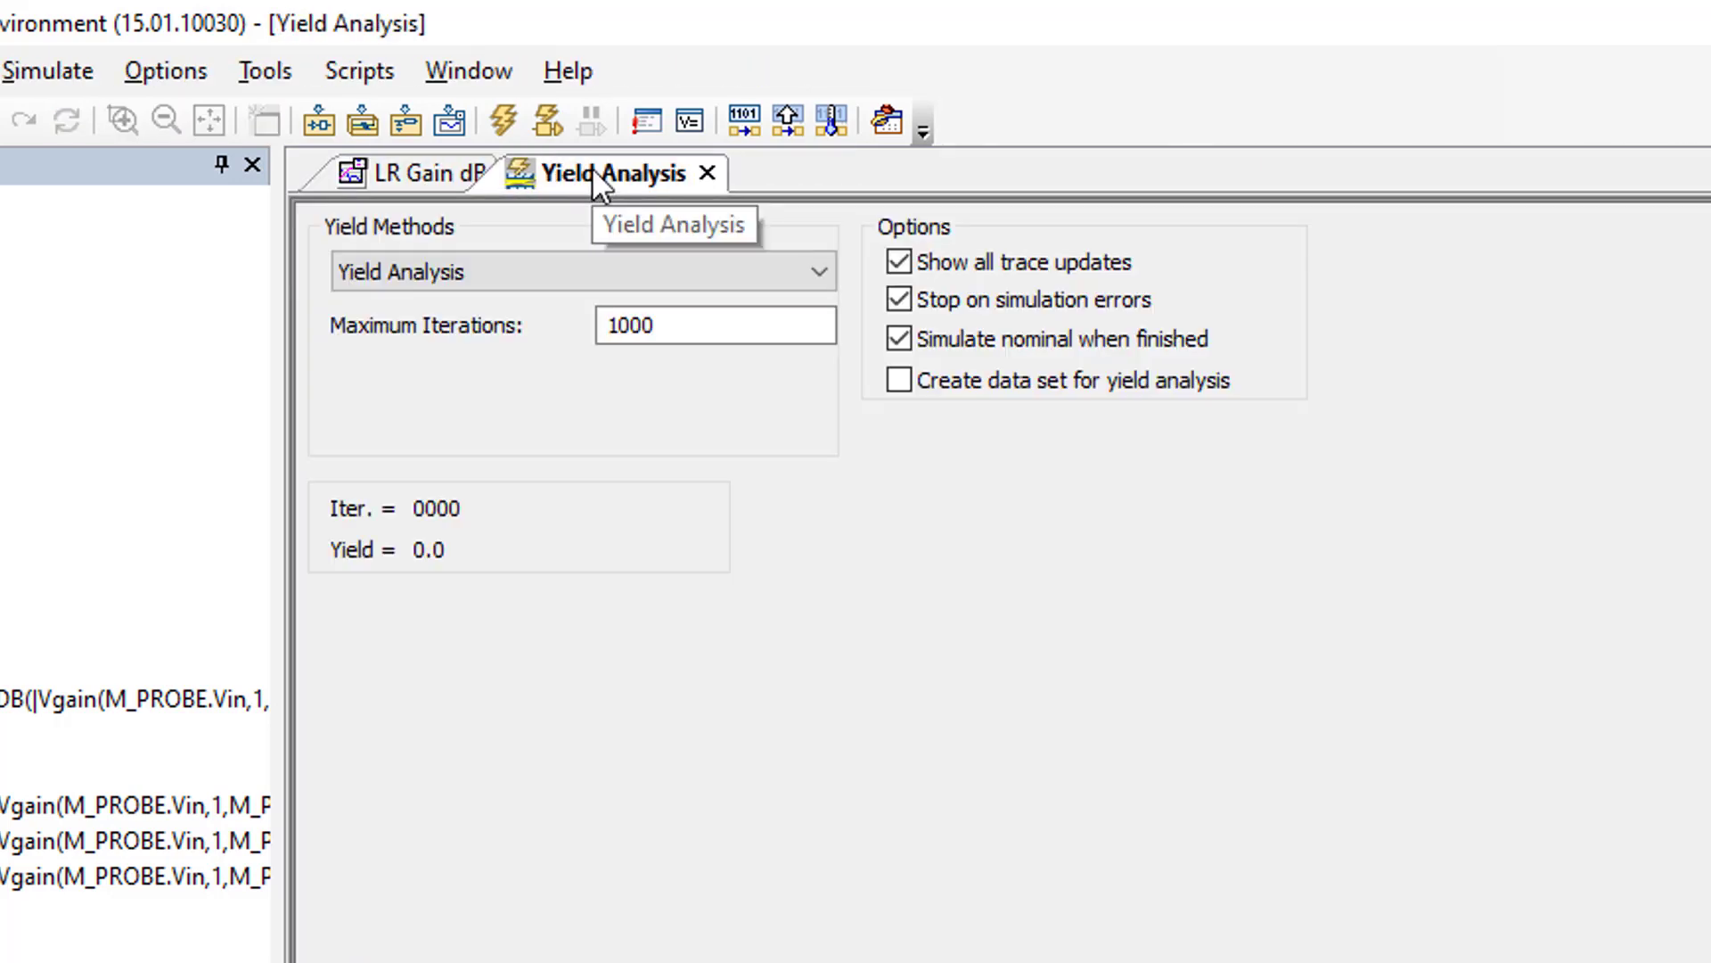
{"action": "left_click", "coordinate": [474, 78]}
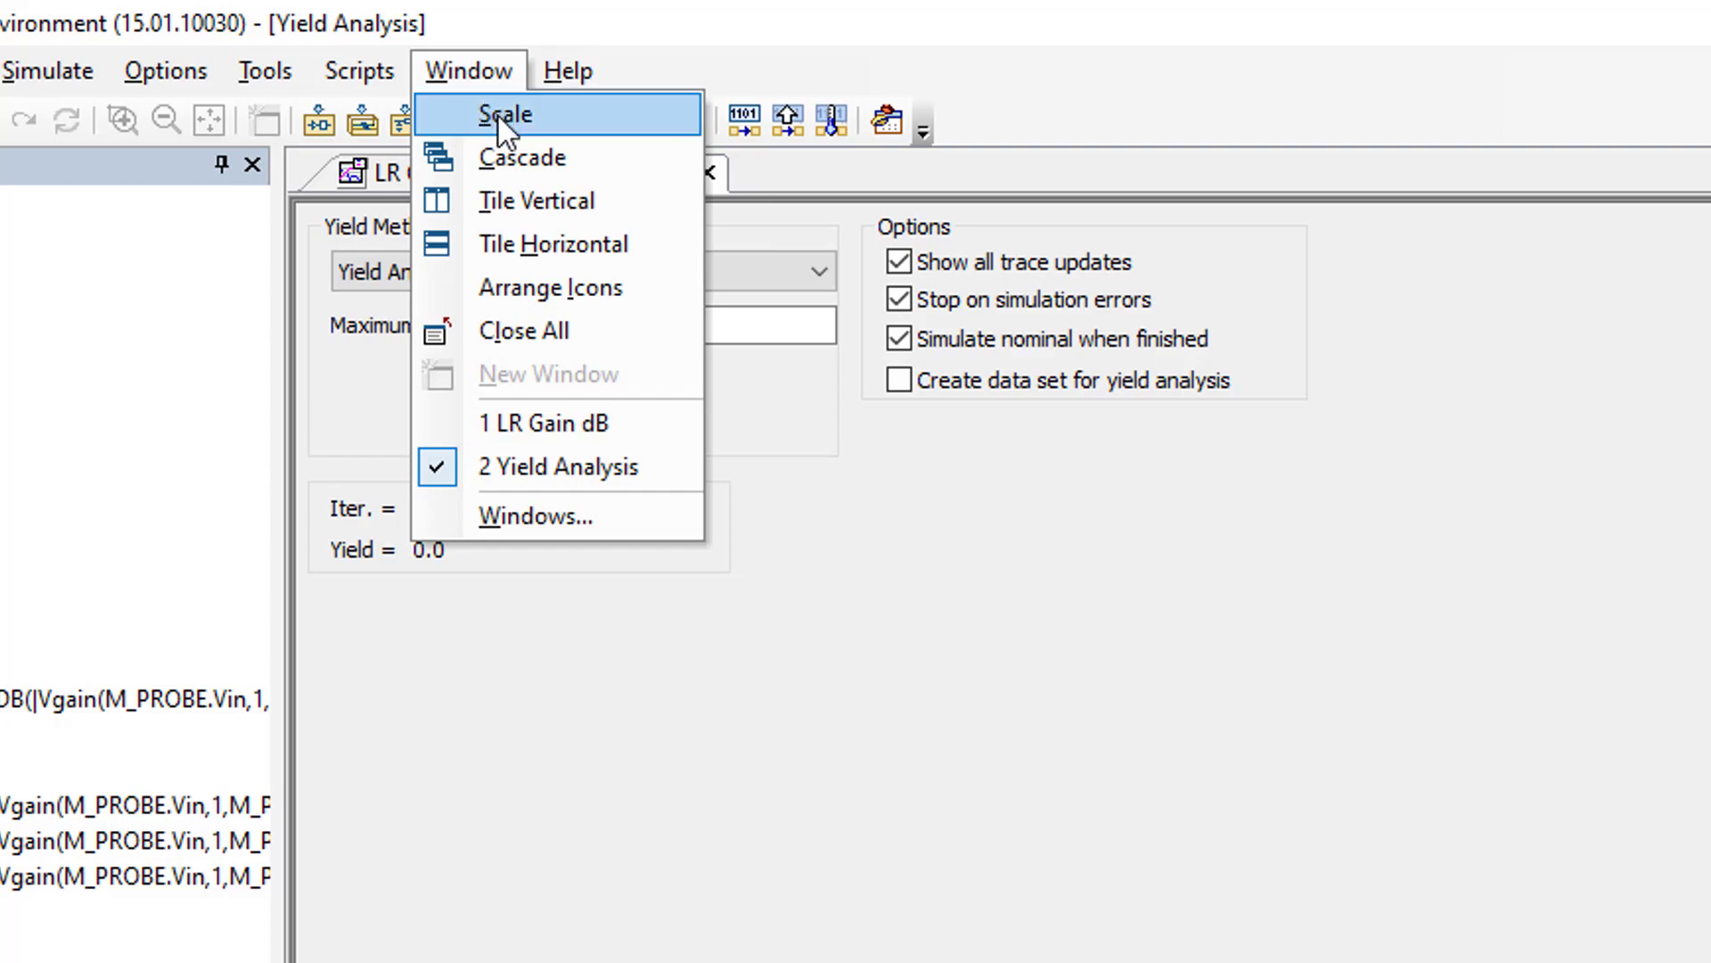
{"action": "left_click", "coordinate": [514, 192]}
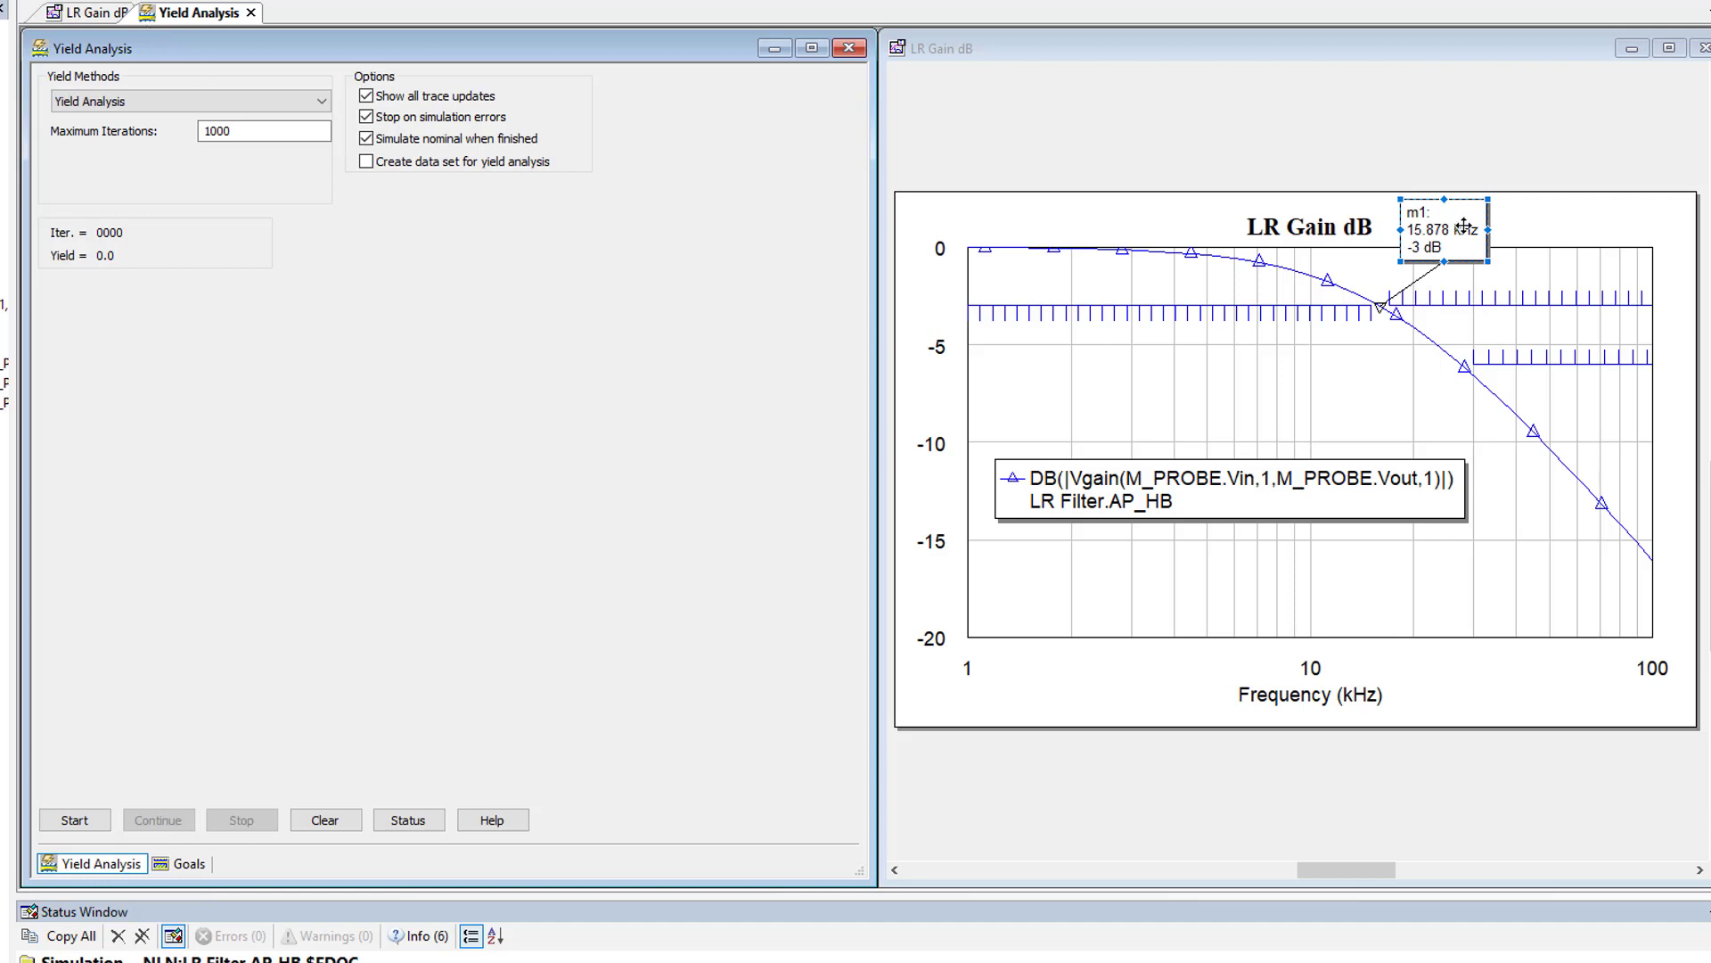
{"action": "left_click", "coordinate": [1465, 225]}
{"action": "key", "text": "Delete"}
Start the yield analysis and let it finish 1001 iterations at 70.1 +/- 2.9 yield
{"action": "left_click", "coordinate": [76, 829]}
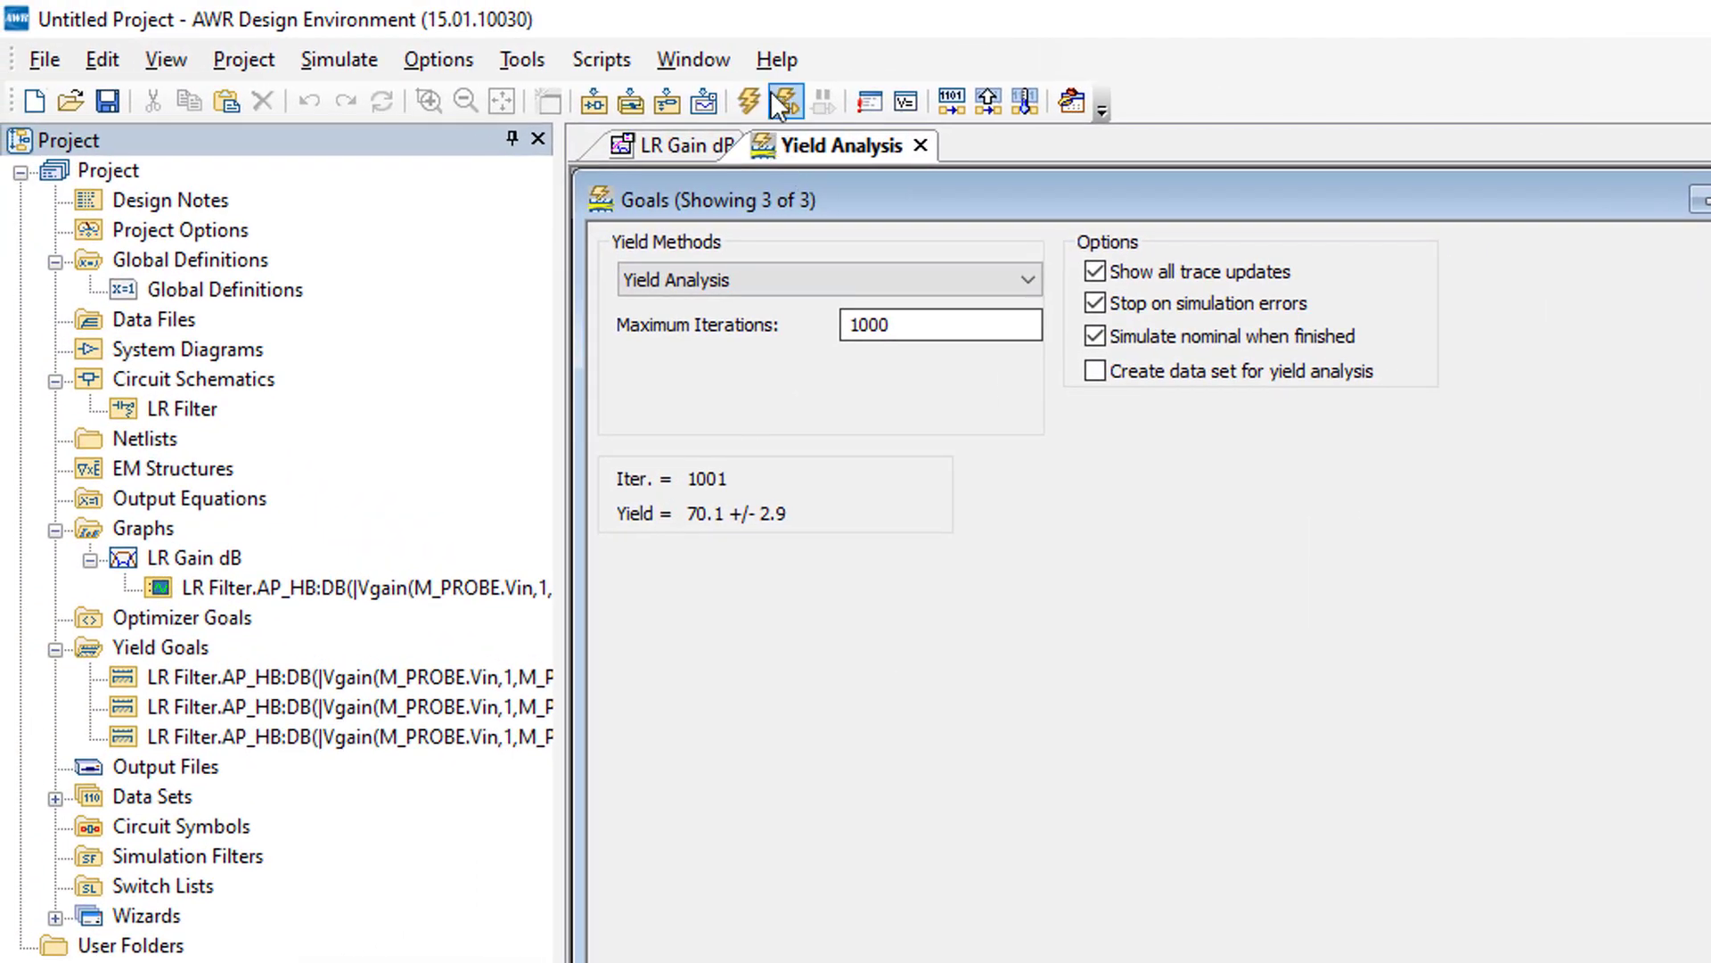
Search the help index for 'yield' and display the 2.7 Yield Analysis topic
{"action": "left_click", "coordinate": [777, 62]}
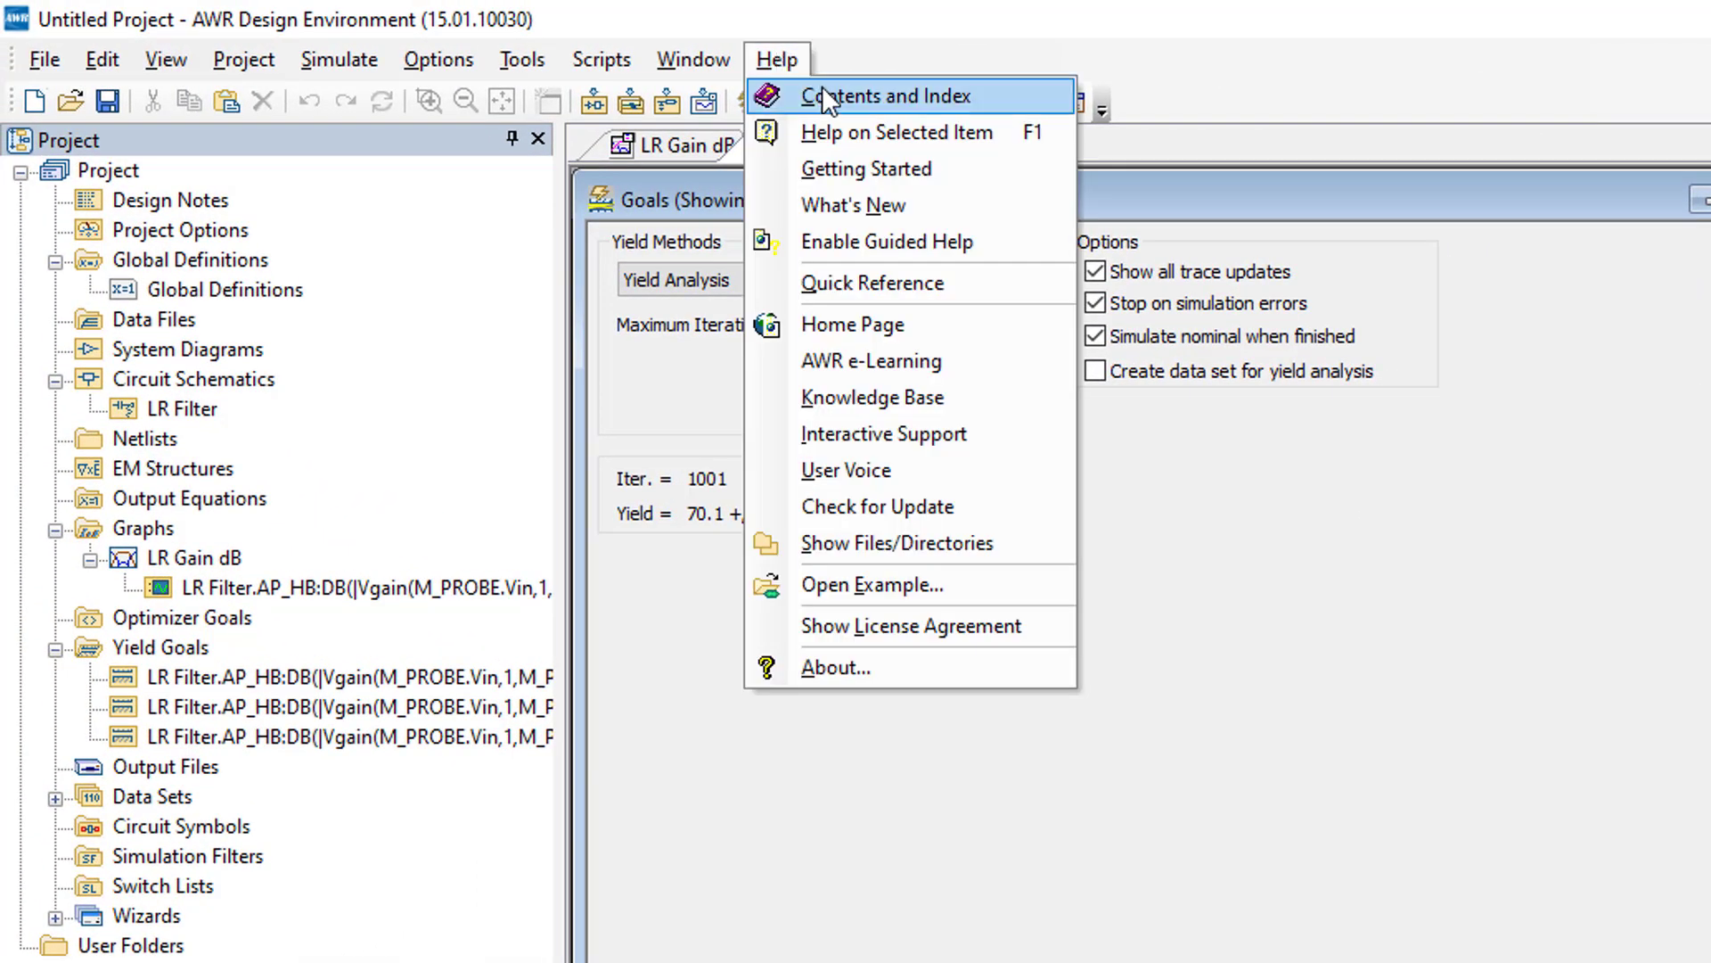
{"action": "left_click", "coordinate": [1031, 100]}
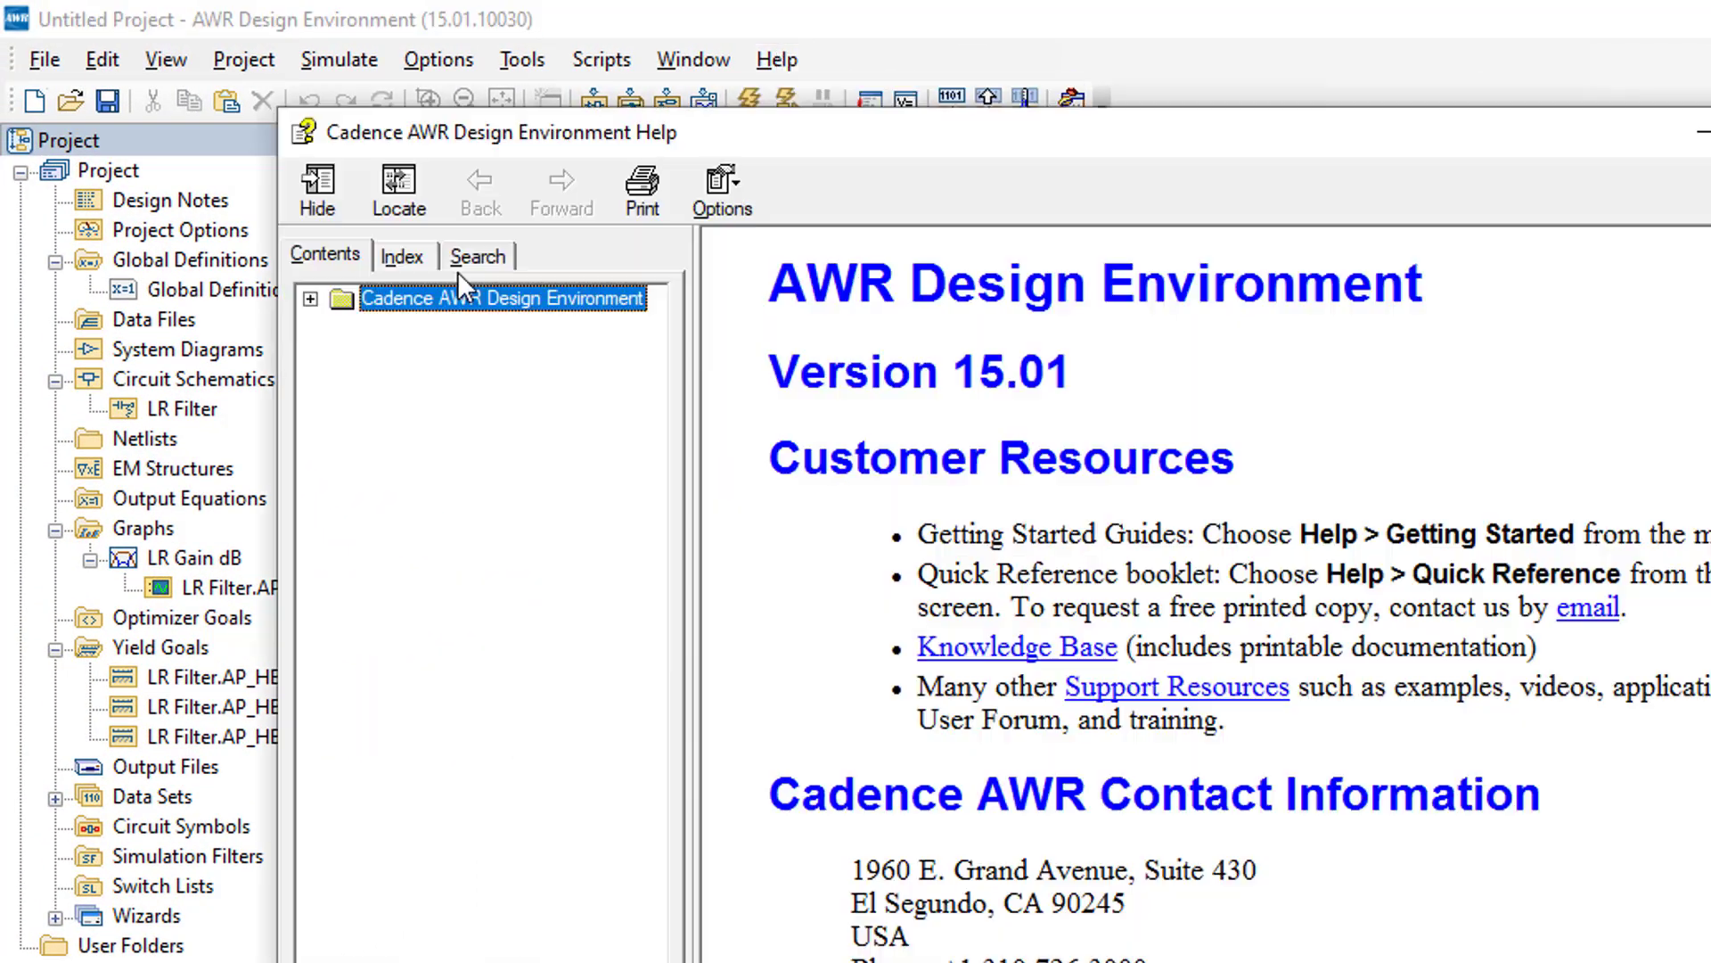
{"action": "left_click", "coordinate": [402, 257]}
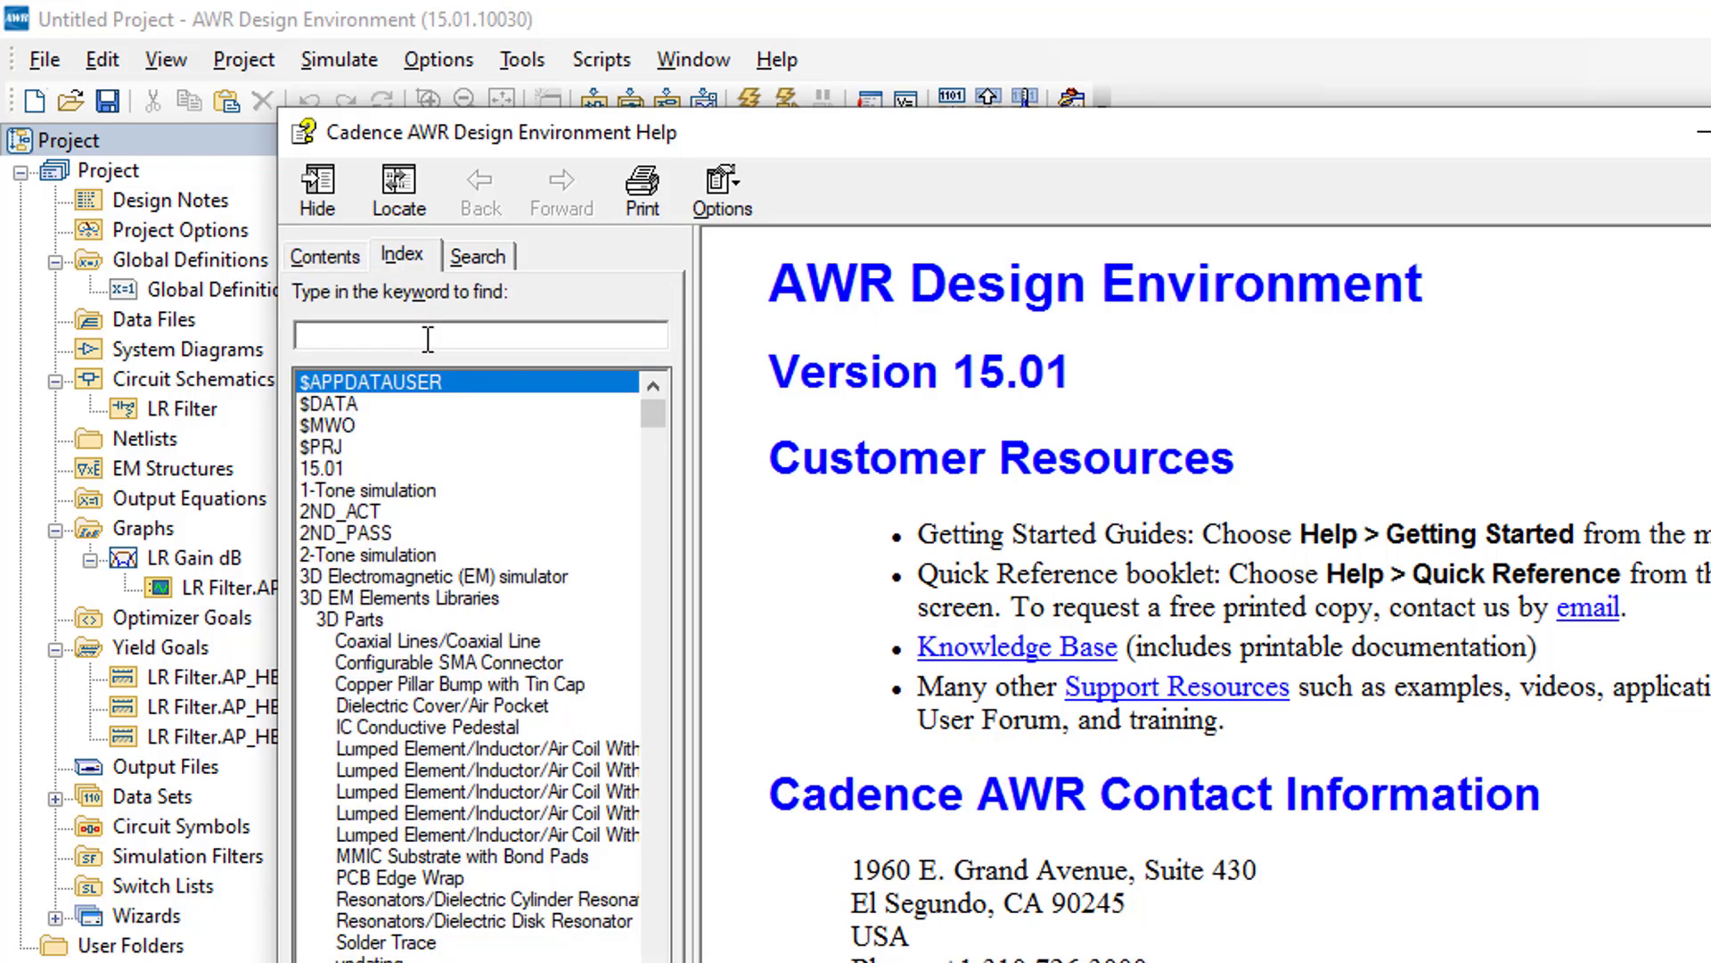
{"action": "type", "text": "yield"}
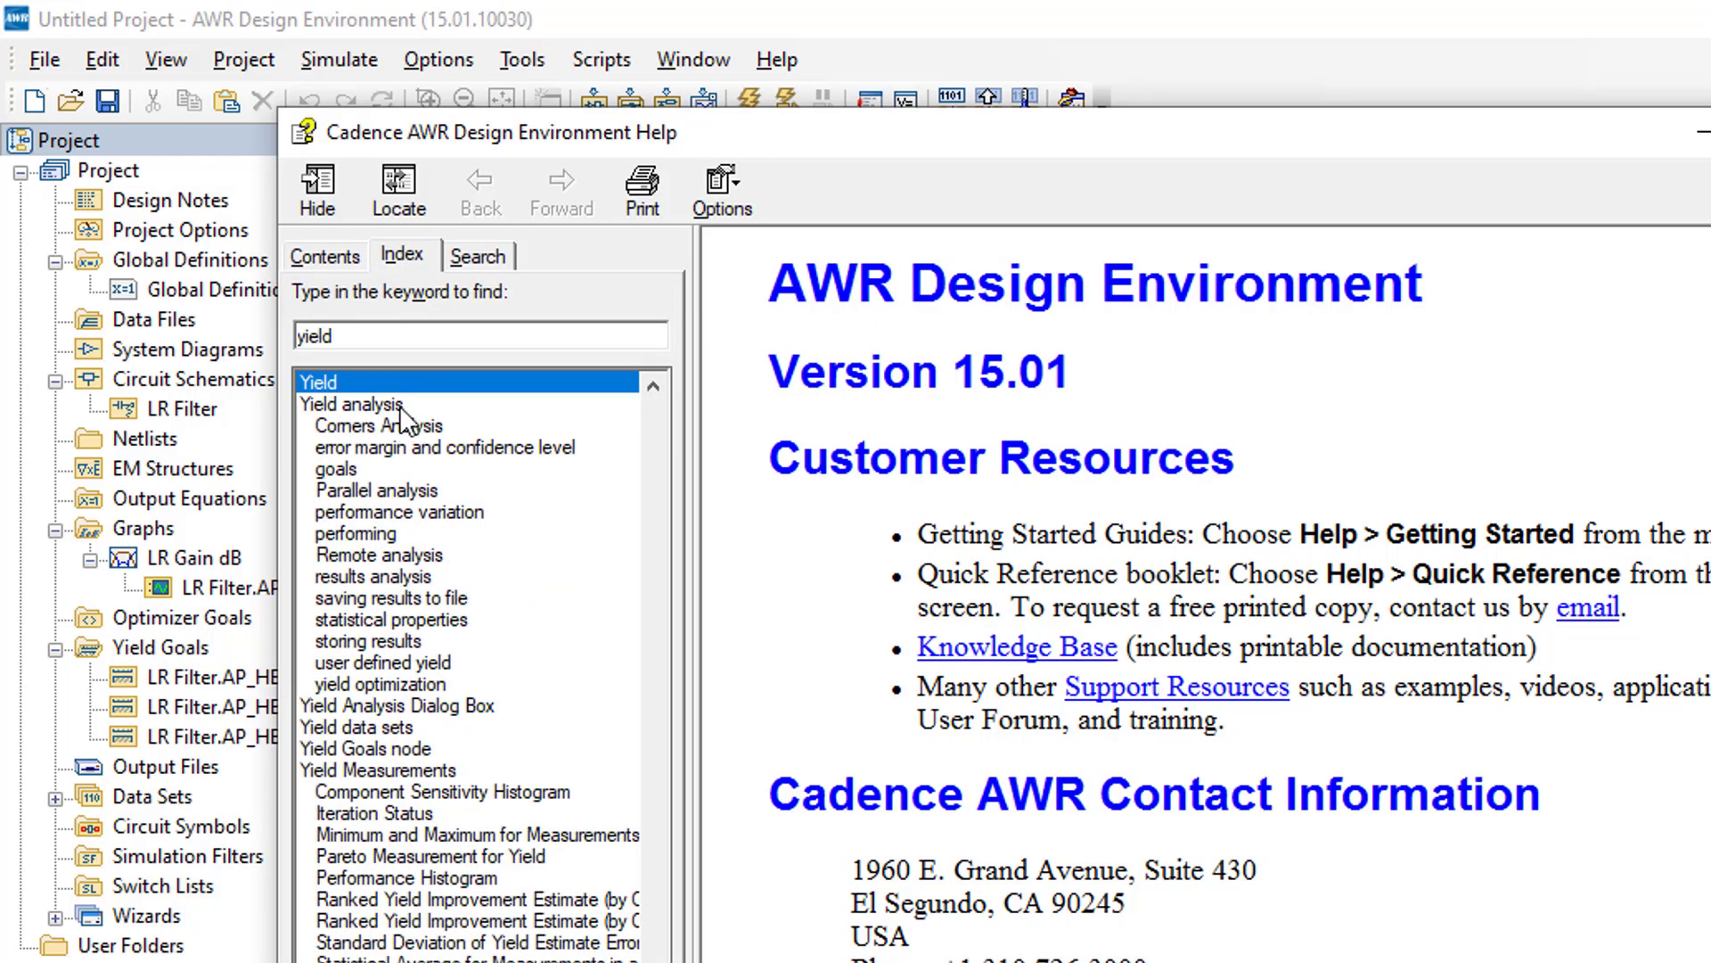
{"action": "double_click", "coordinate": [399, 405]}
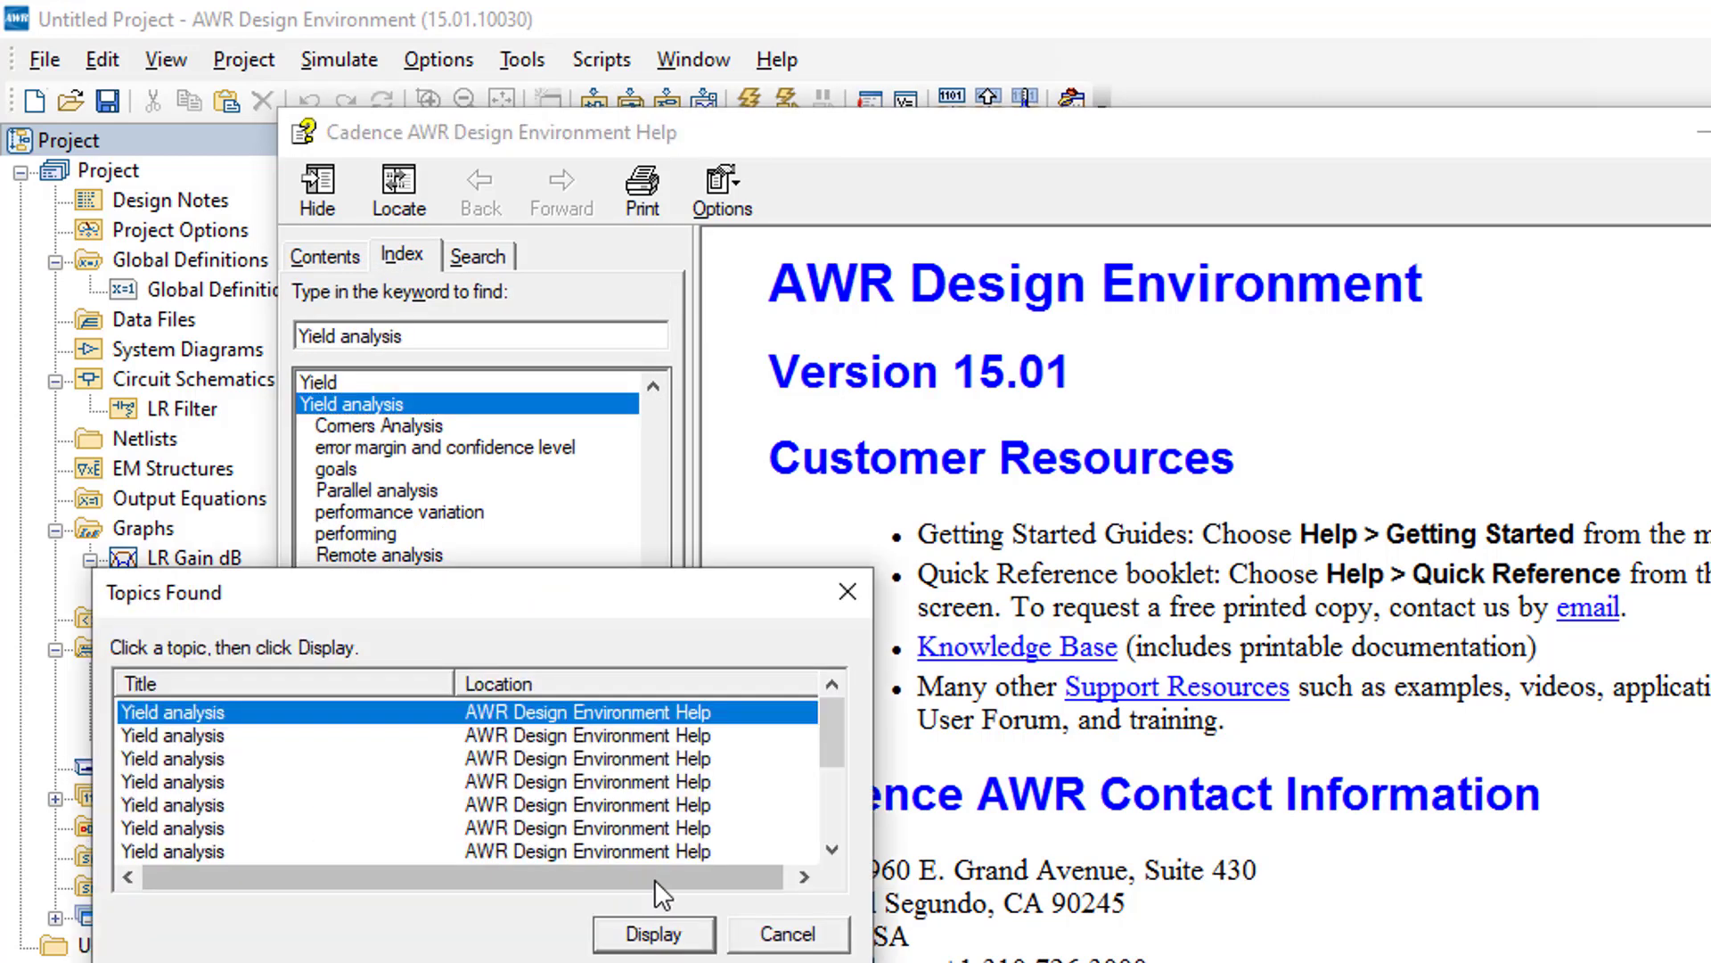
{"action": "left_click", "coordinate": [653, 933]}
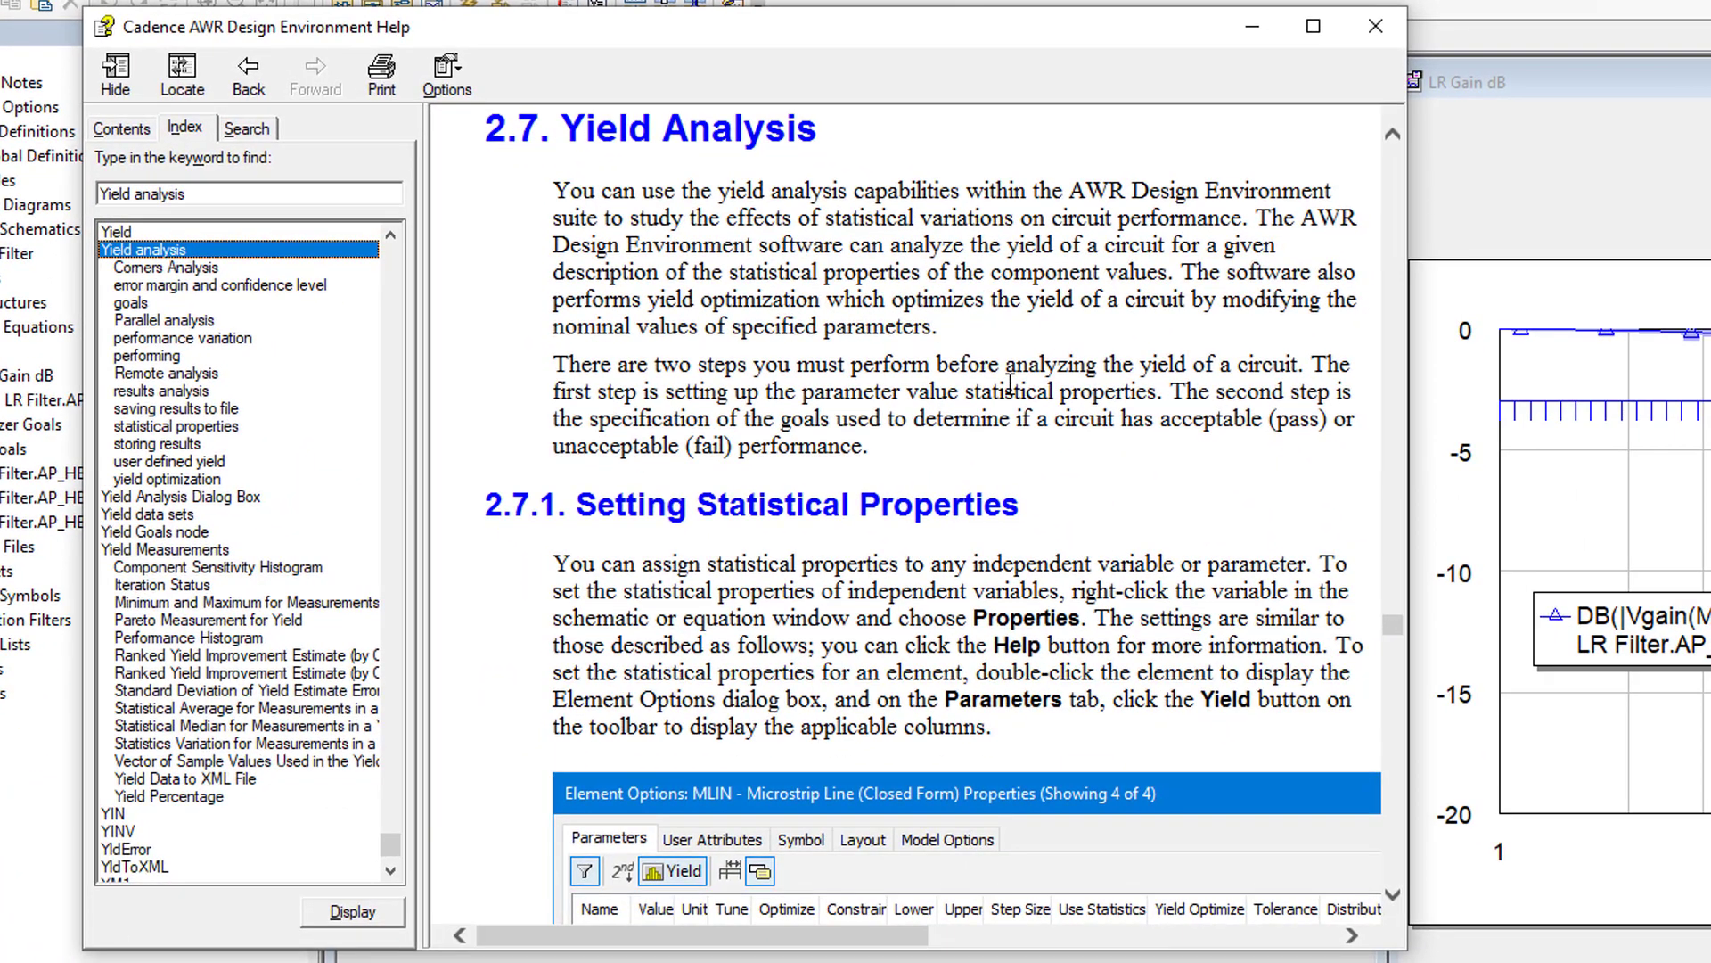